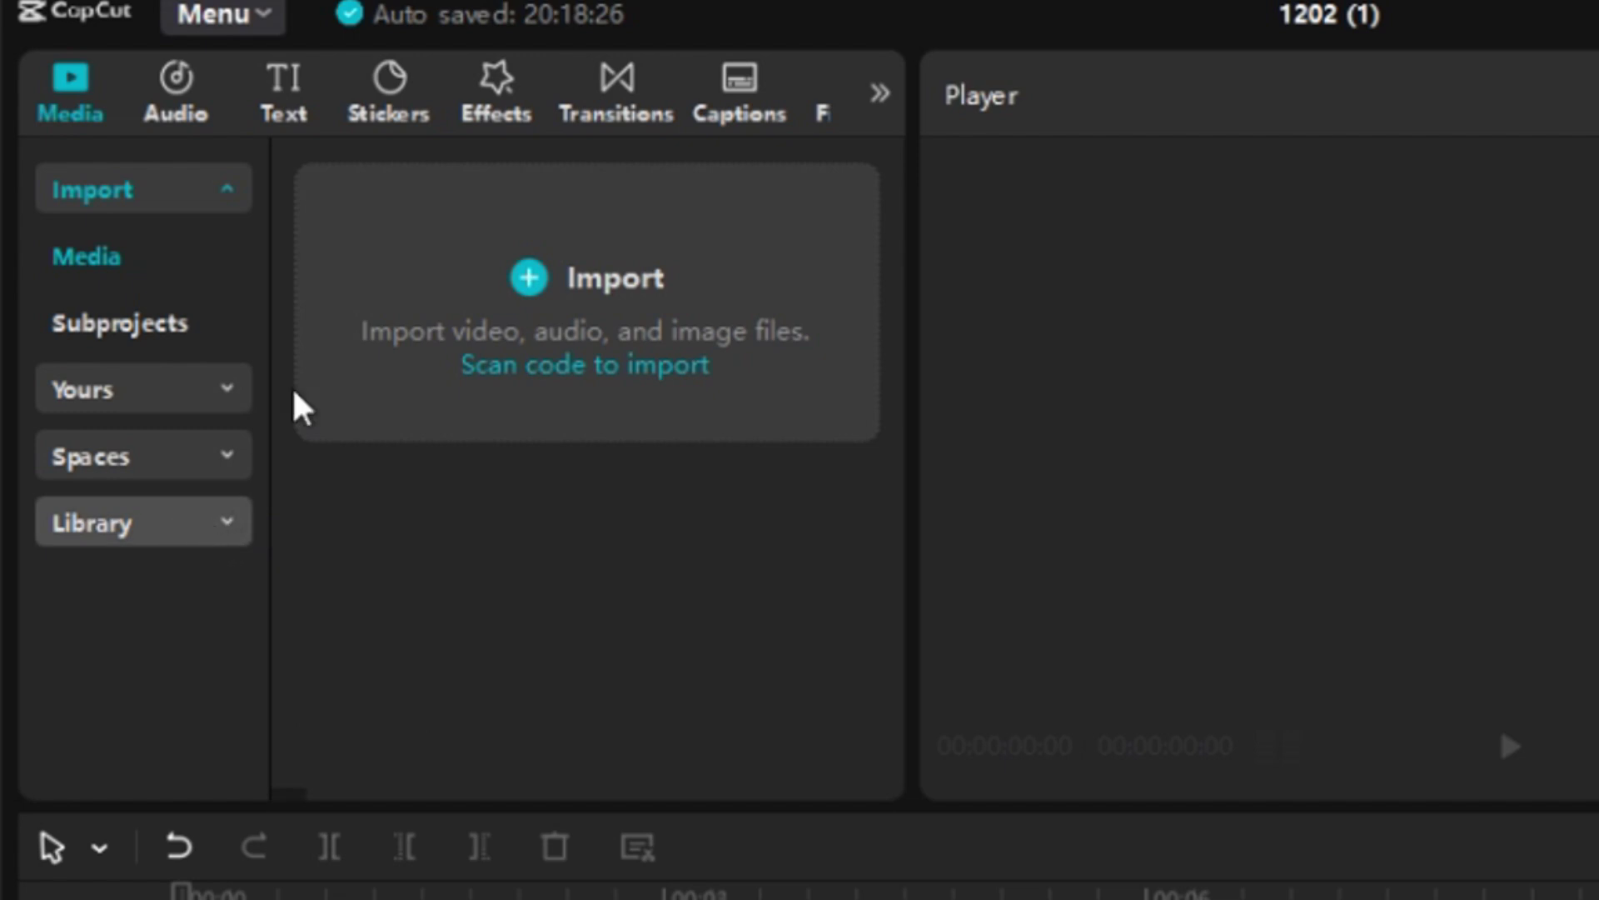
- Search the stock library for 'black' and choose the 'black background' suggestion
click(204, 543)
click(497, 198)
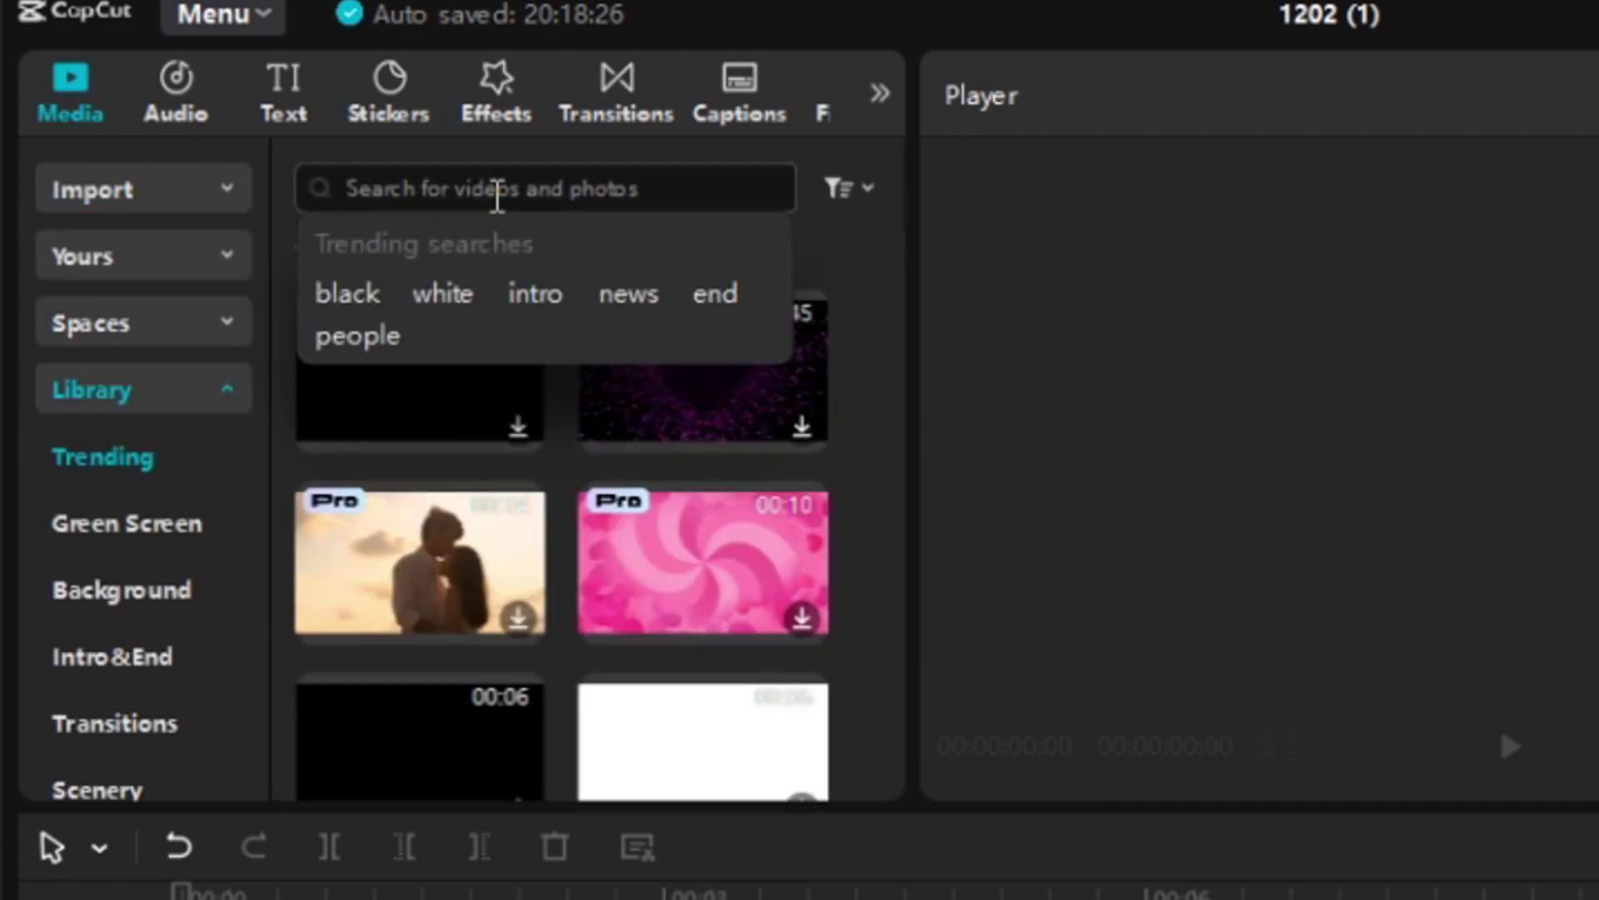
text(black)
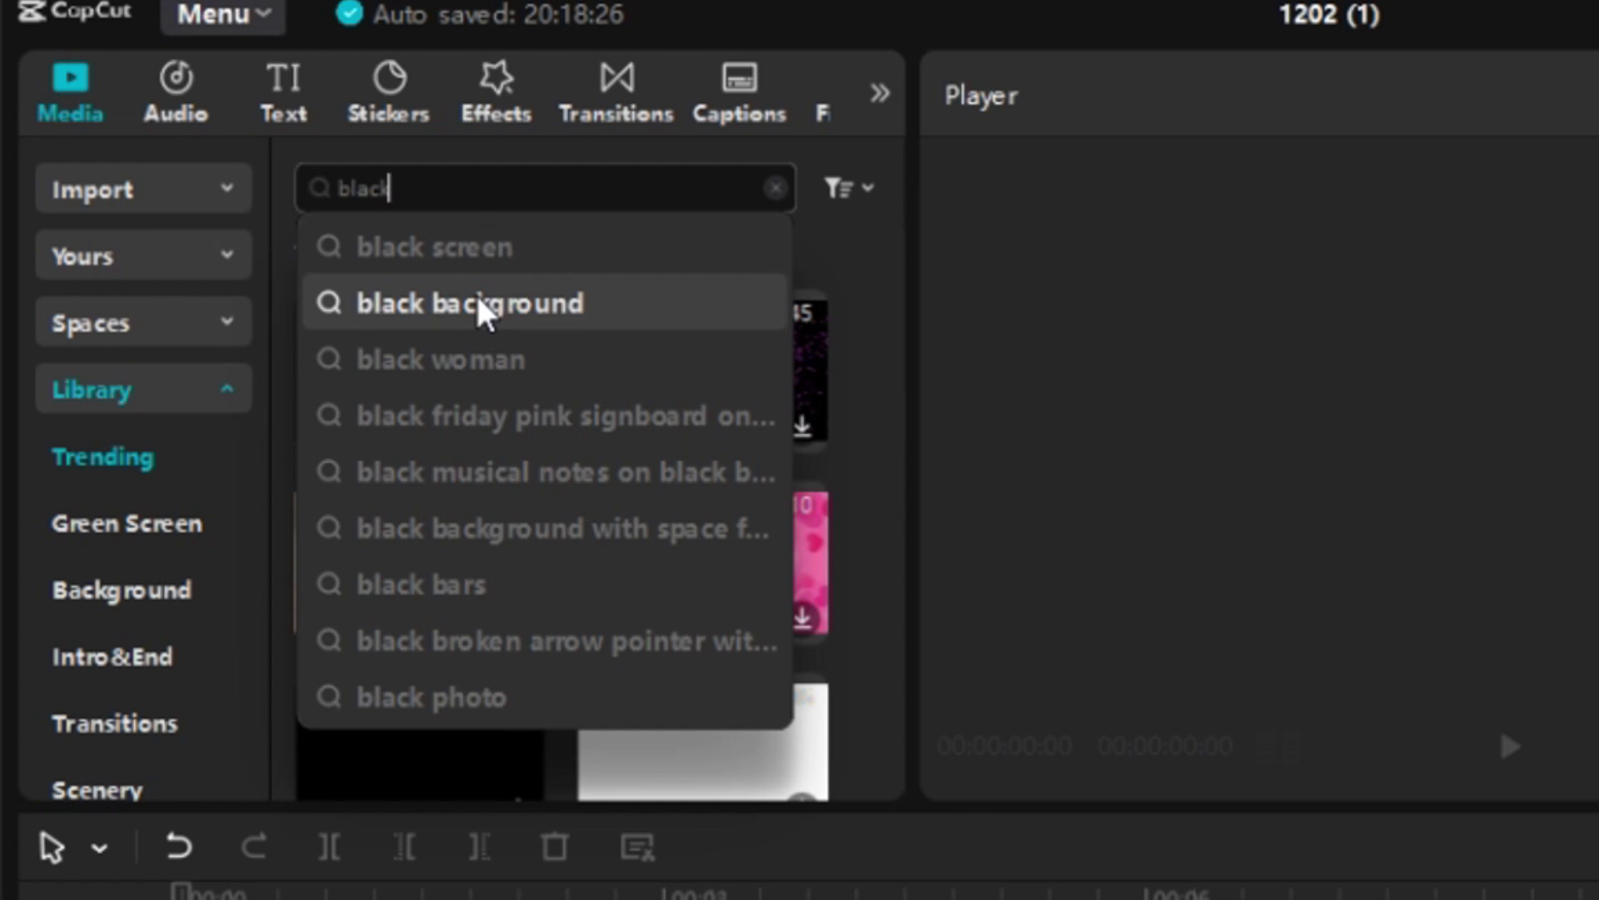
click(486, 314)
mouse_move(525, 393)
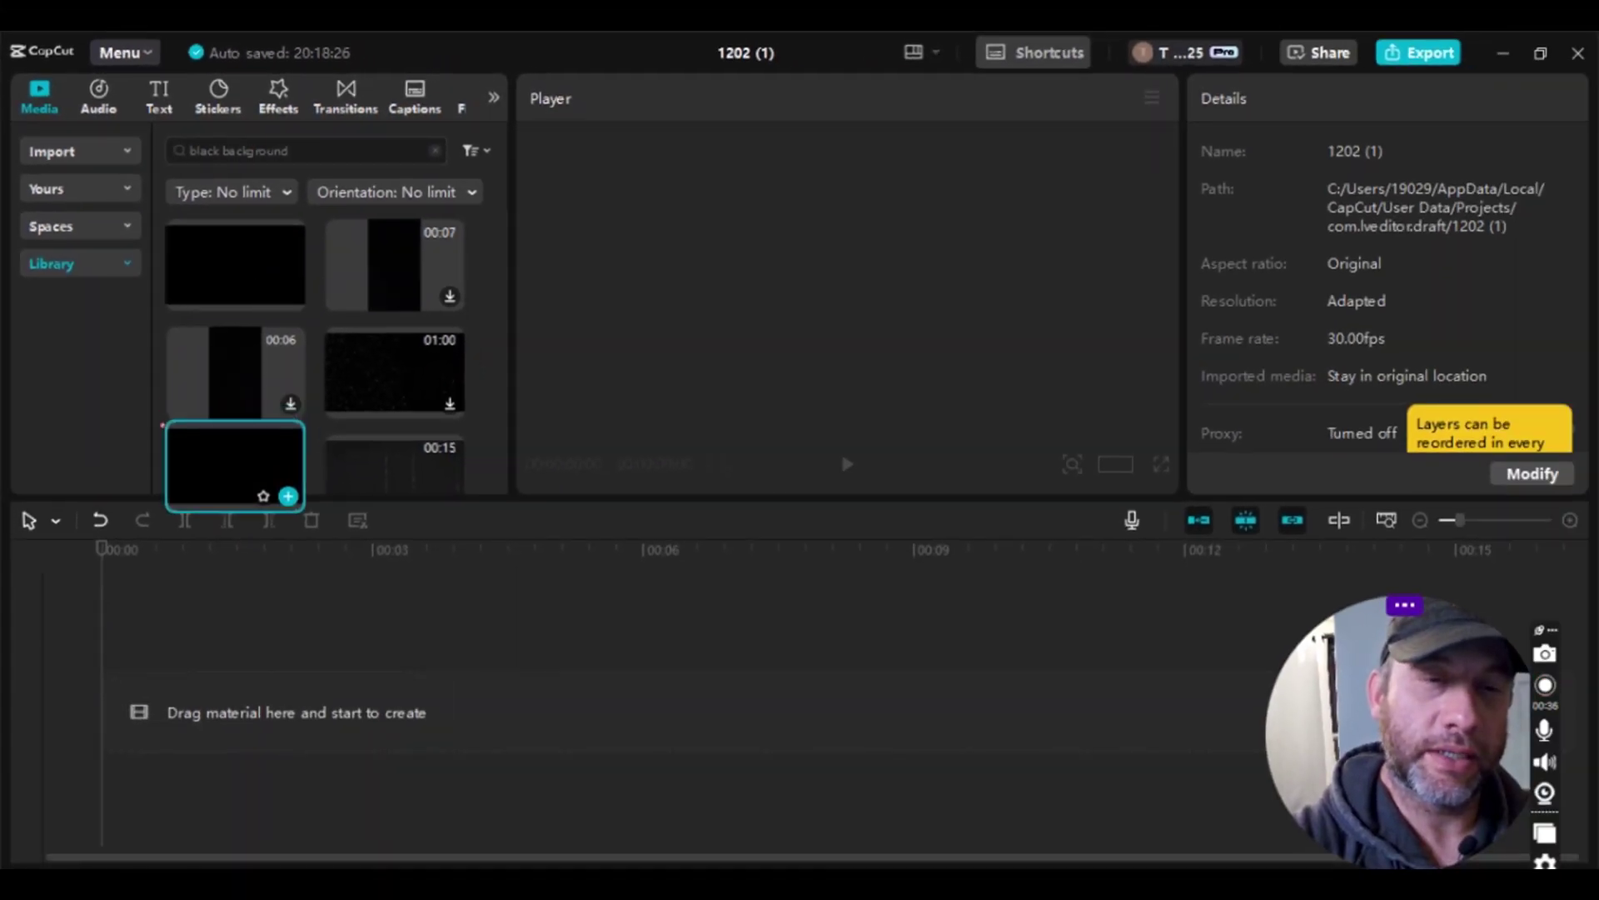
- Place the plain black clip on the timeline and extend it to 10 seconds
drag(235, 464, 217, 707)
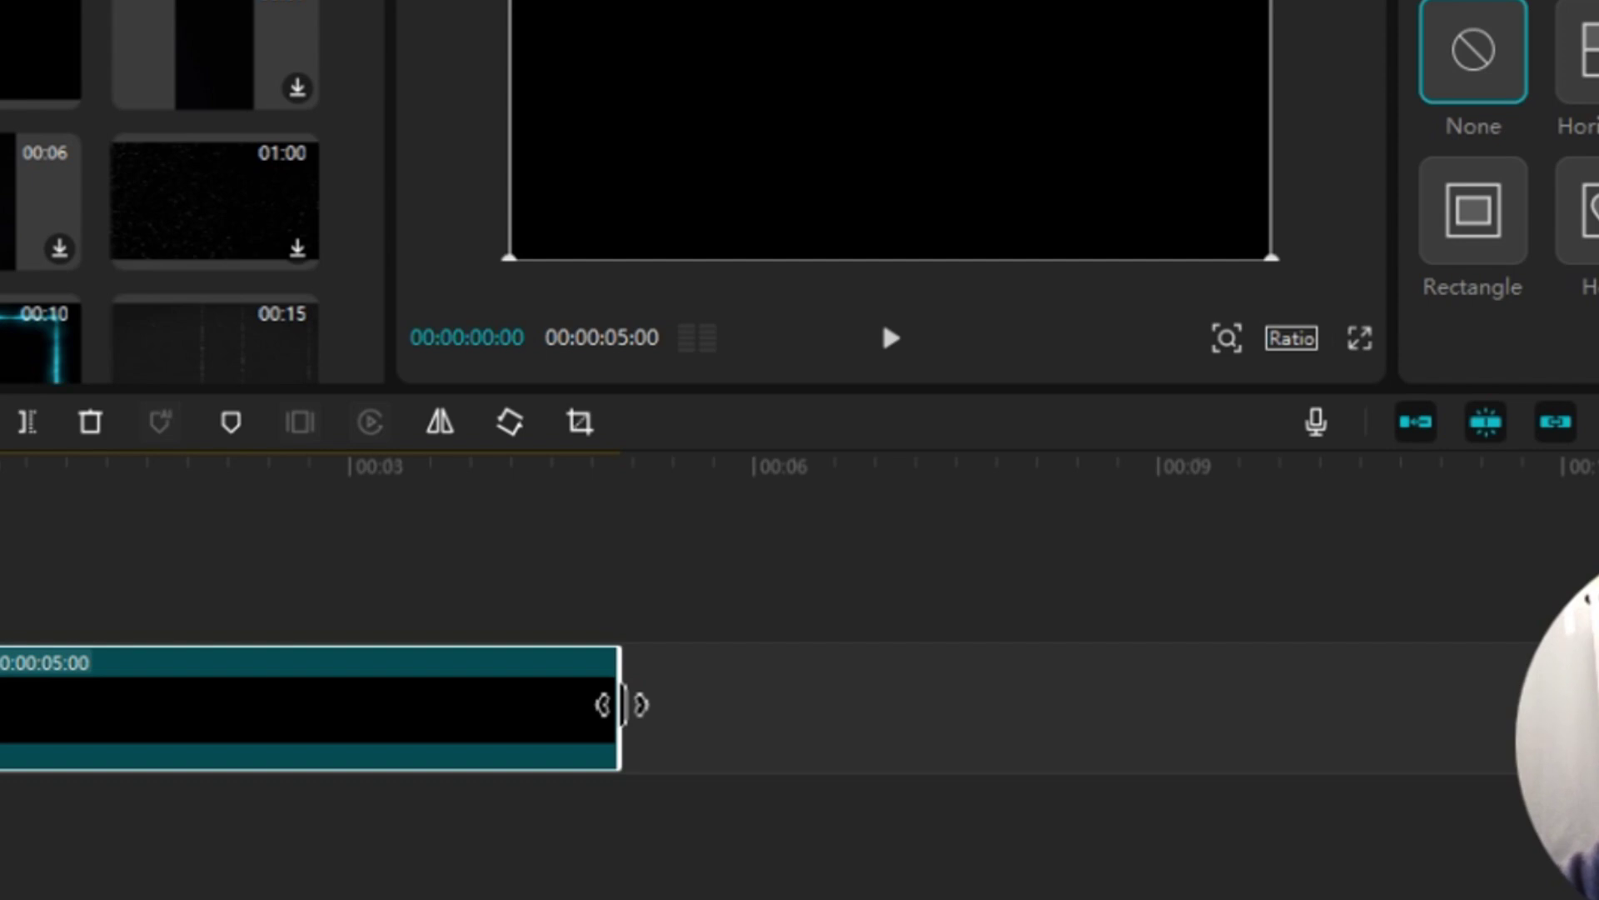
drag(623, 704, 1294, 702)
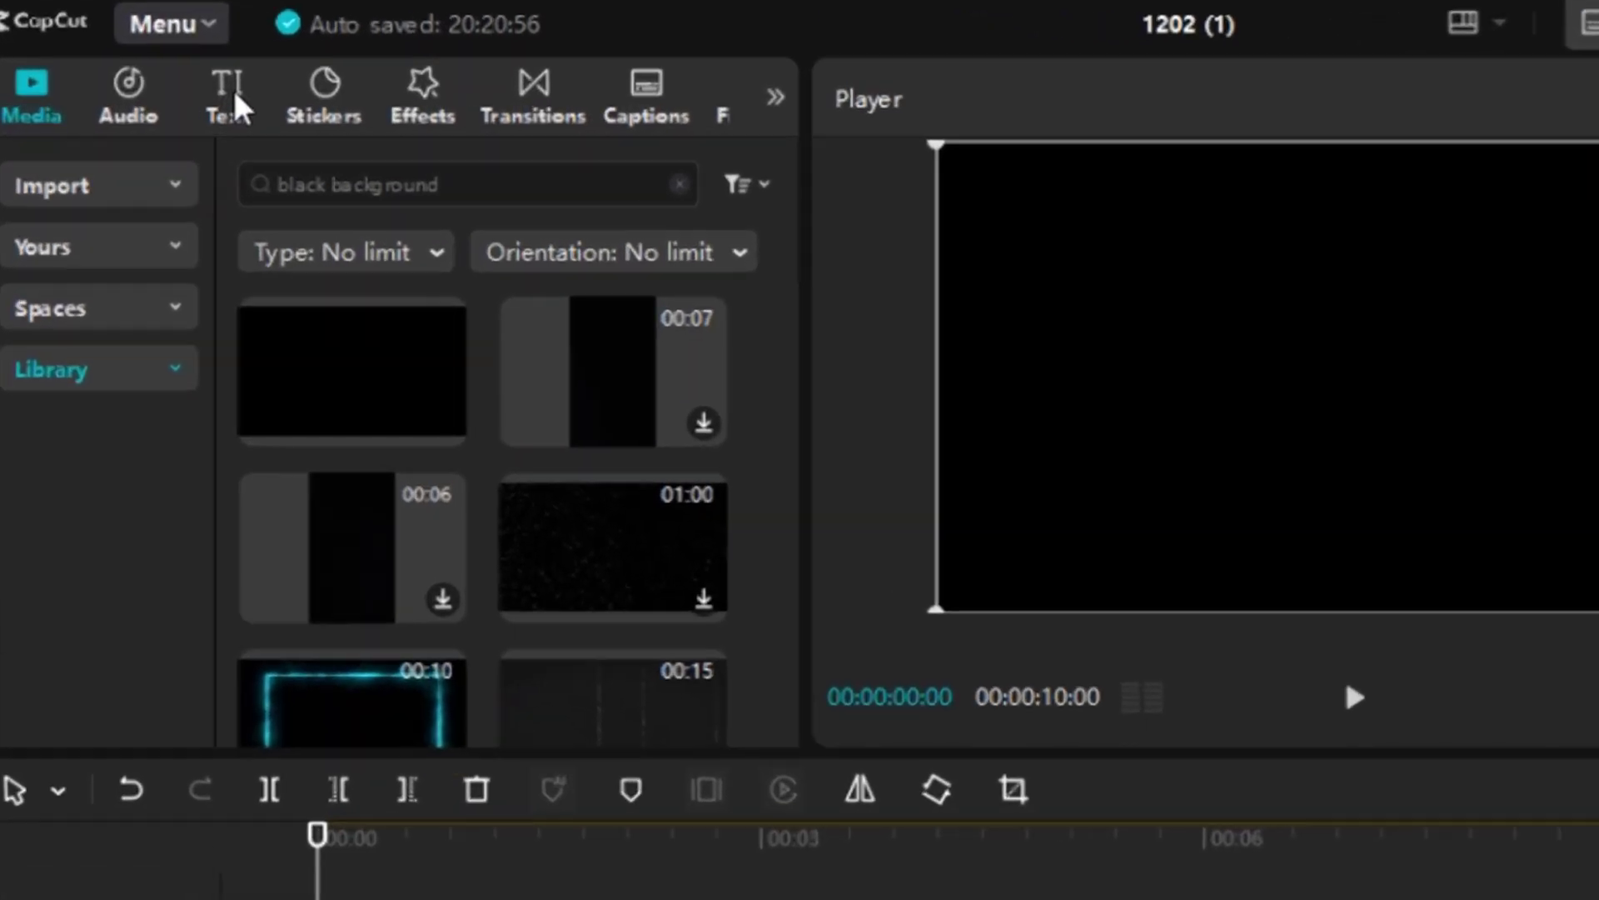
- Add a Default text title to the timeline above the black clip
click(161, 100)
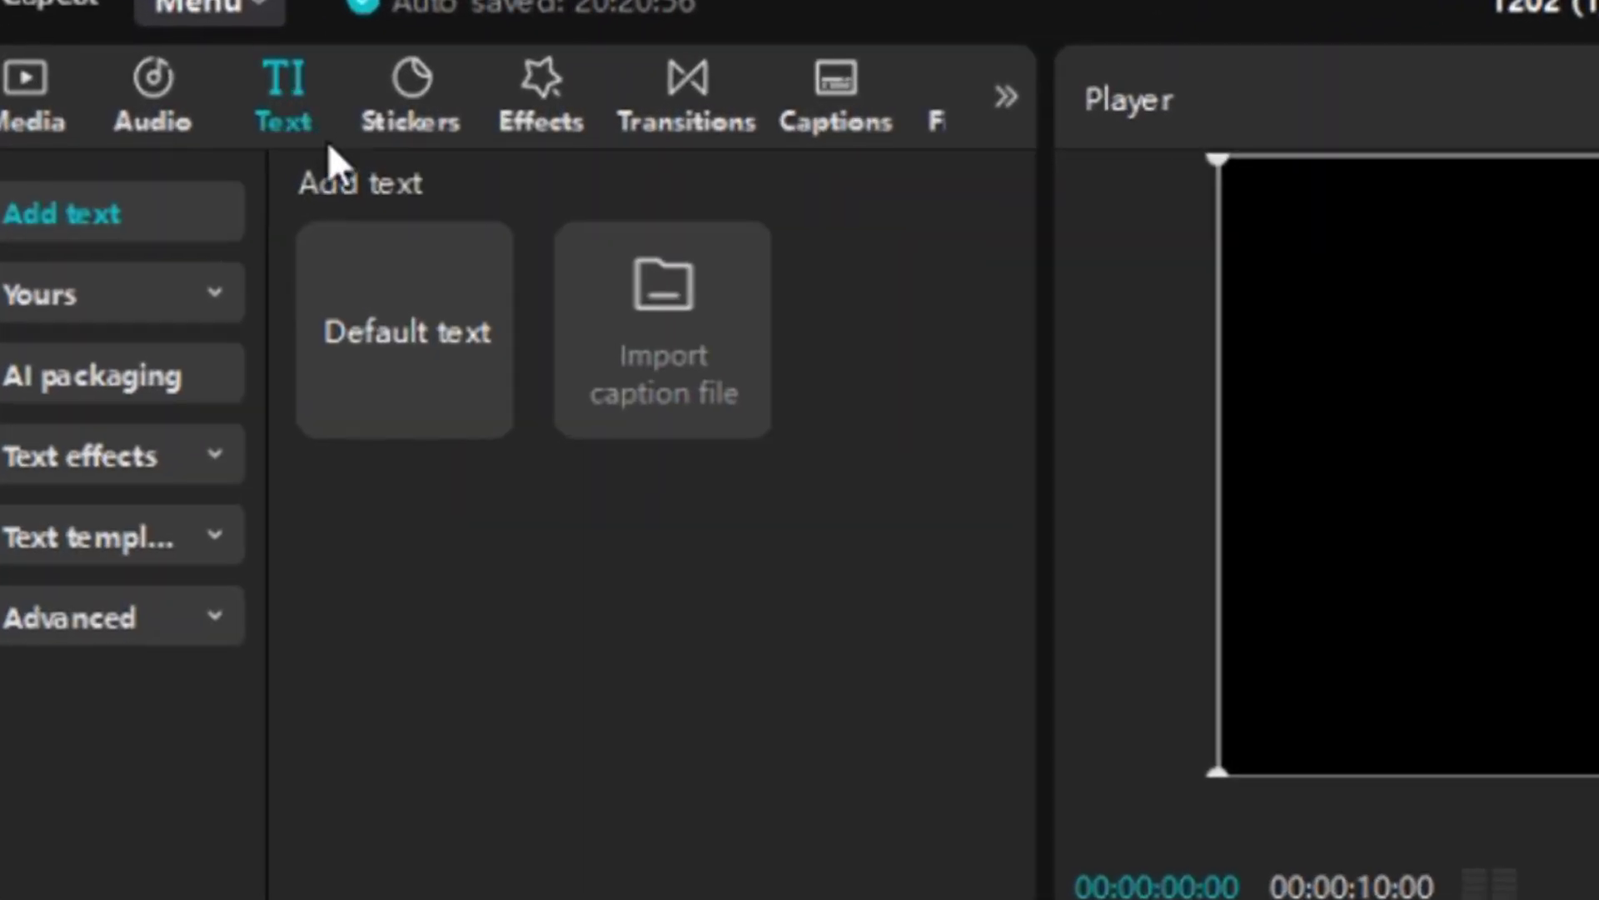
mouse_move(411, 332)
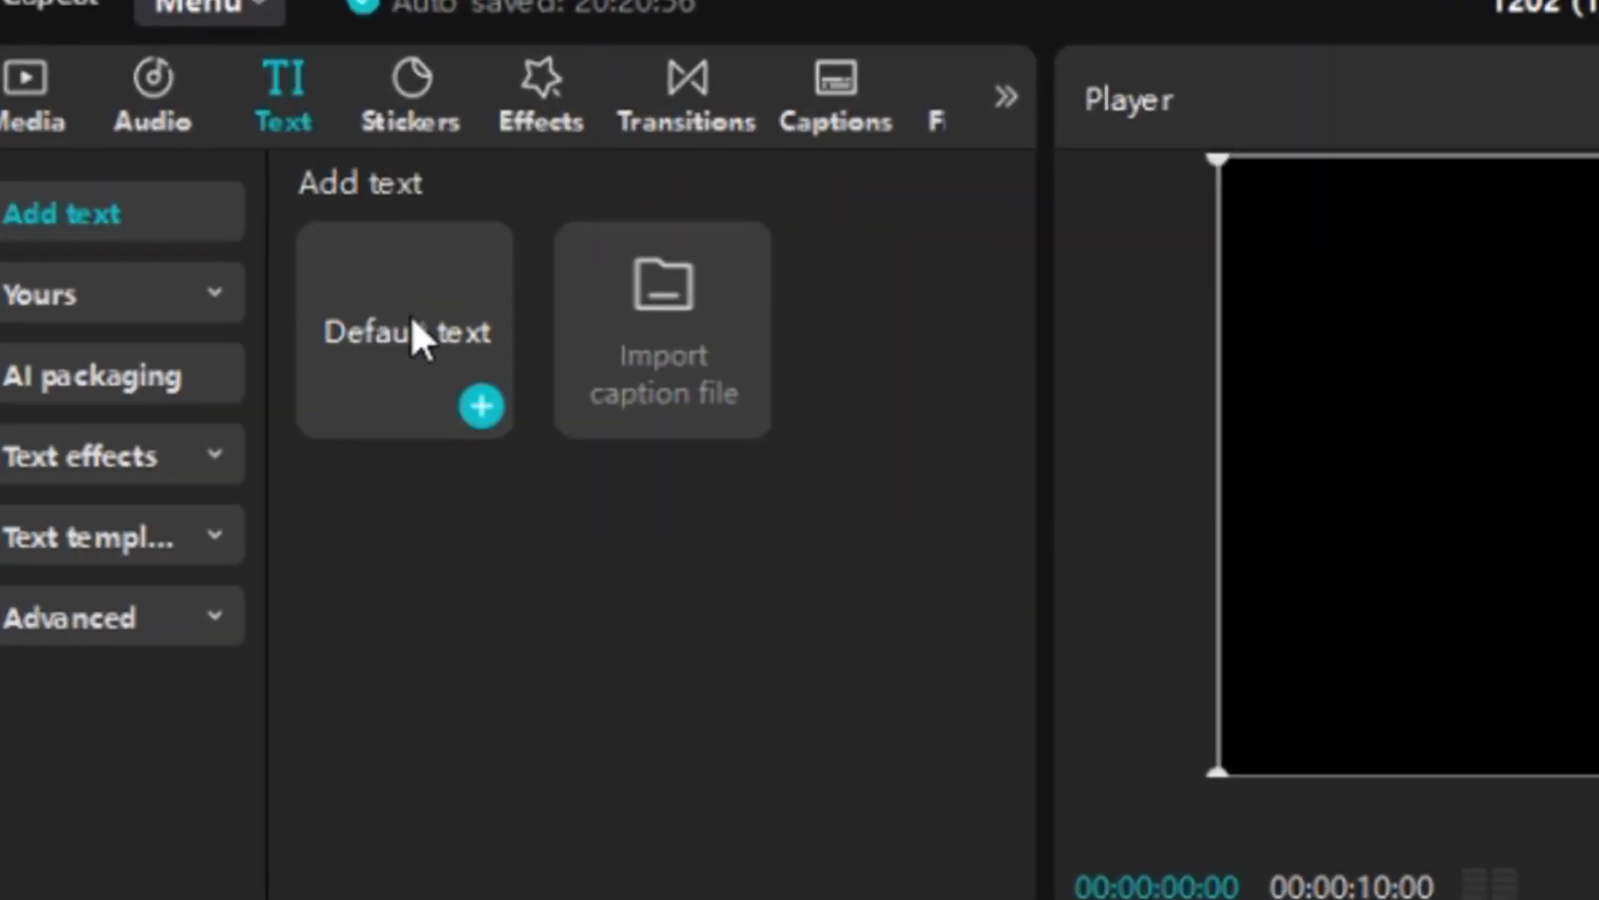
click(482, 407)
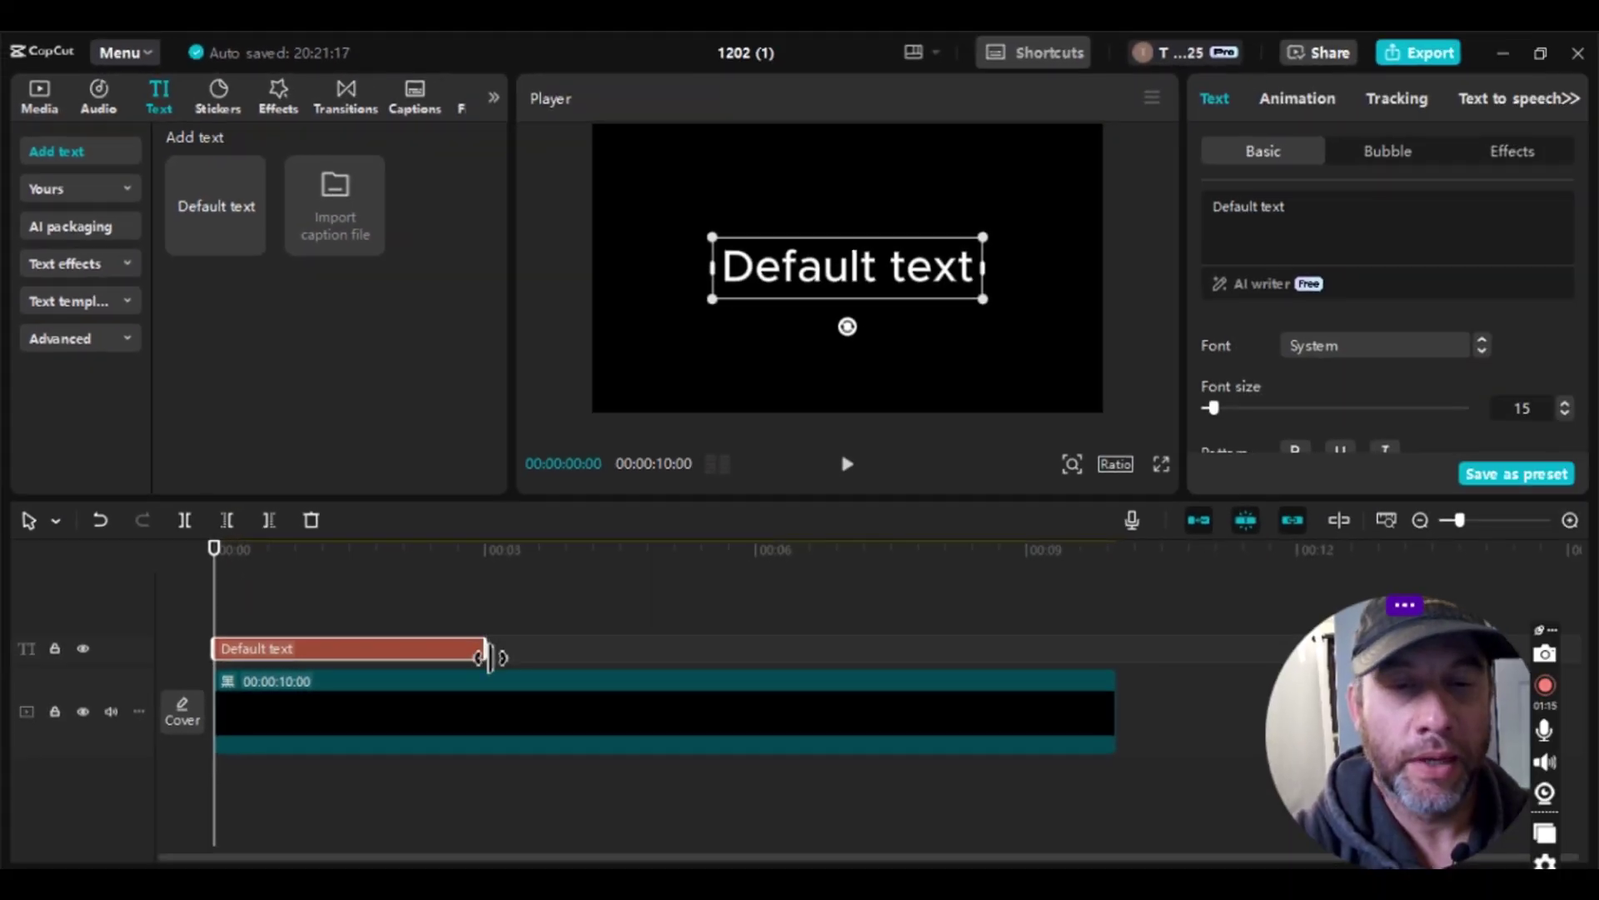
- Stretch the text clip to the full 10 seconds and return the playhead to the start
drag(489, 657, 498, 657)
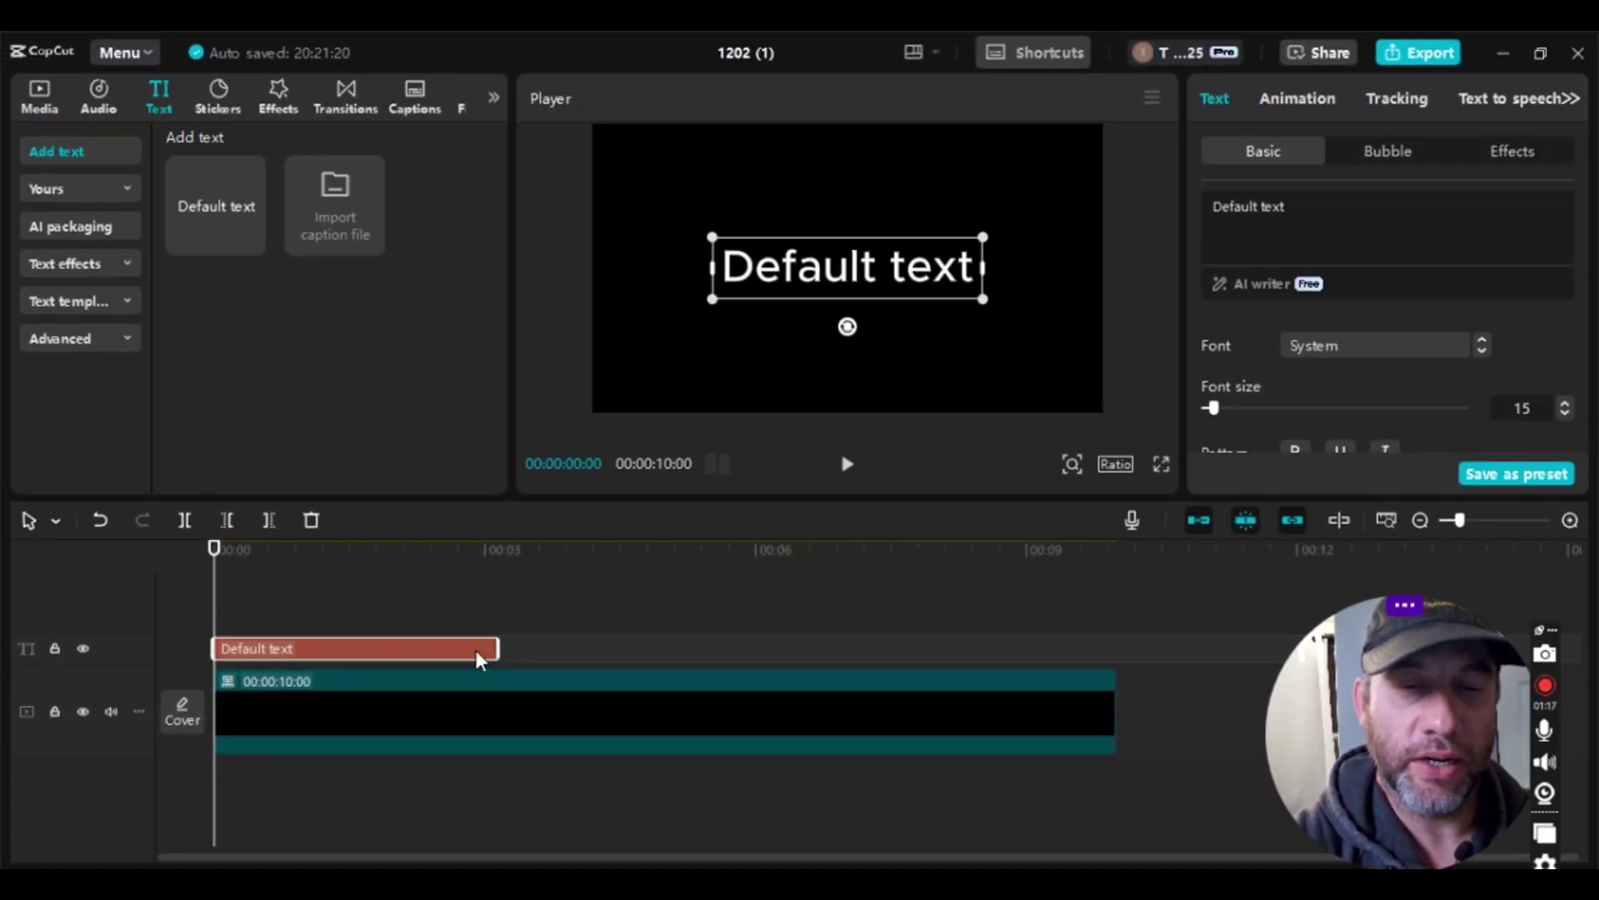
click(507, 655)
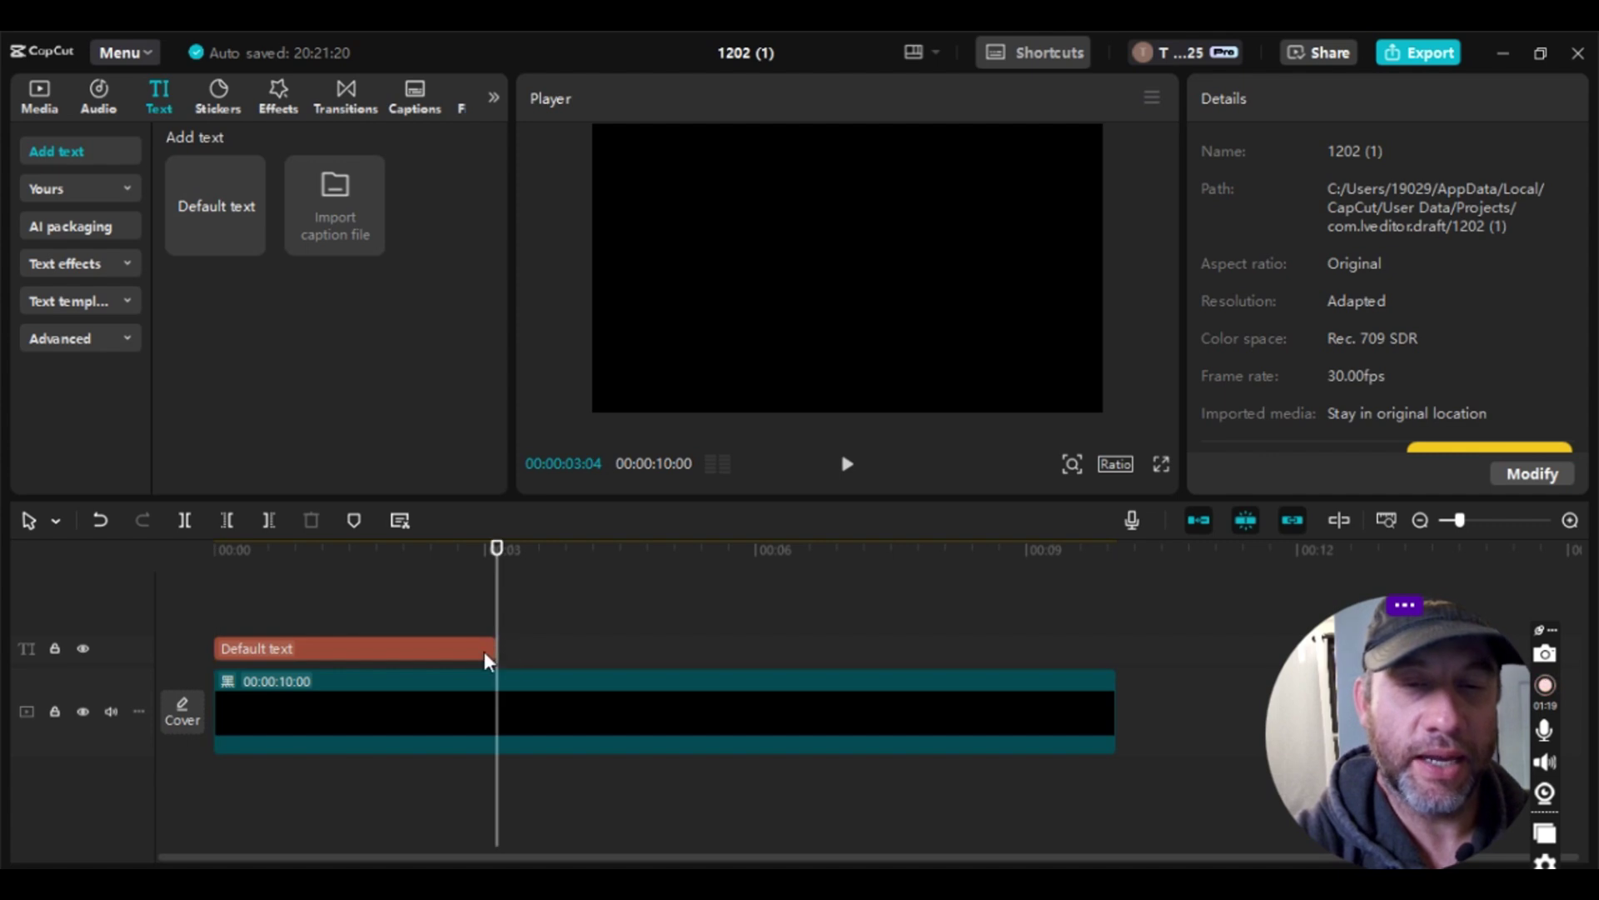
click(471, 660)
drag(499, 650, 1113, 646)
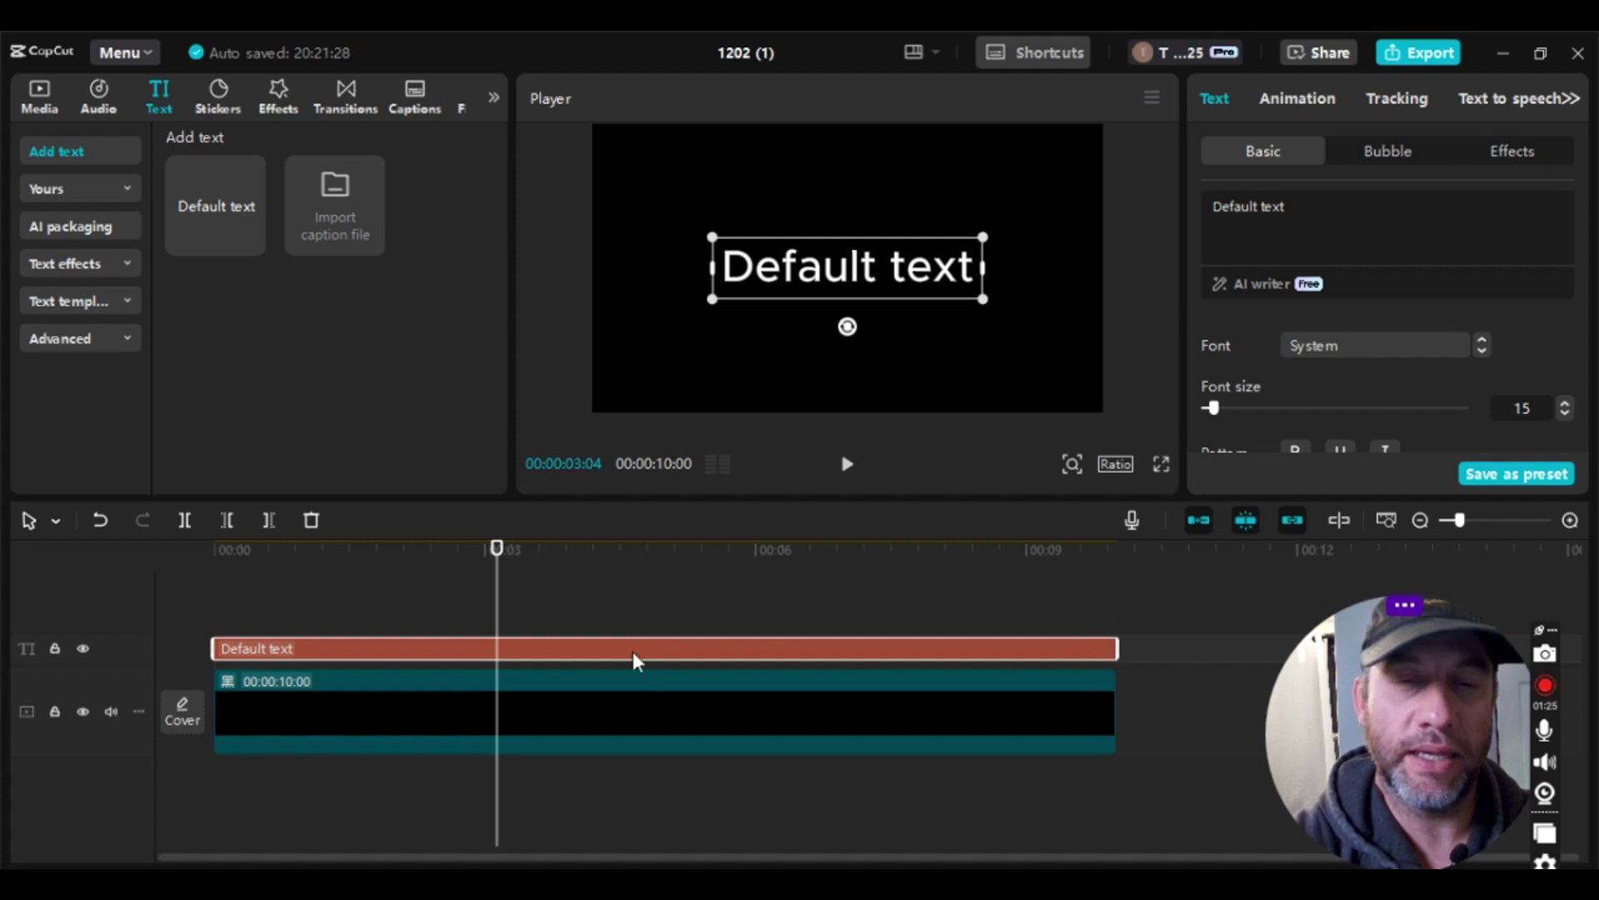
drag(503, 597, 141, 613)
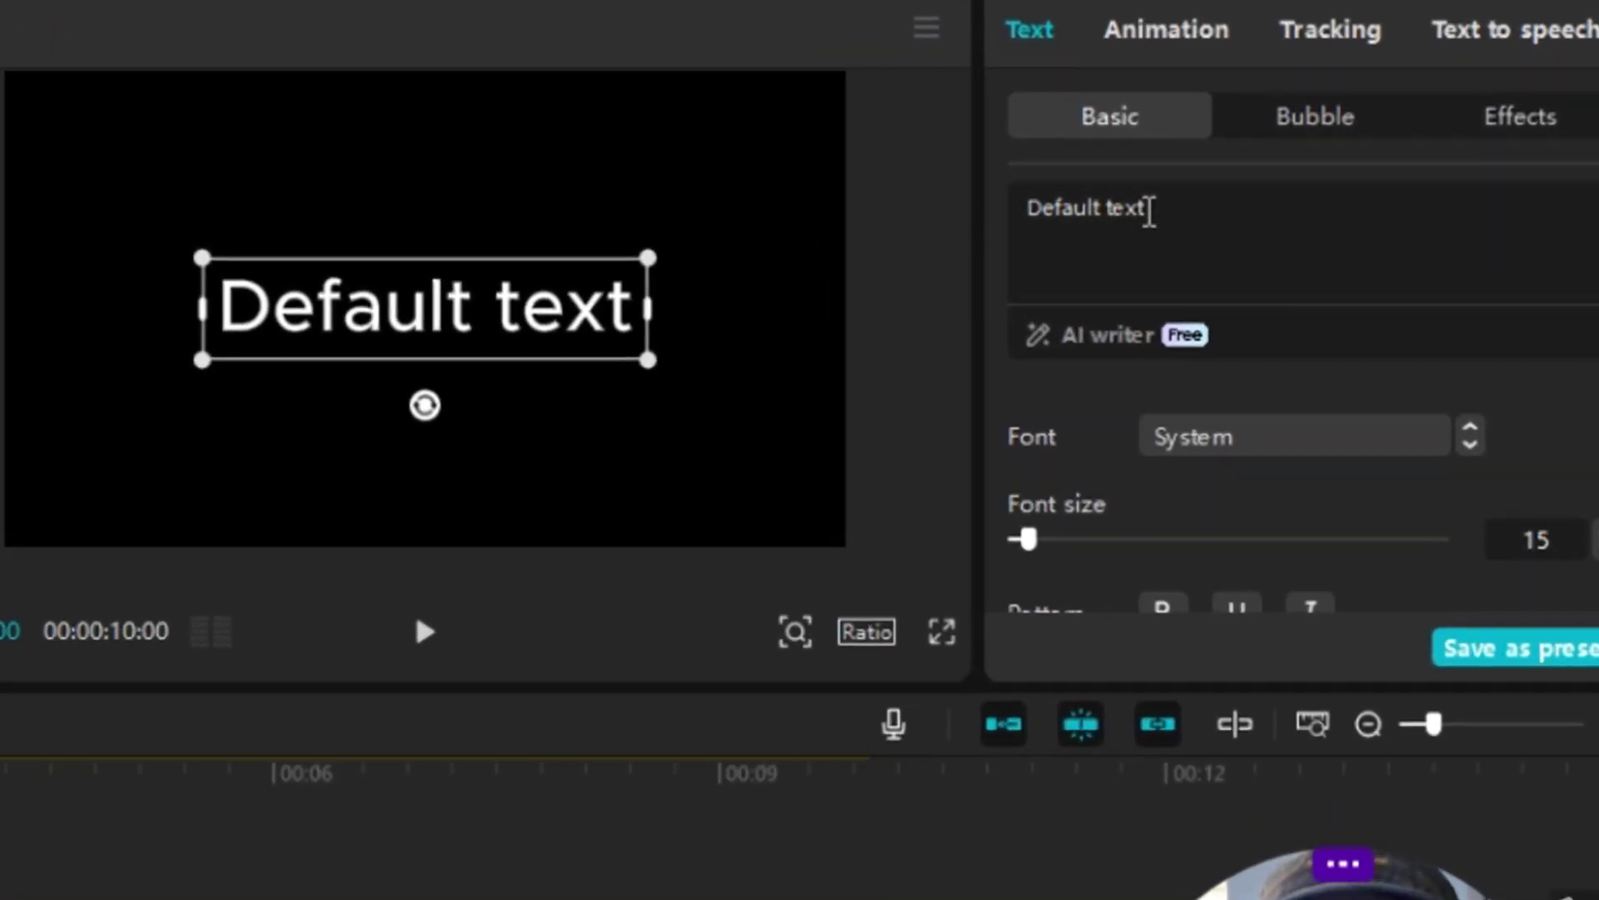
- Replace the Default text wording with 'CINEMATIC', fixing the mistyped letter
drag(1203, 207, 1066, 219)
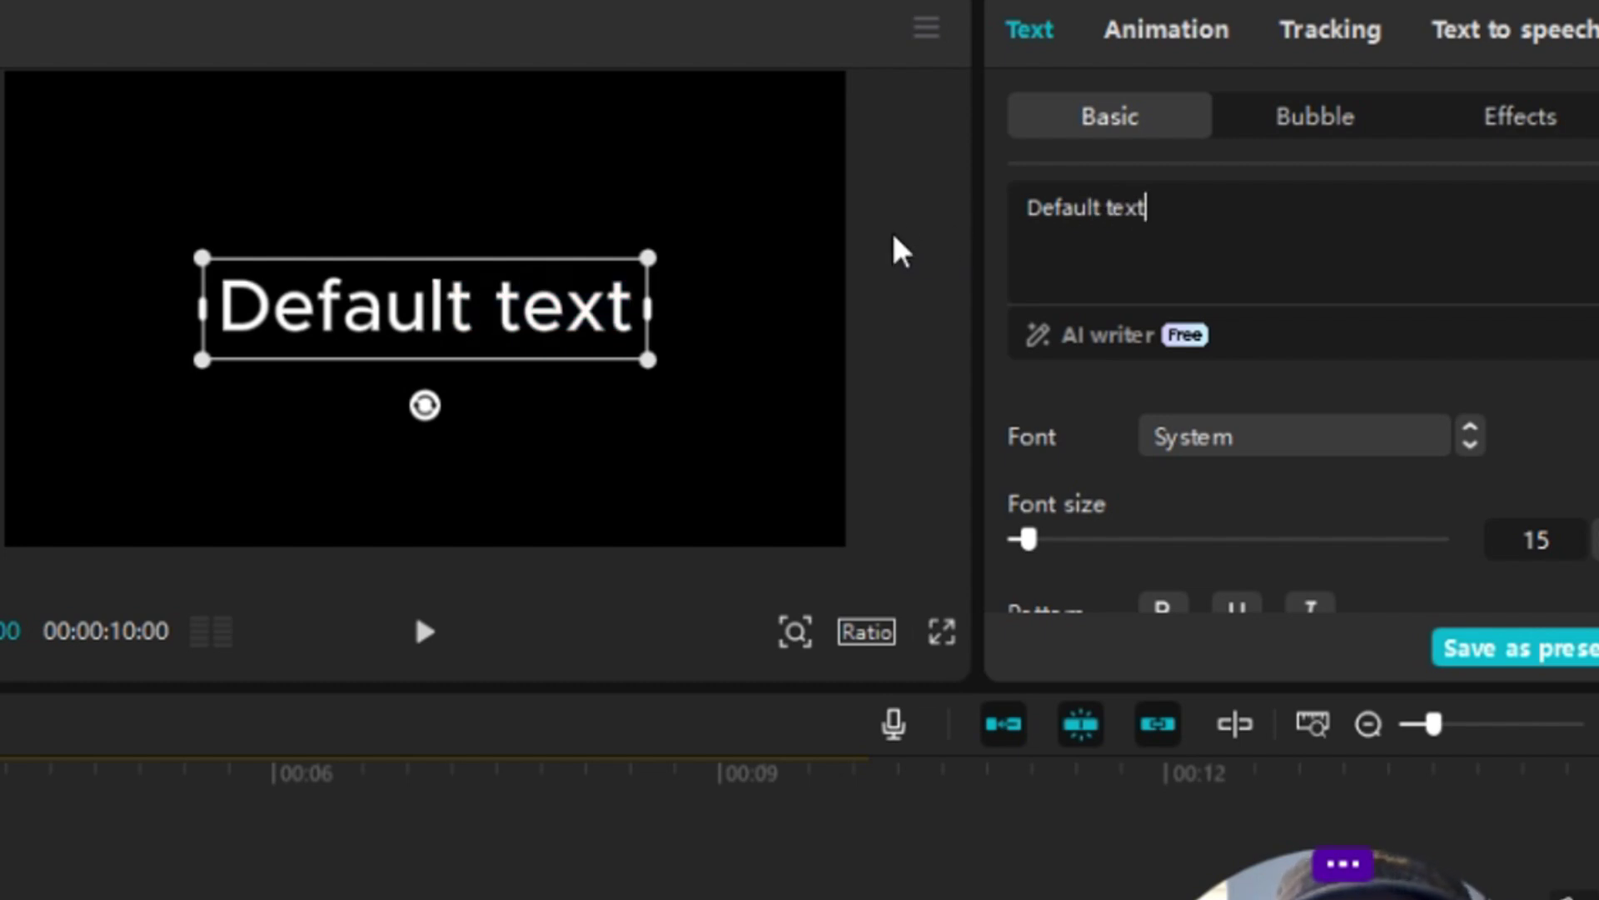
key(ctrl+a)
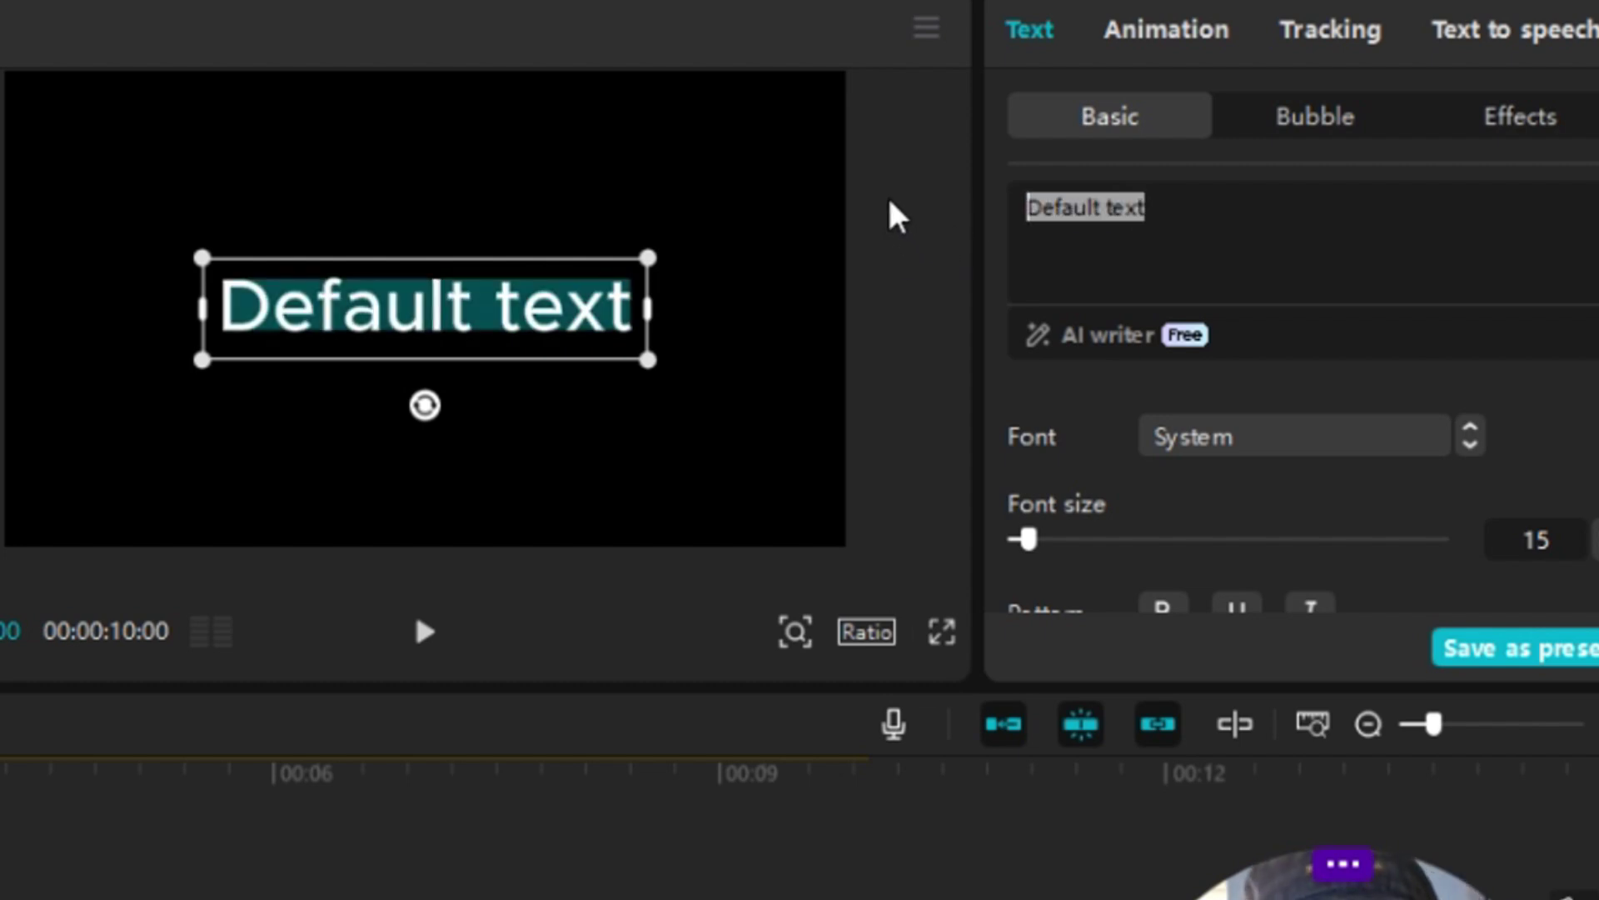
text(c)
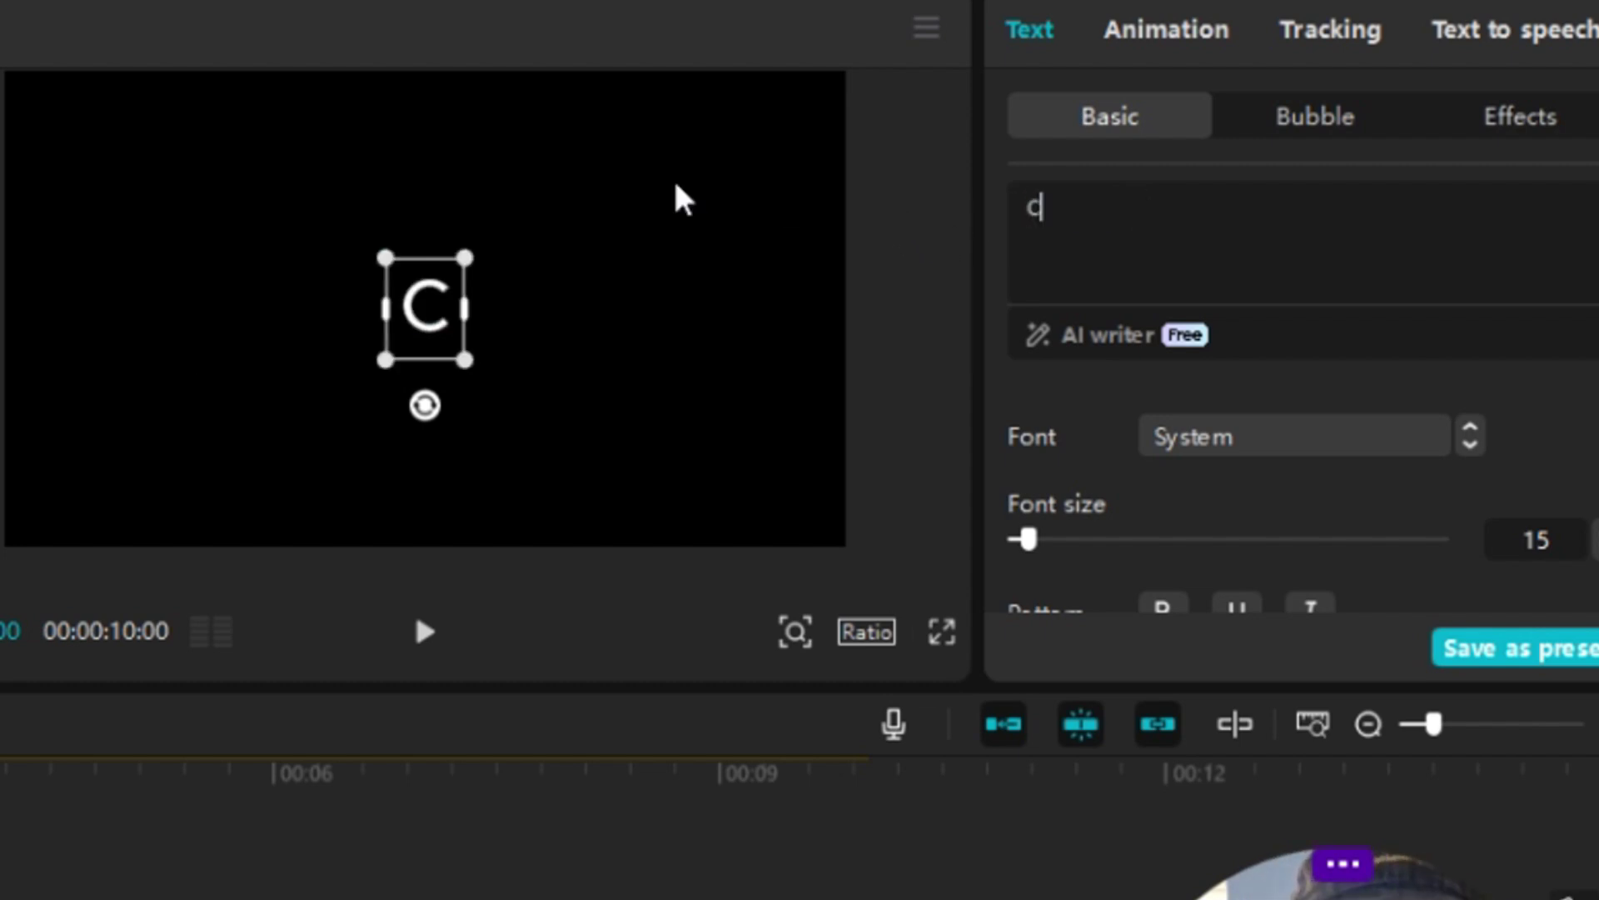
text(IN)
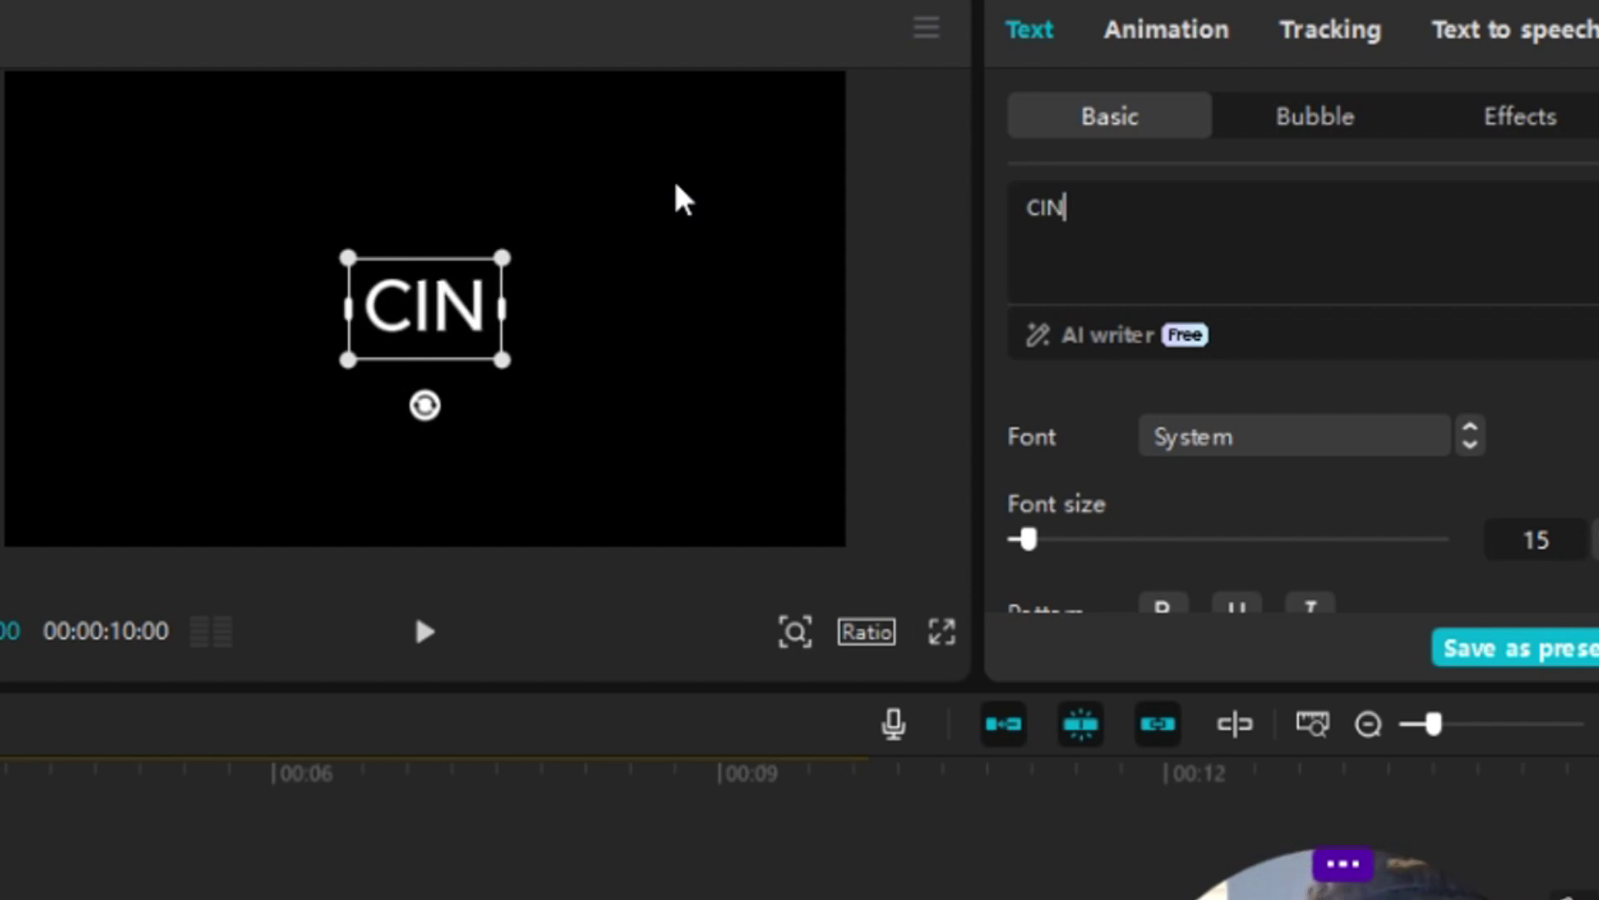
text(EM)
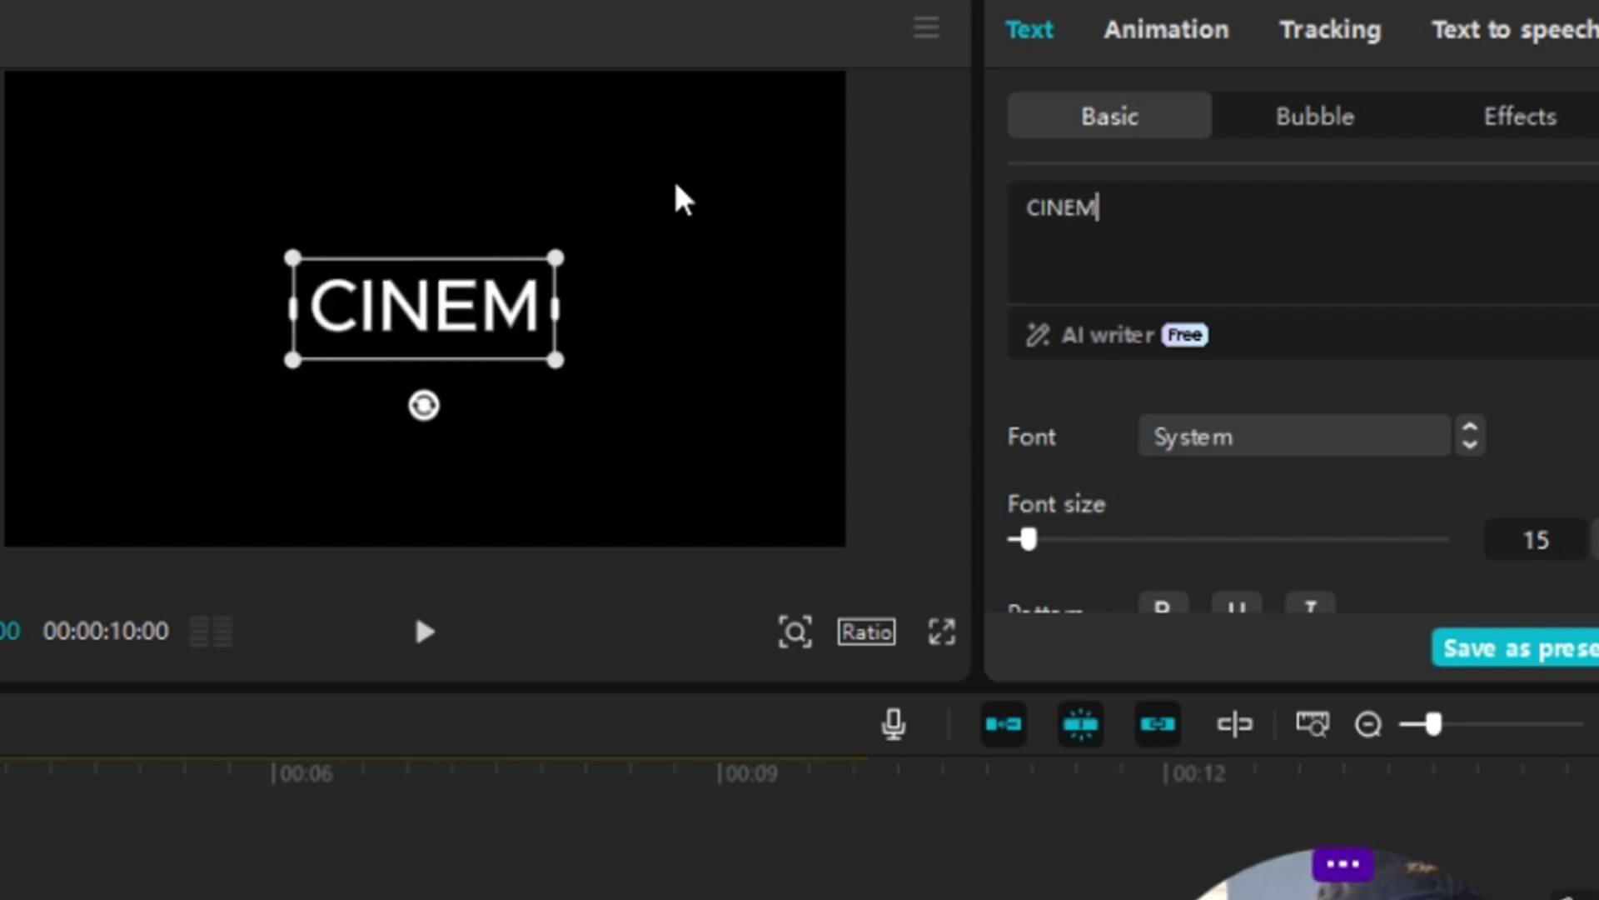
text(AY)
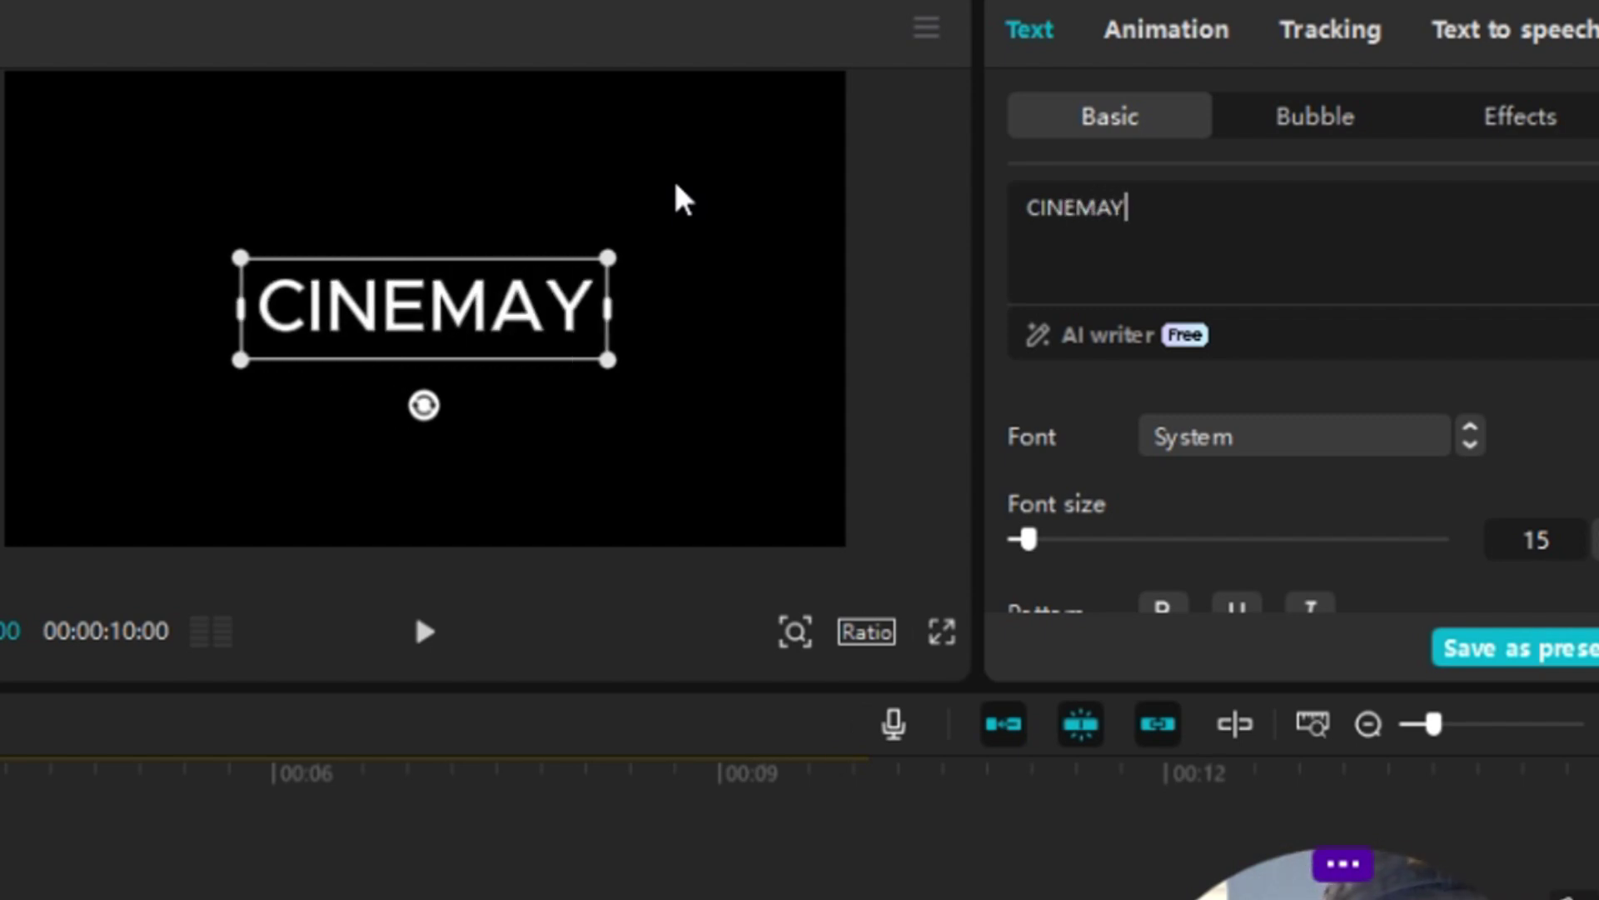
key(BackSpace)
text(TIC)
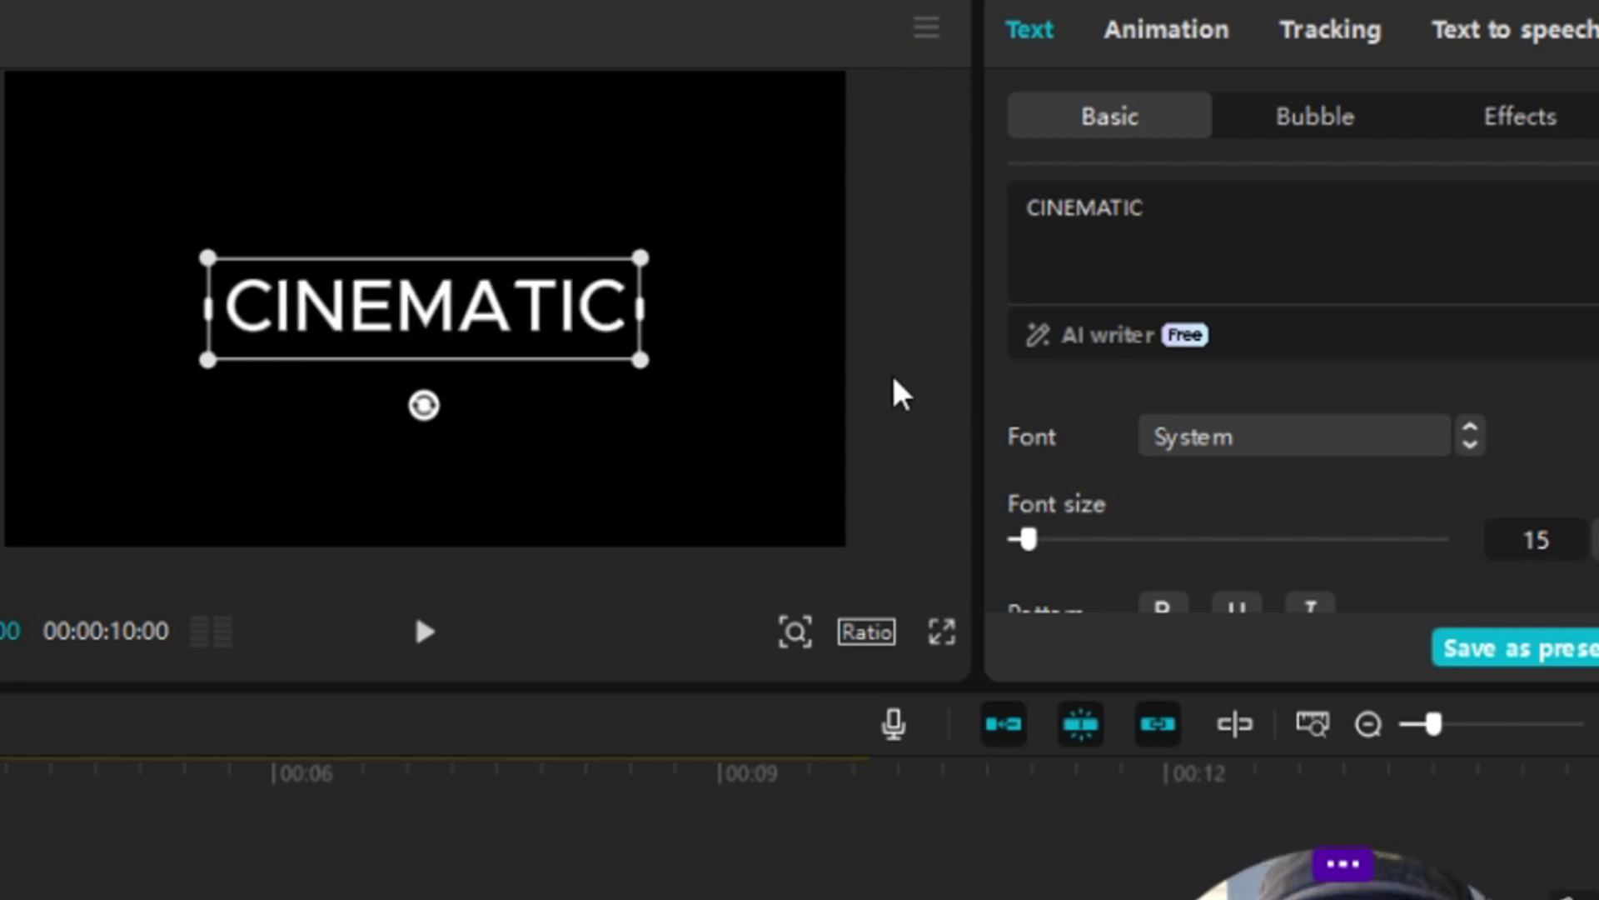
click(715, 362)
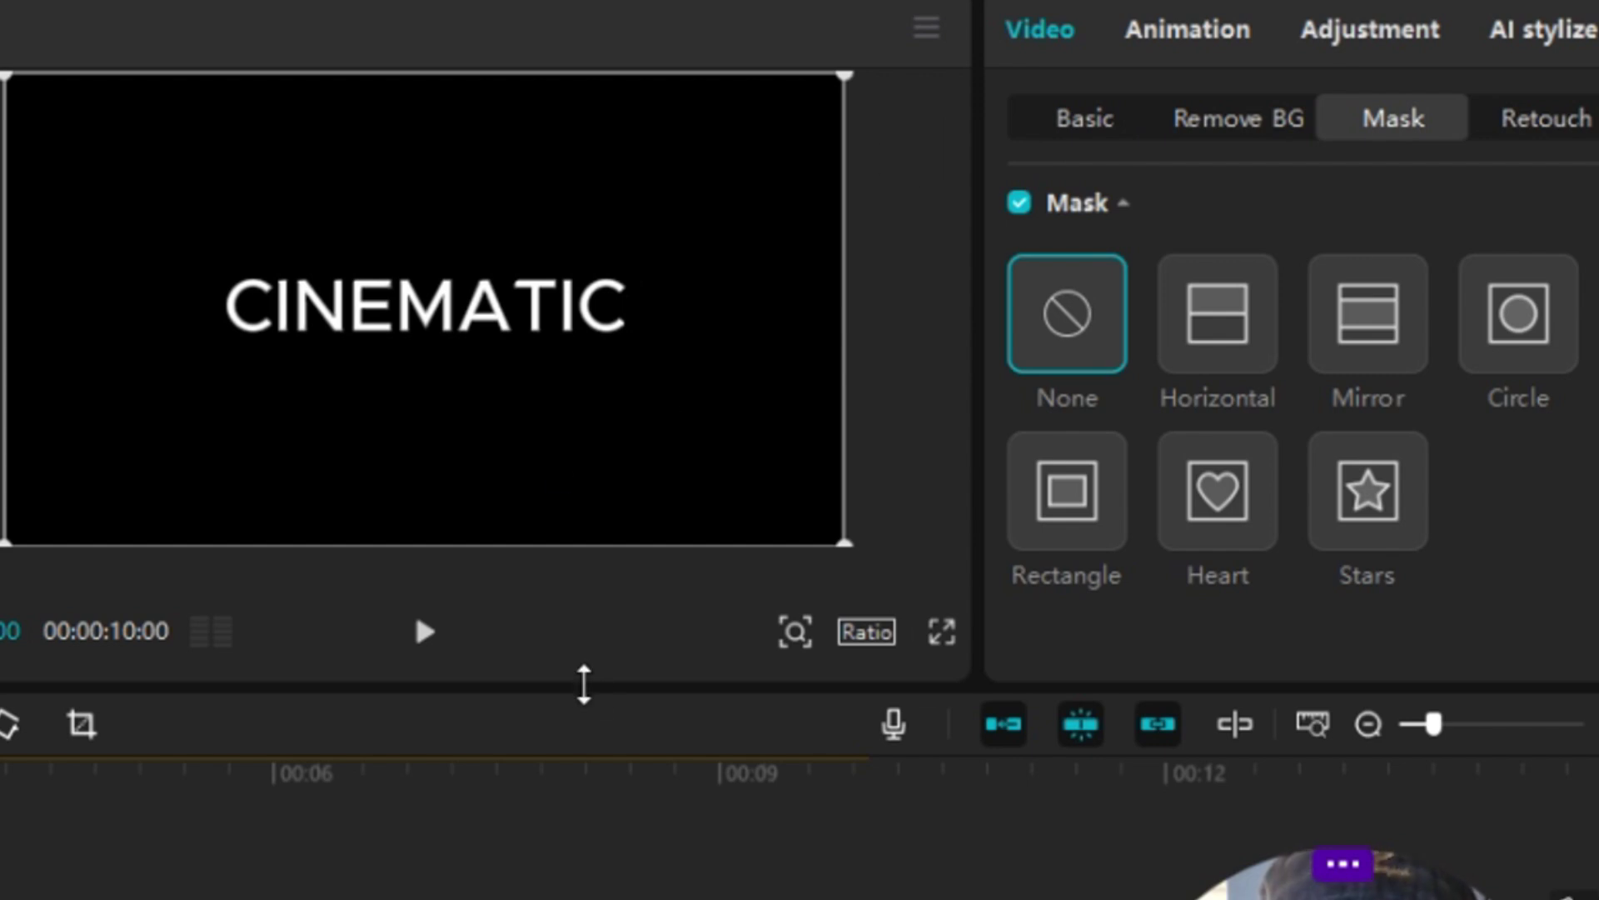
click(424, 306)
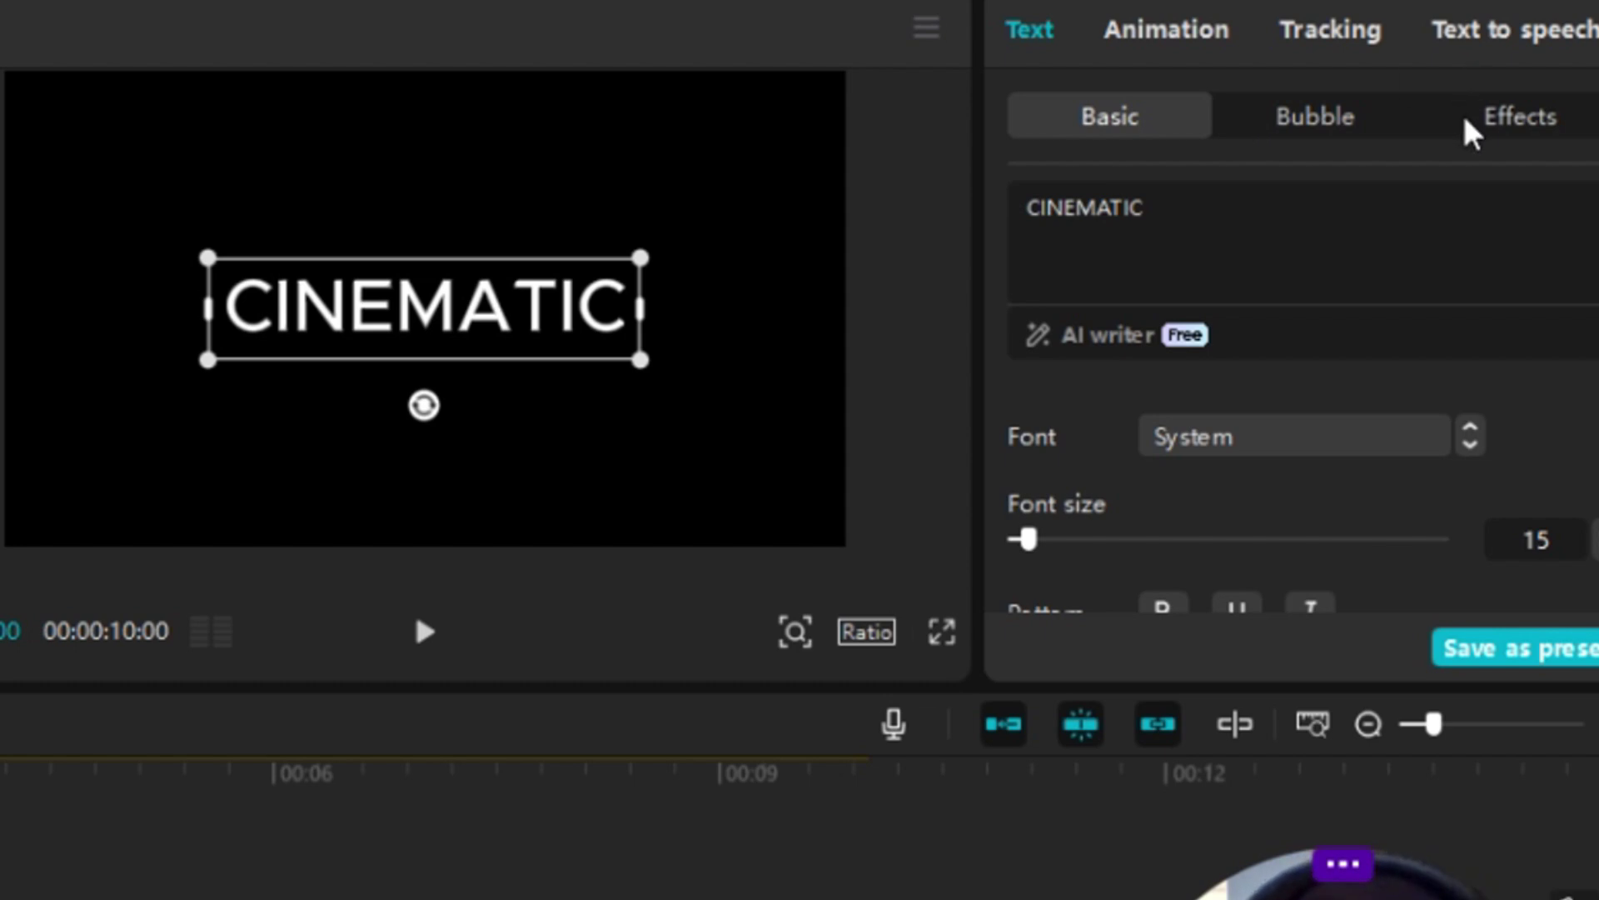
- Apply the silver gradient style from the ART effect presets to the CINEMATIC title
click(1497, 125)
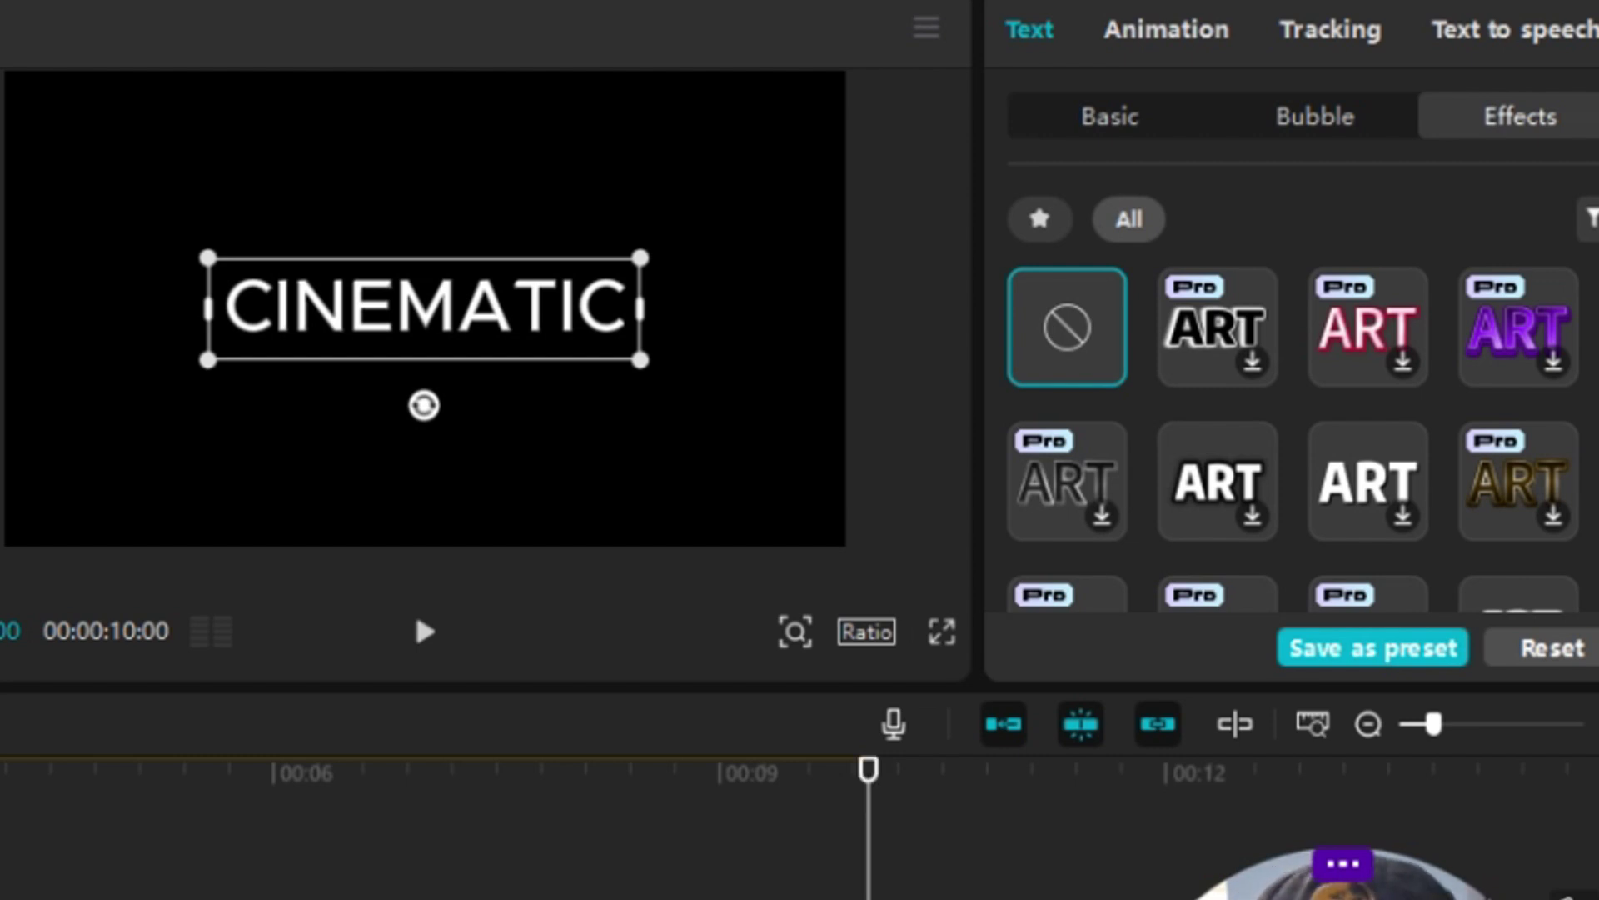
scroll(1293, 432, down, 5)
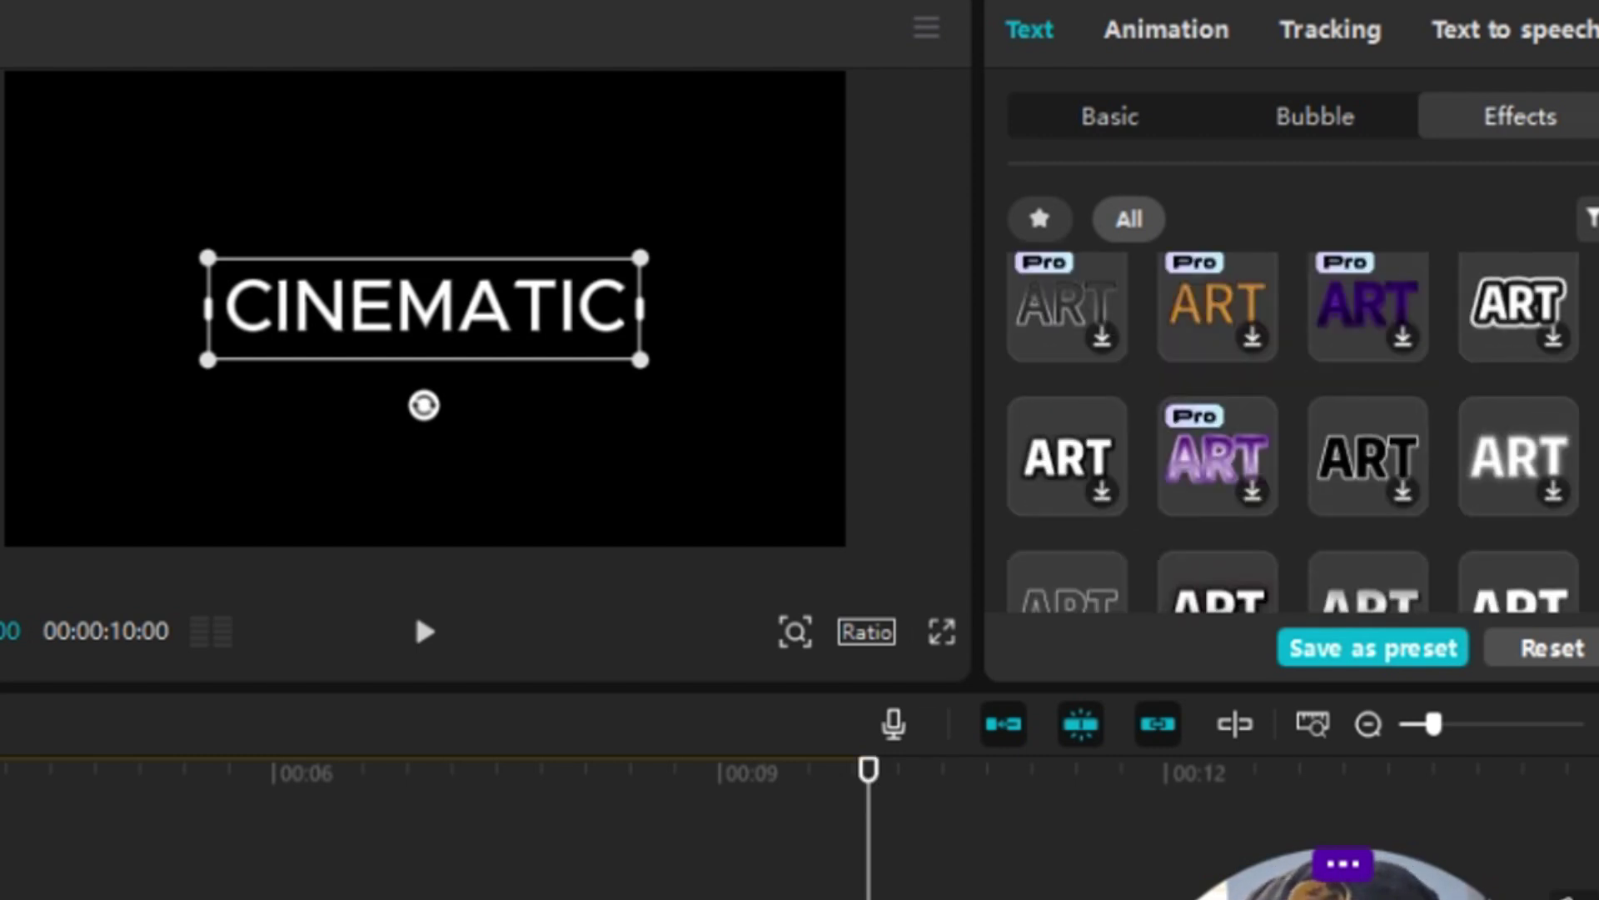
scroll(1507, 442, down, 1)
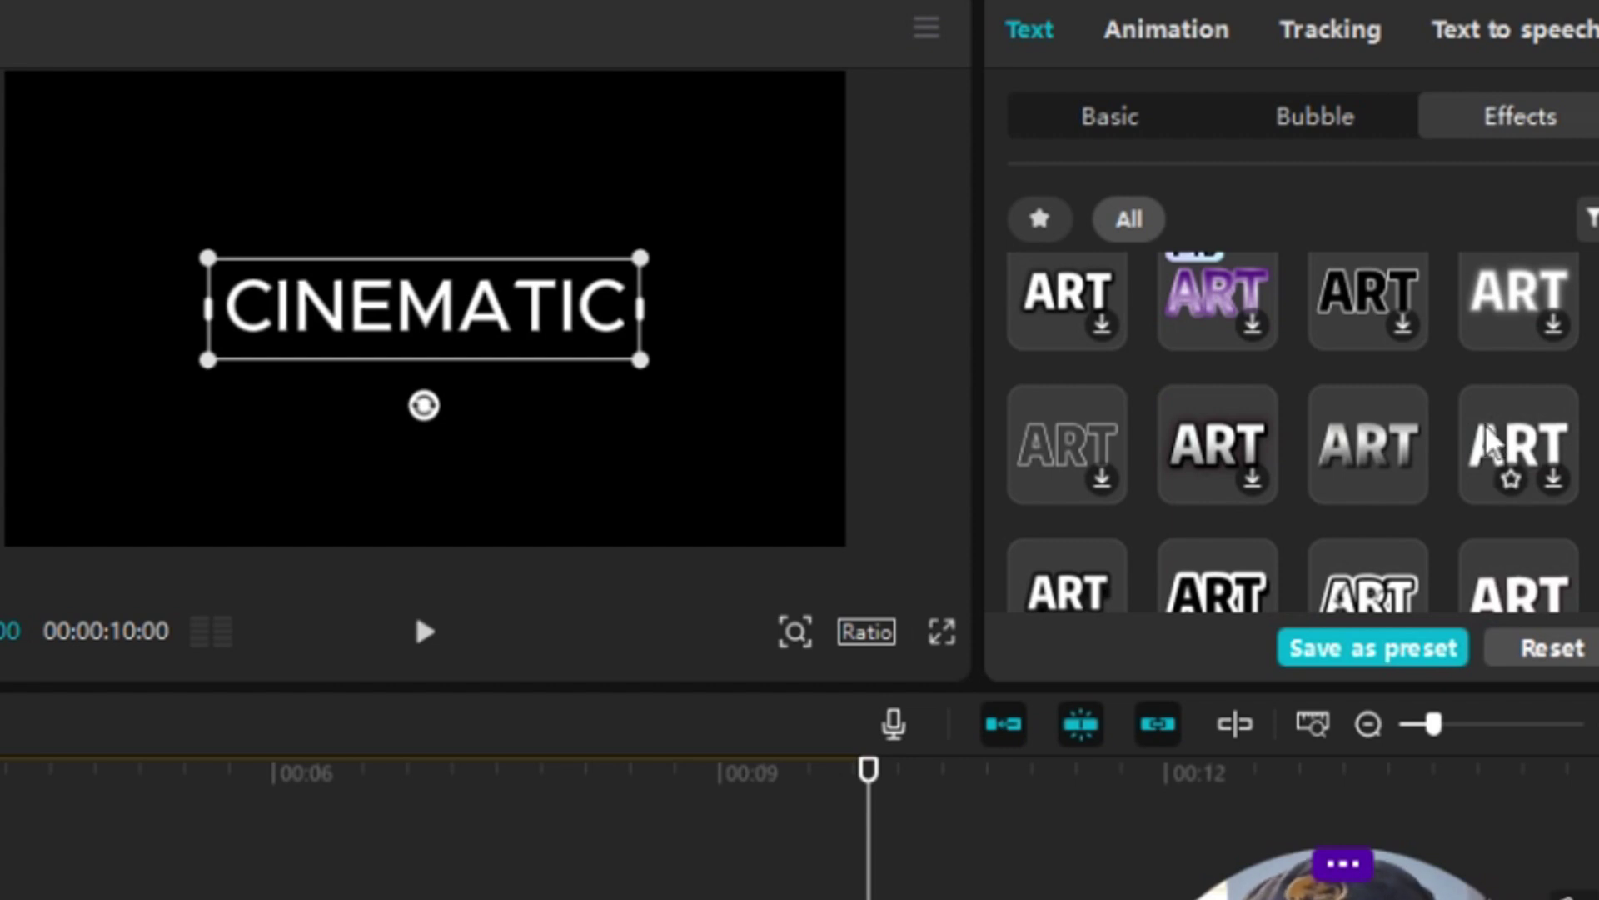
click(1363, 454)
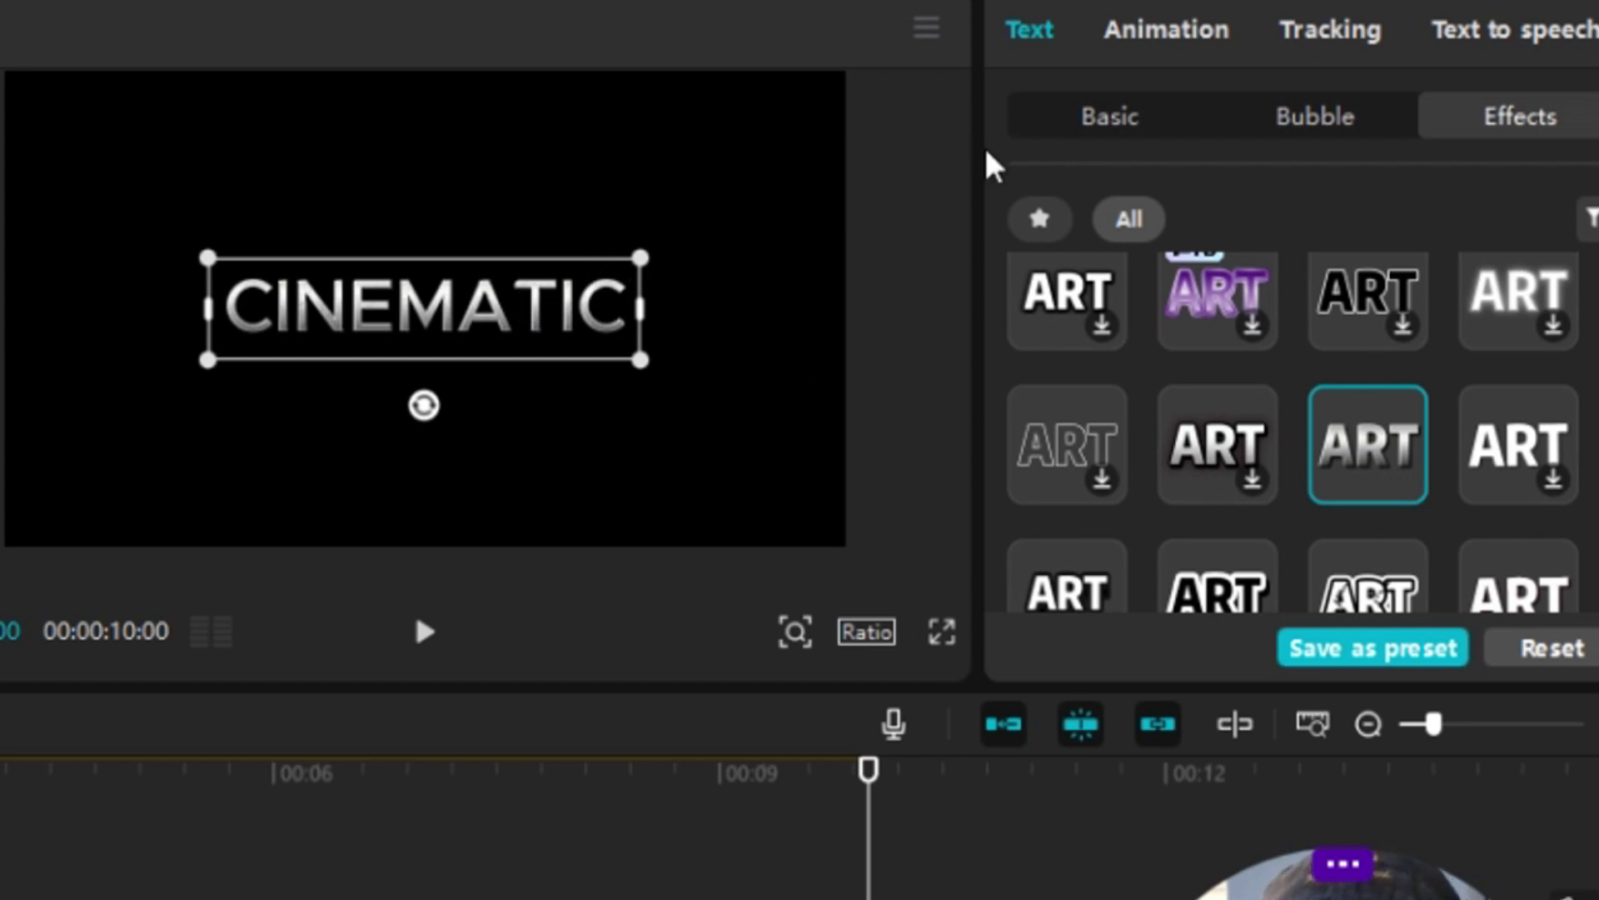
click(1068, 125)
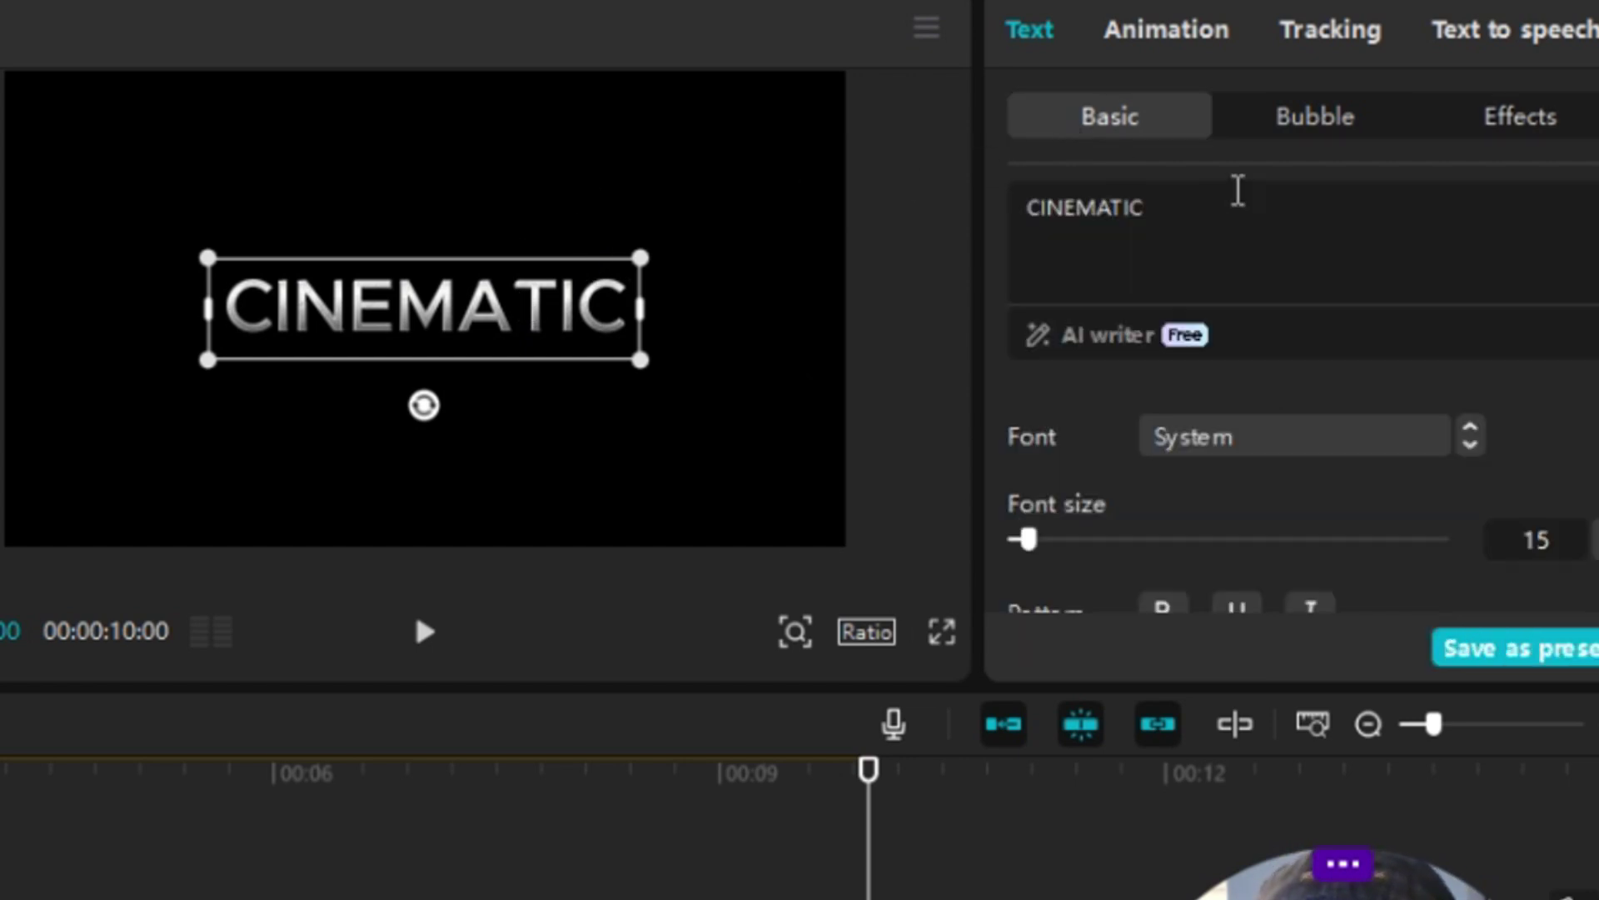
- Switch the title font to Anton and enlarge the text to fill most of the frame
click(1239, 448)
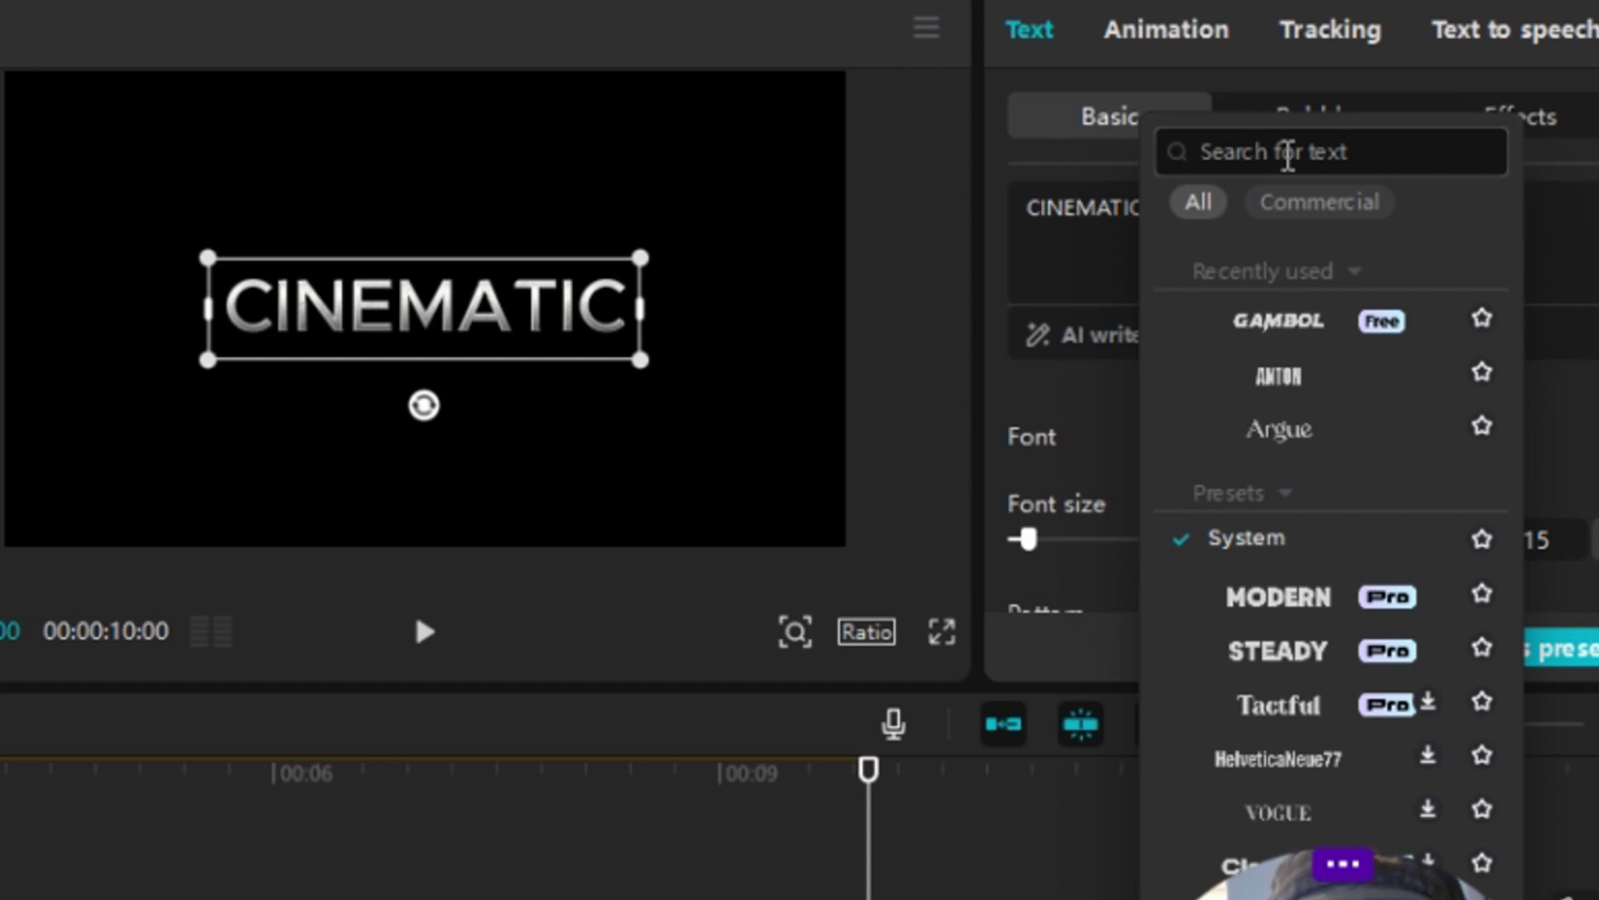
text(anton)
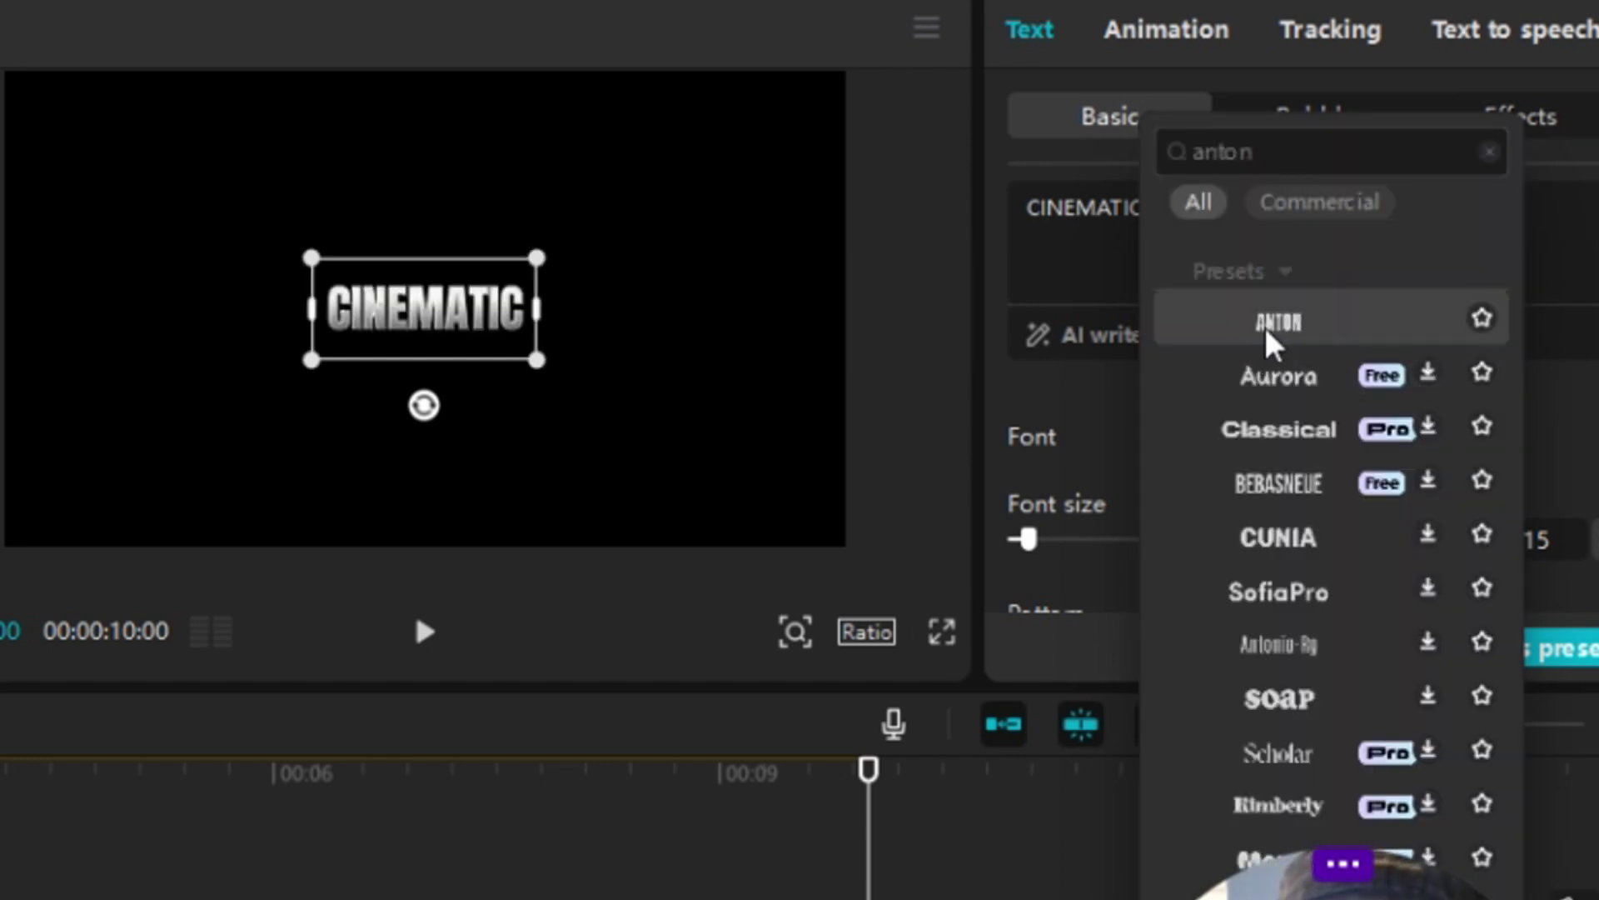
click(1265, 331)
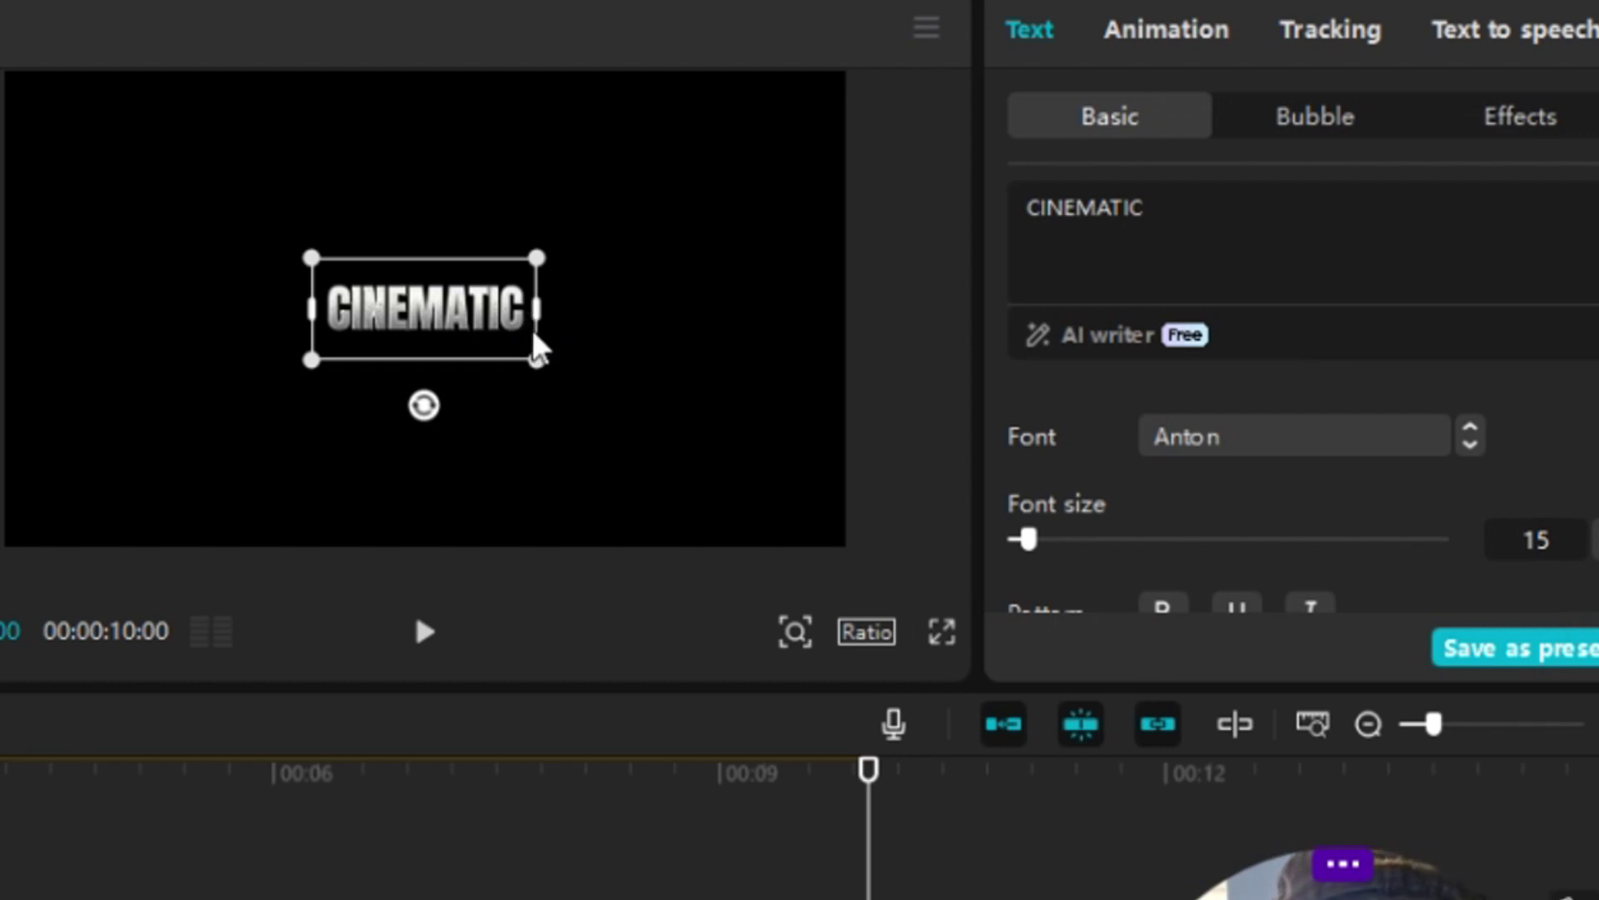
drag(541, 357, 937, 671)
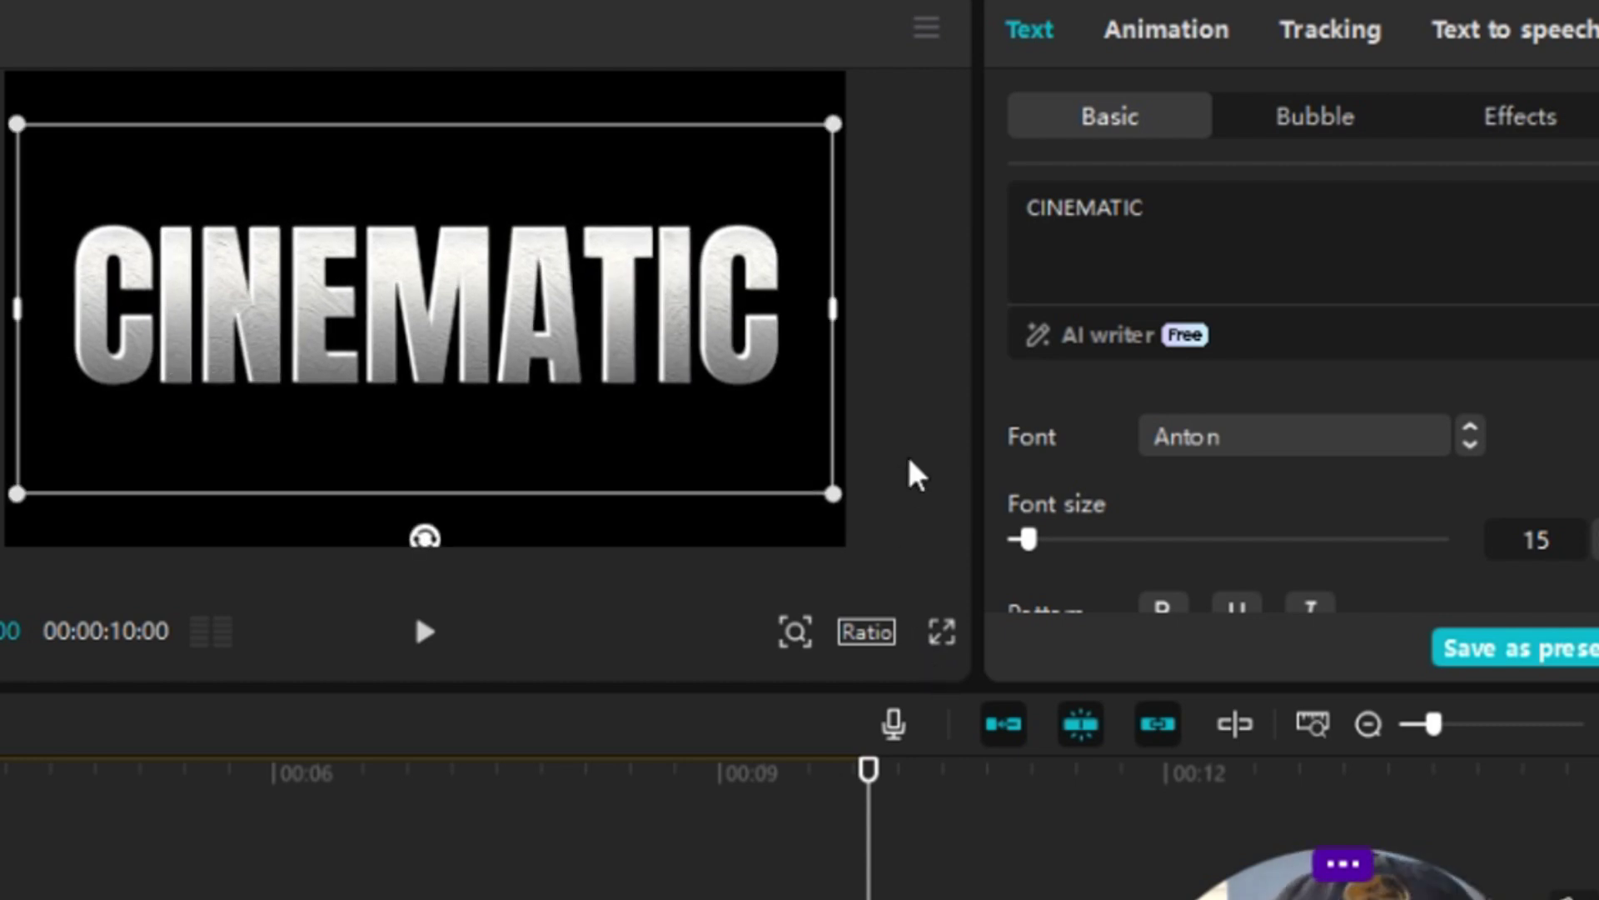
click(718, 529)
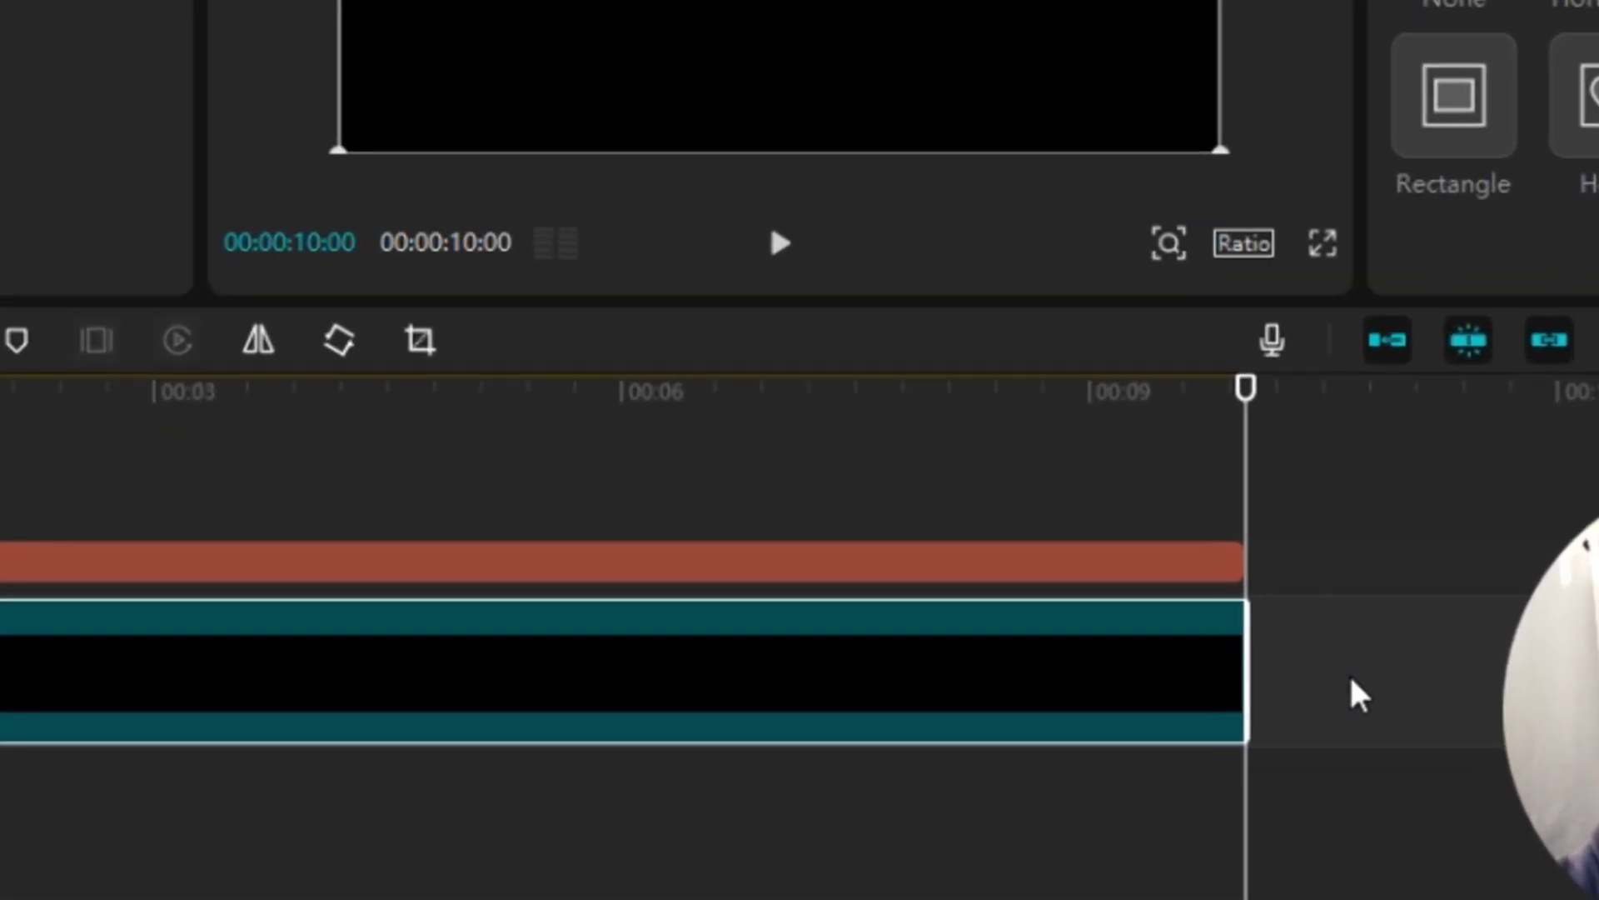
- Marquee-select the title and black background clips and open their context menu
click(1393, 693)
drag(1385, 674, 1005, 572)
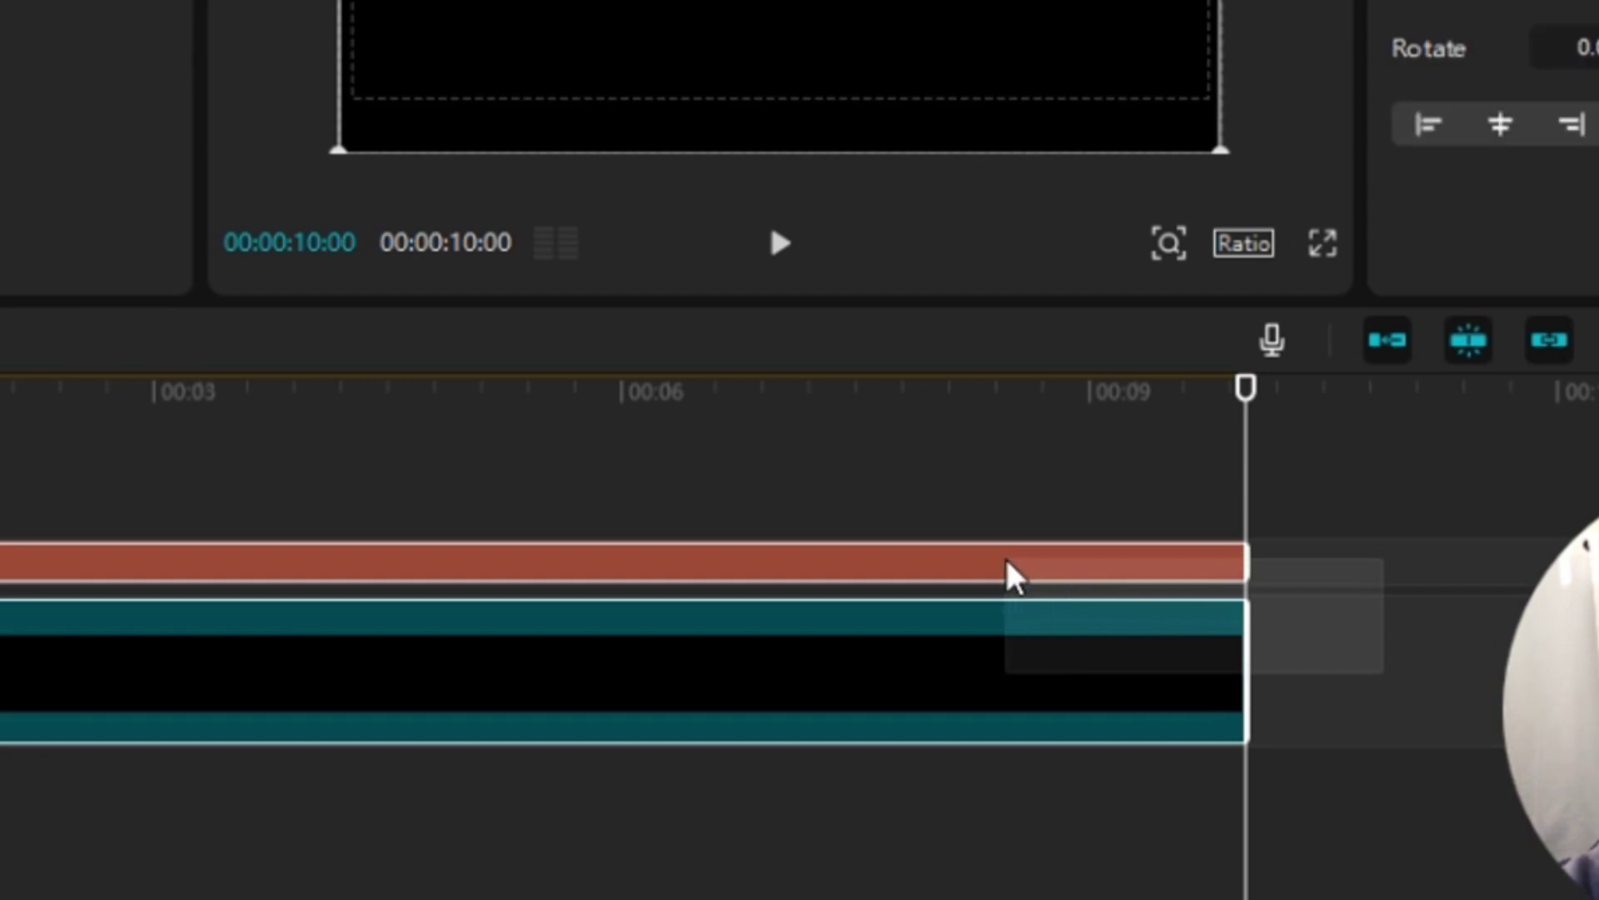
drag(1006, 572, 1006, 571)
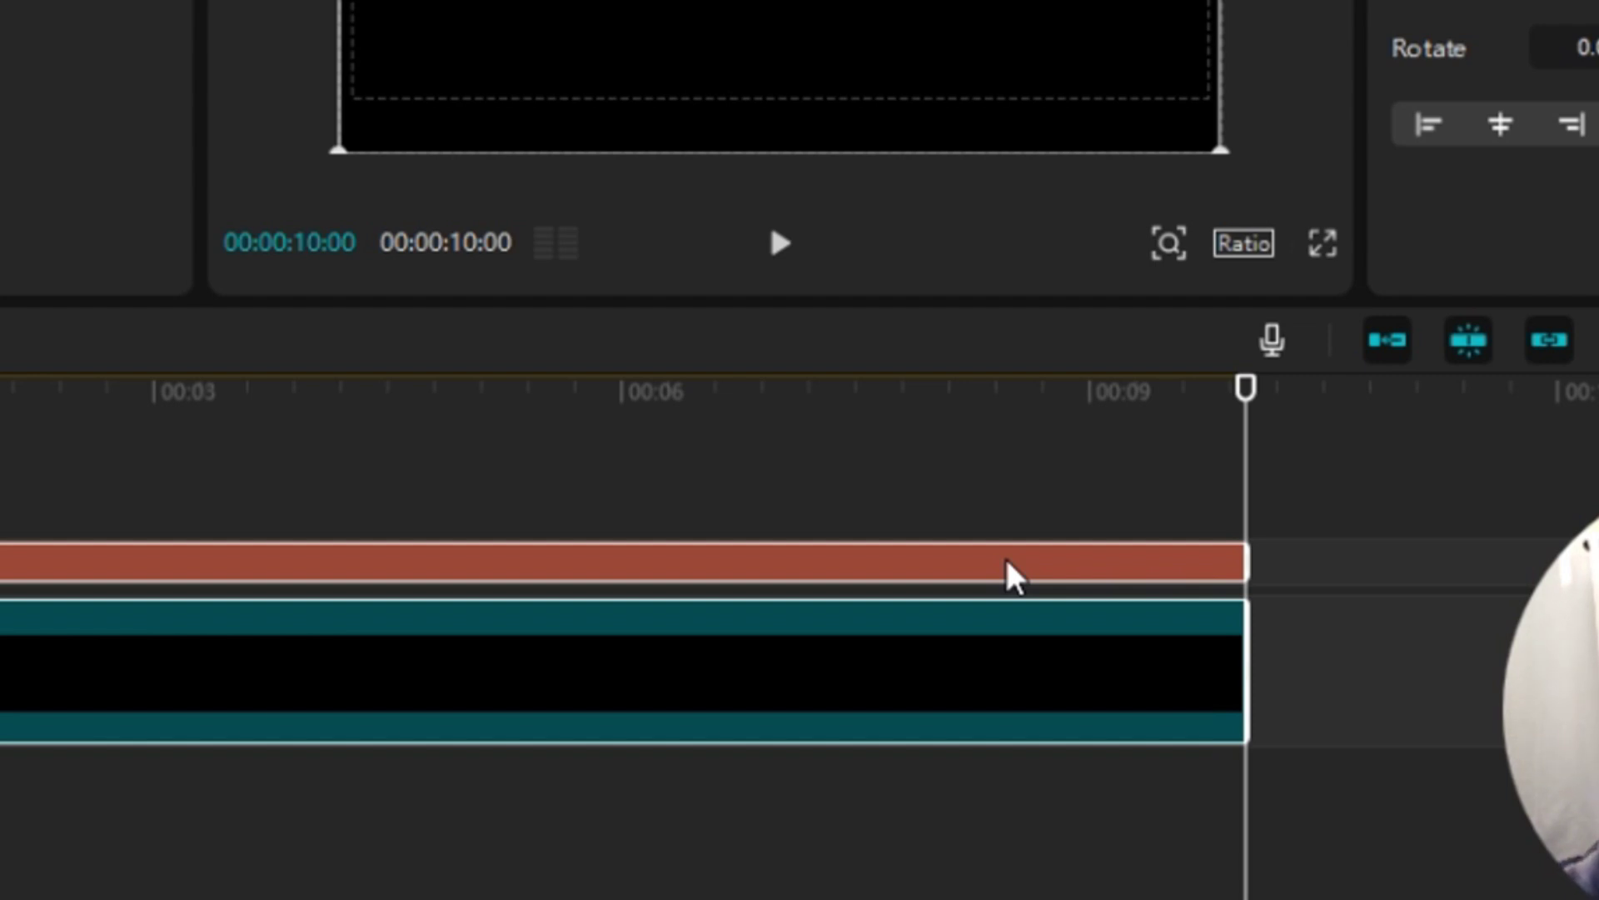
right_click(1006, 561)
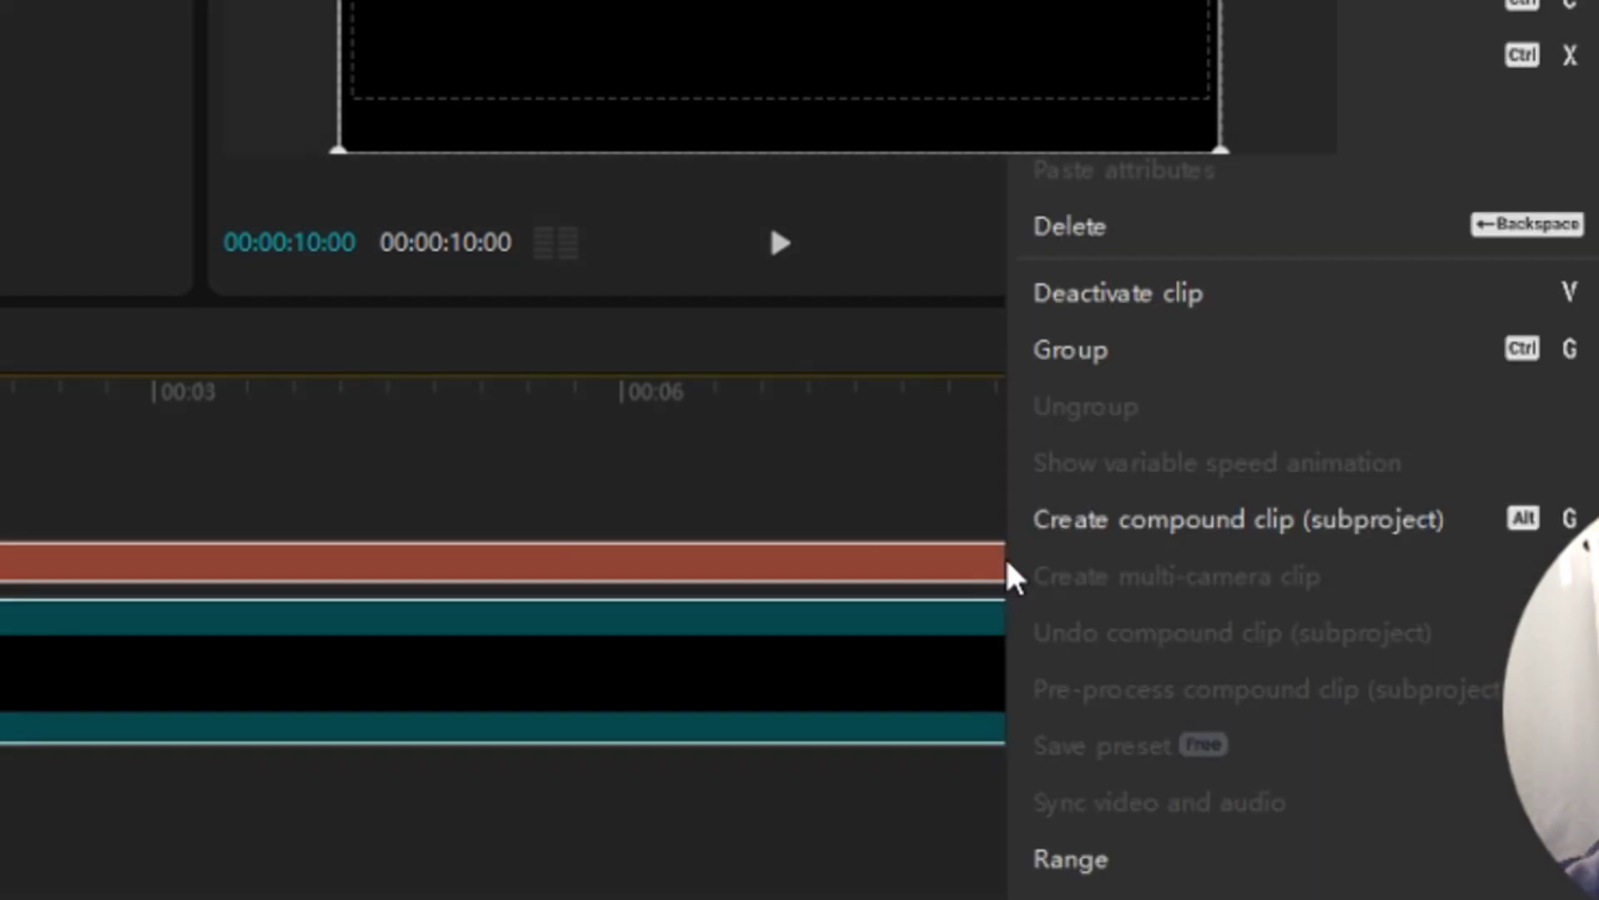
- Create a compound clip (subproject) from both clips, then move the playhead back to about 3 seconds
click(1101, 514)
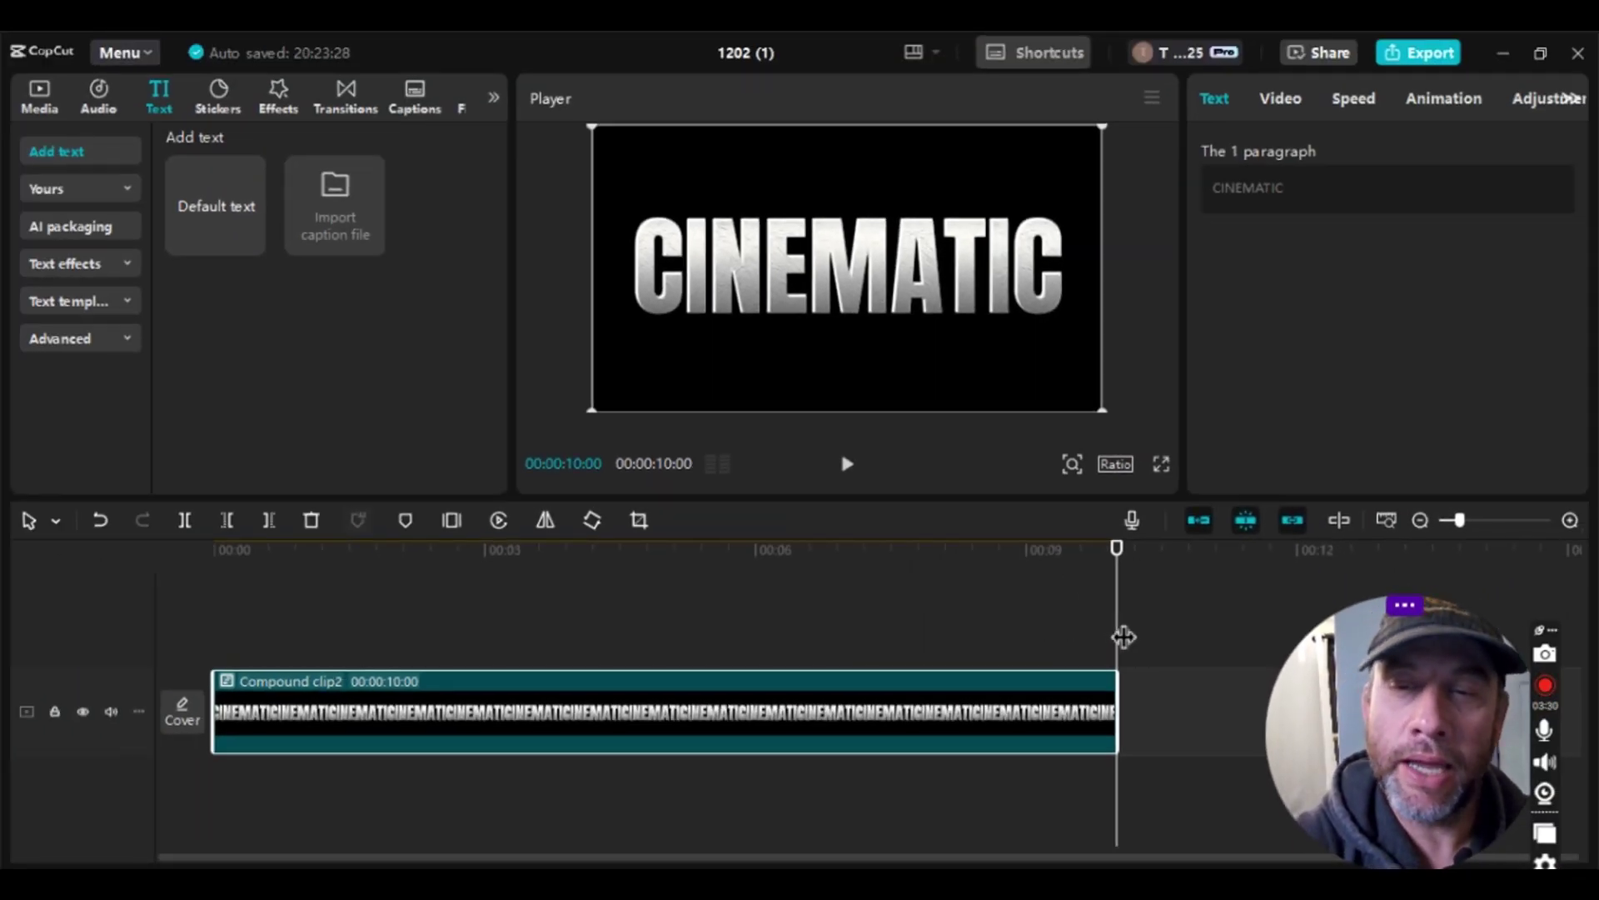
drag(1124, 638, 158, 674)
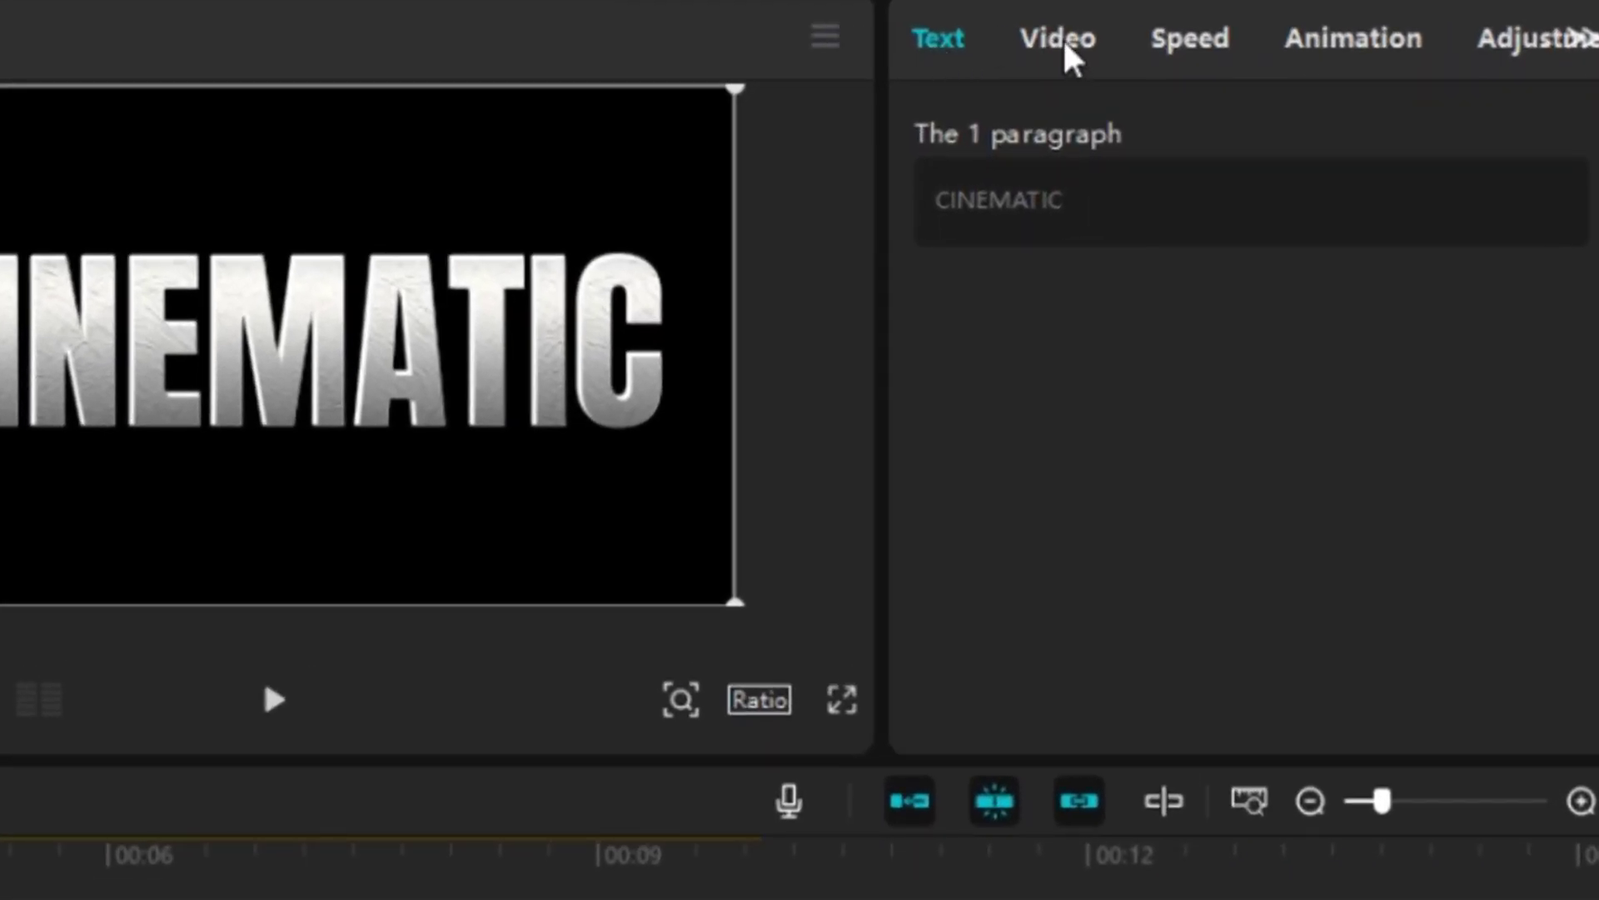
- Apply the Mirror mask to the compound clip and bring its Mask settings into view
click(1062, 43)
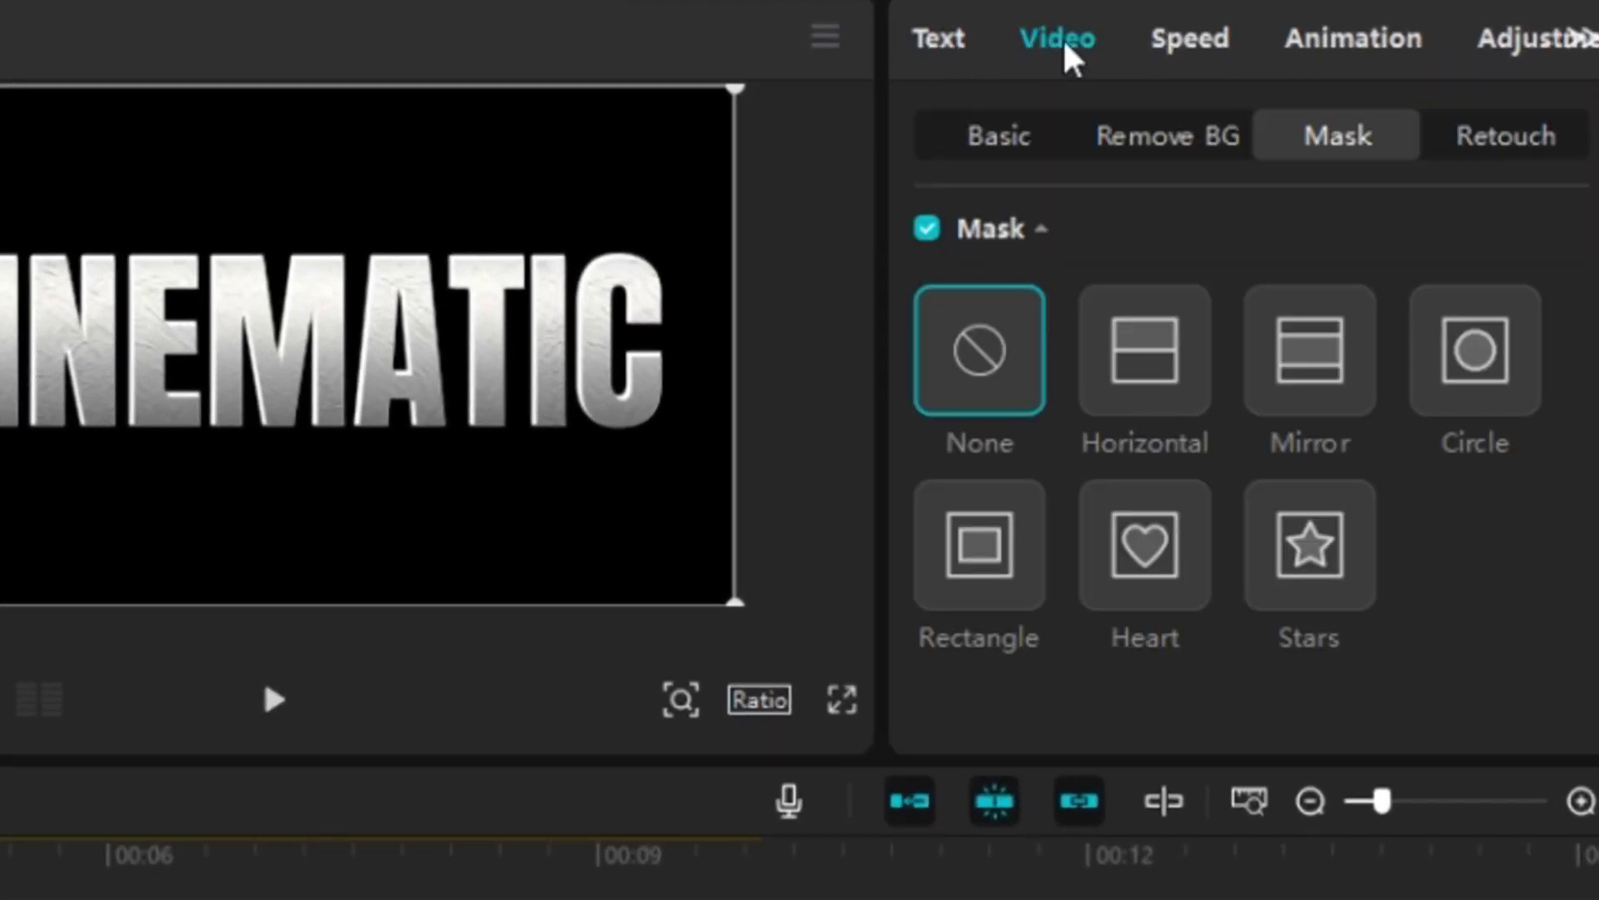
click(1028, 148)
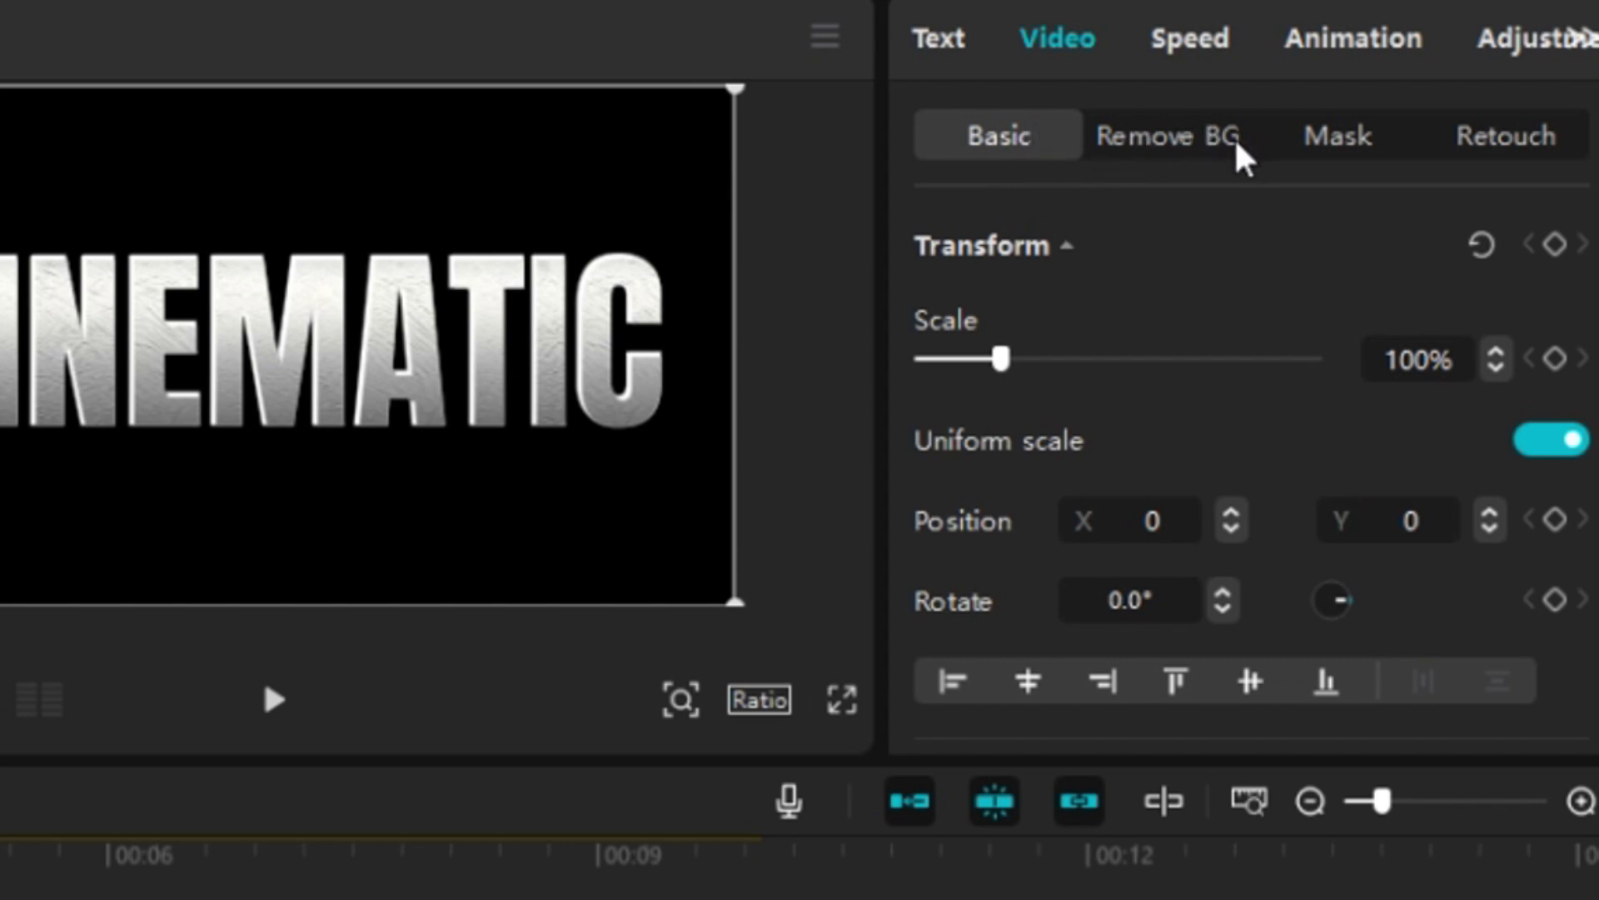
click(1356, 146)
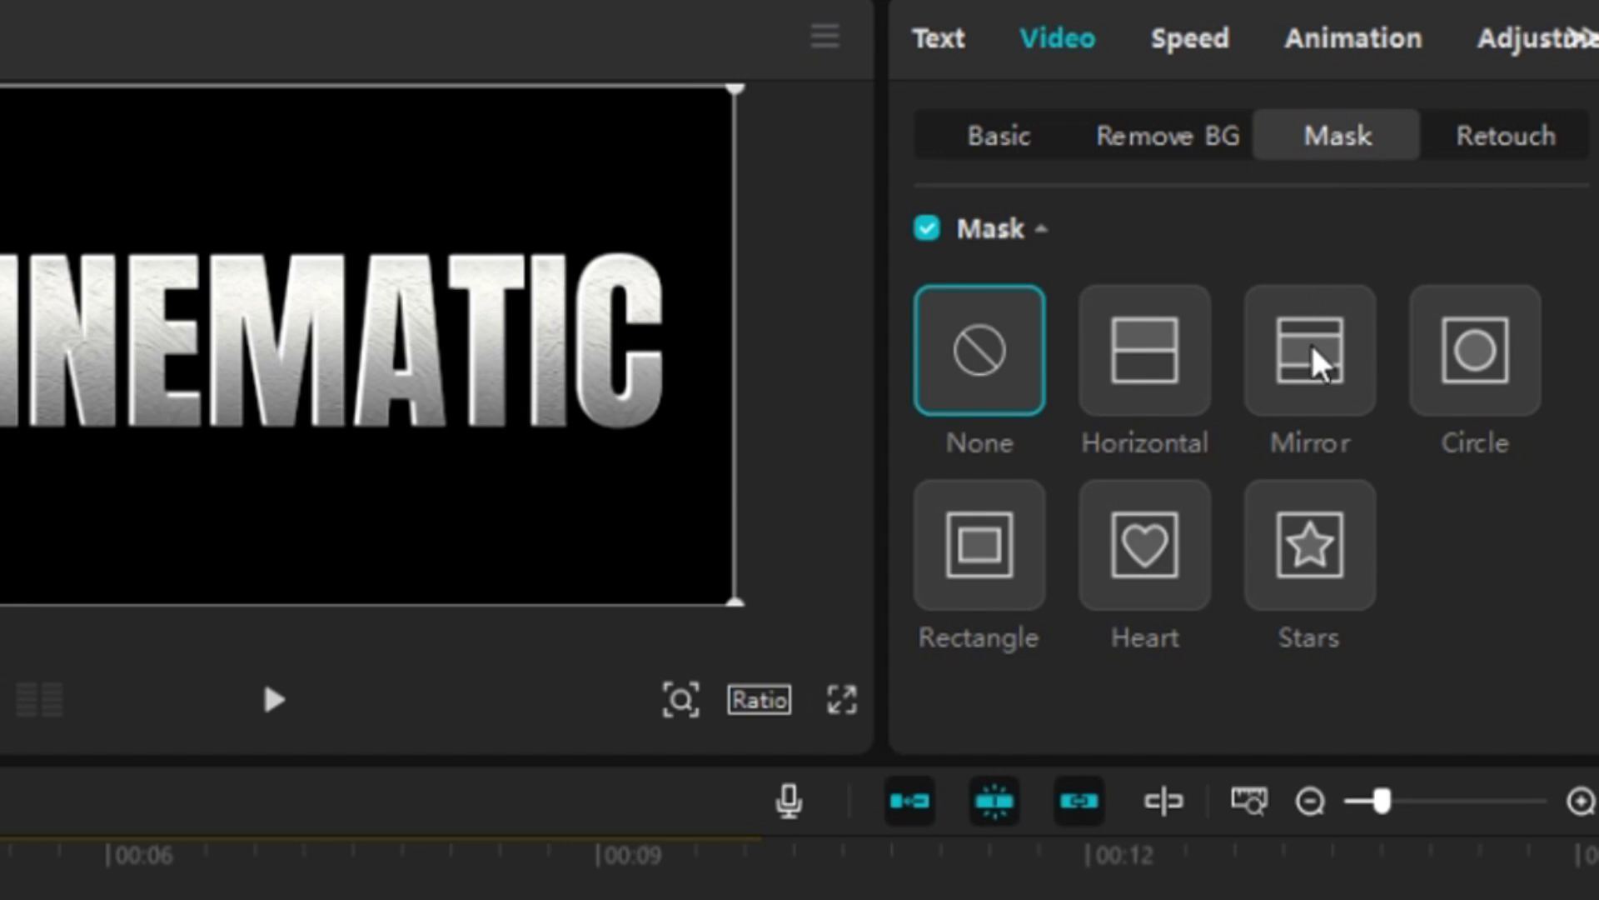
click(1316, 366)
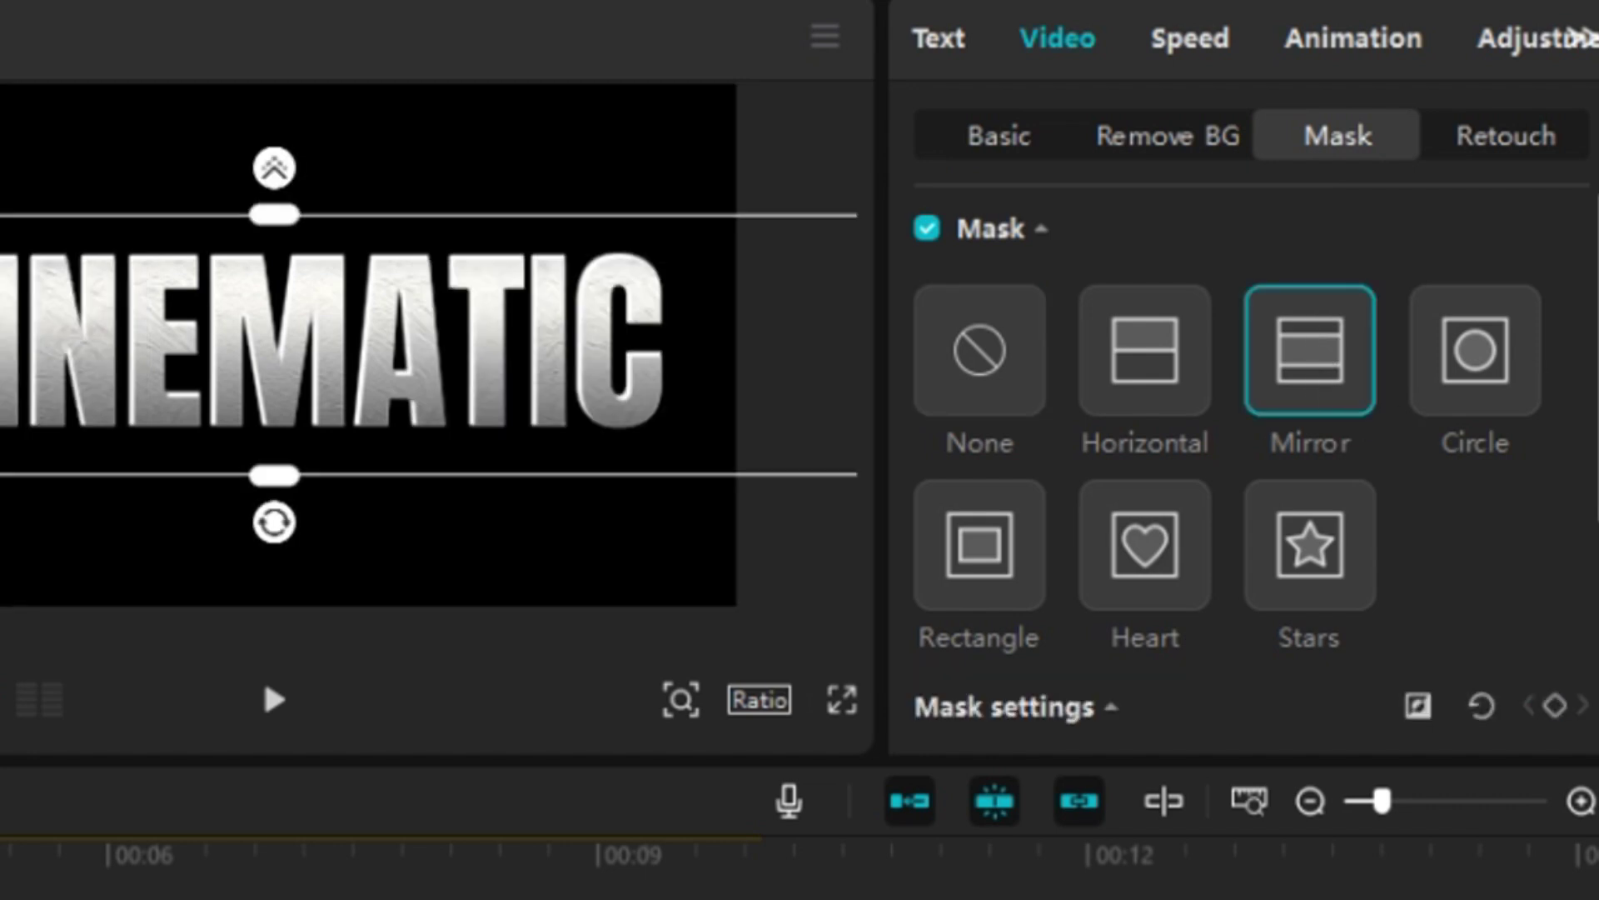
scroll(1250, 467, down, 5)
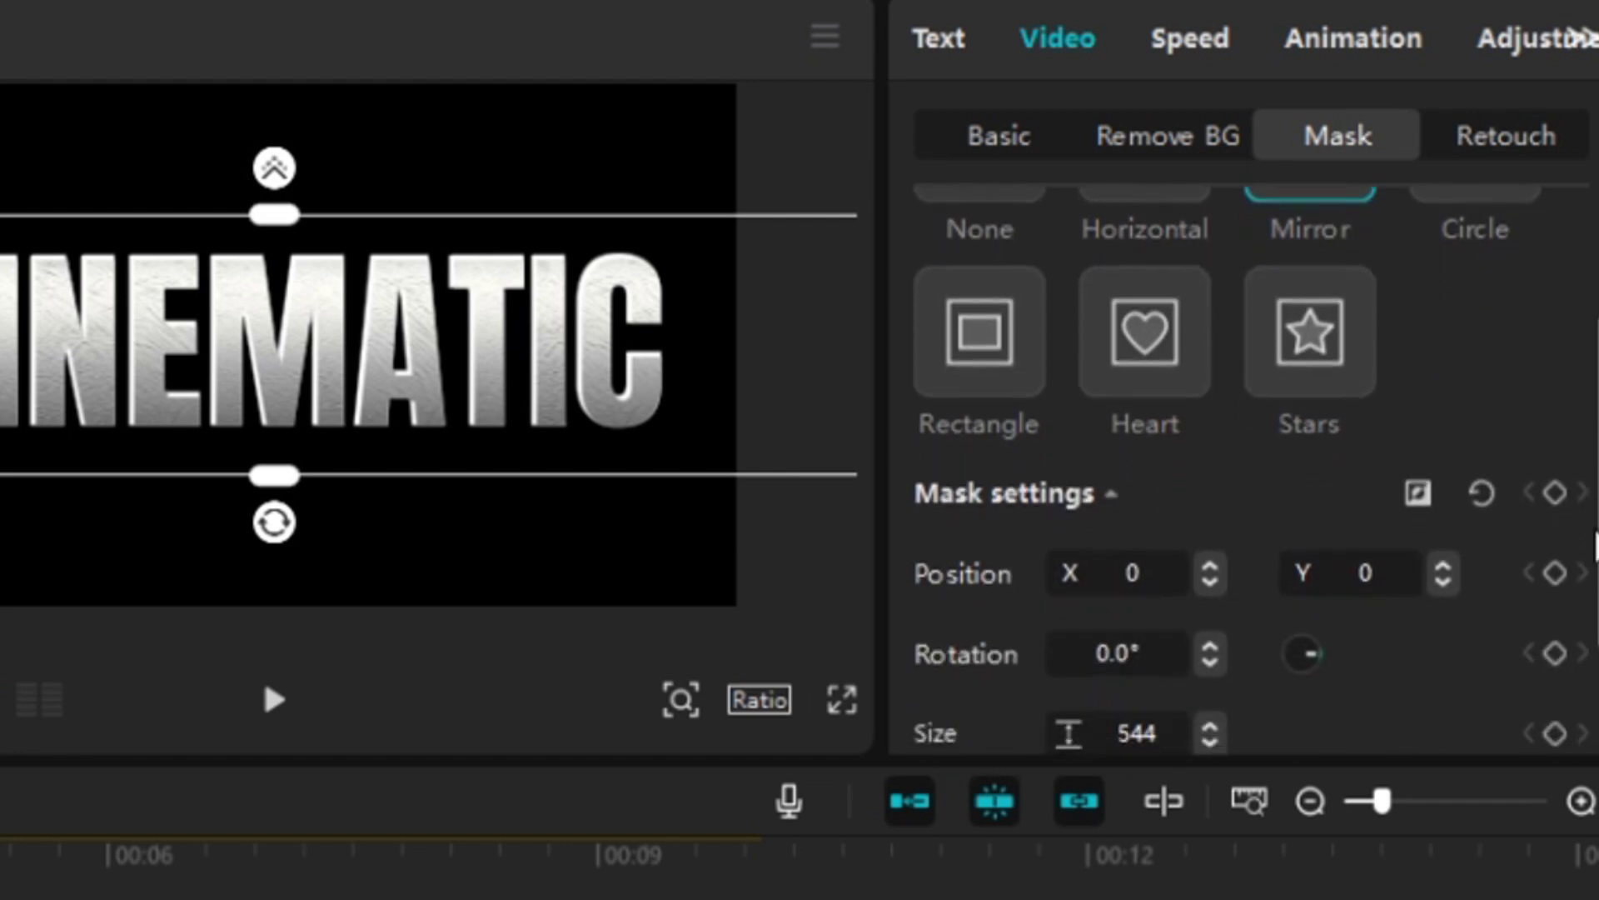
scroll(1595, 608, down, 1)
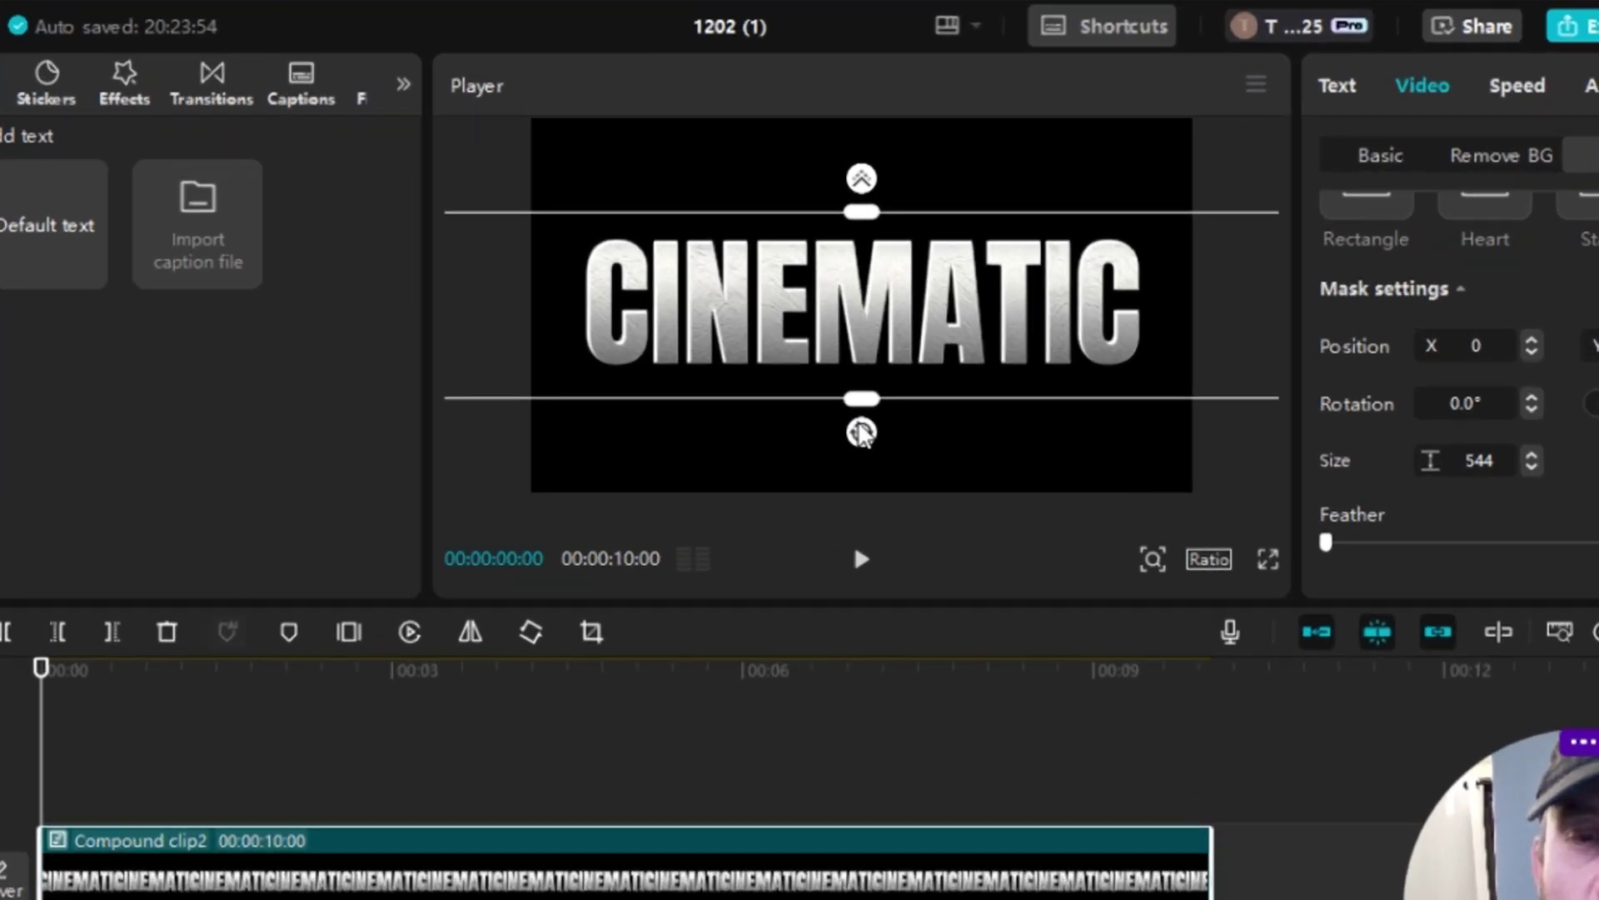
- Rotate the Mirror mask to 60° and narrow its size to 200
drag(847, 367, 866, 350)
drag(927, 552, 653, 547)
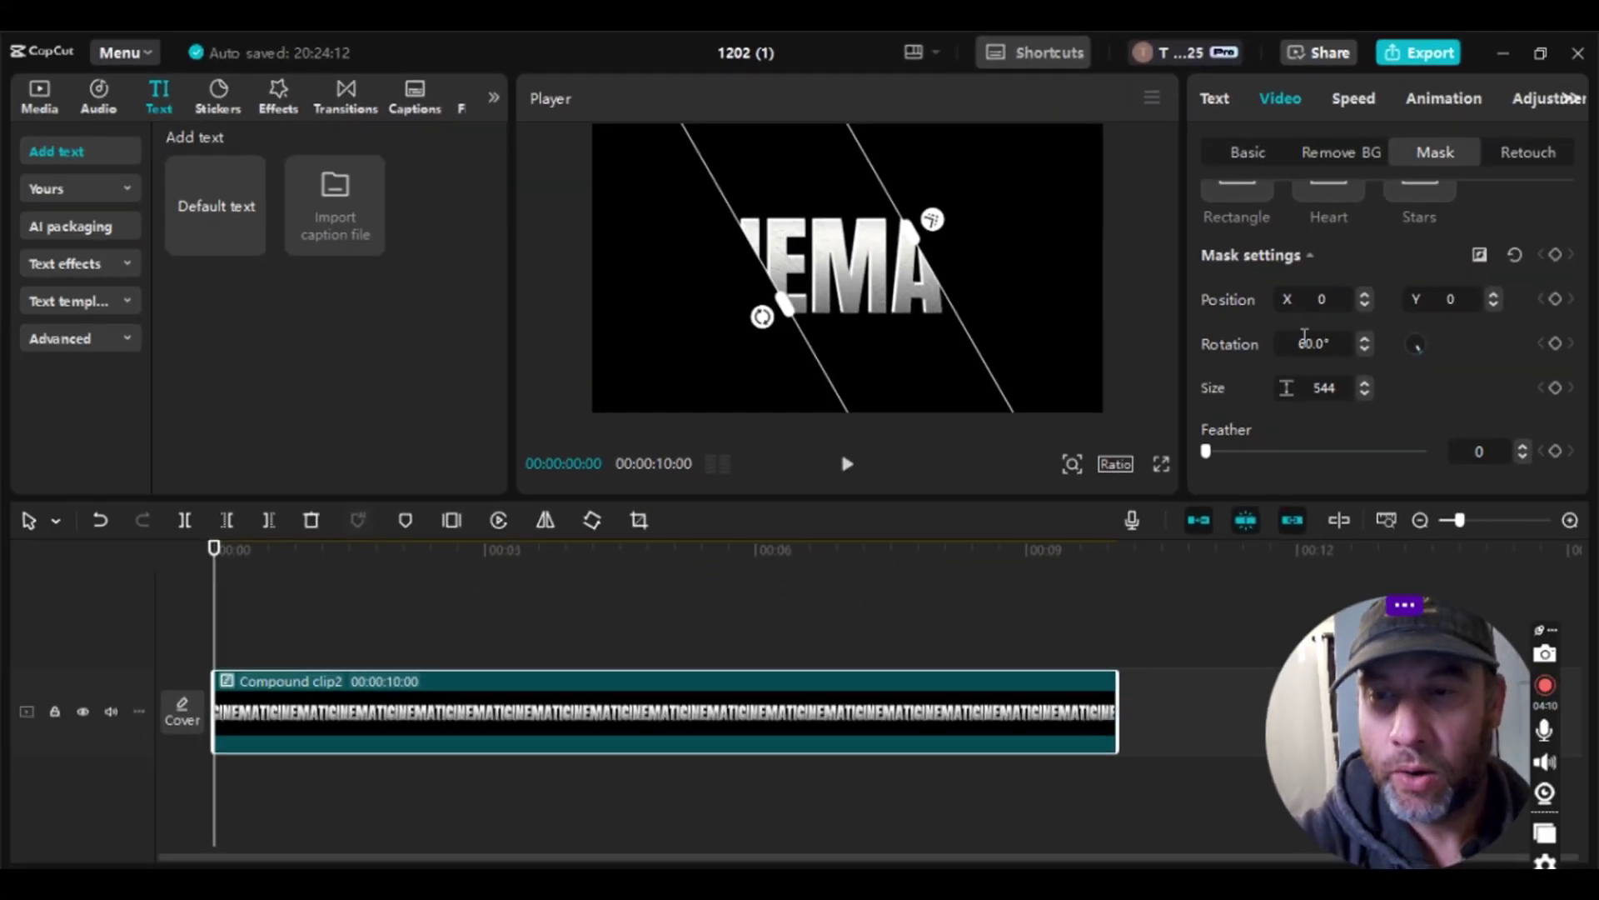
double_click(1306, 340)
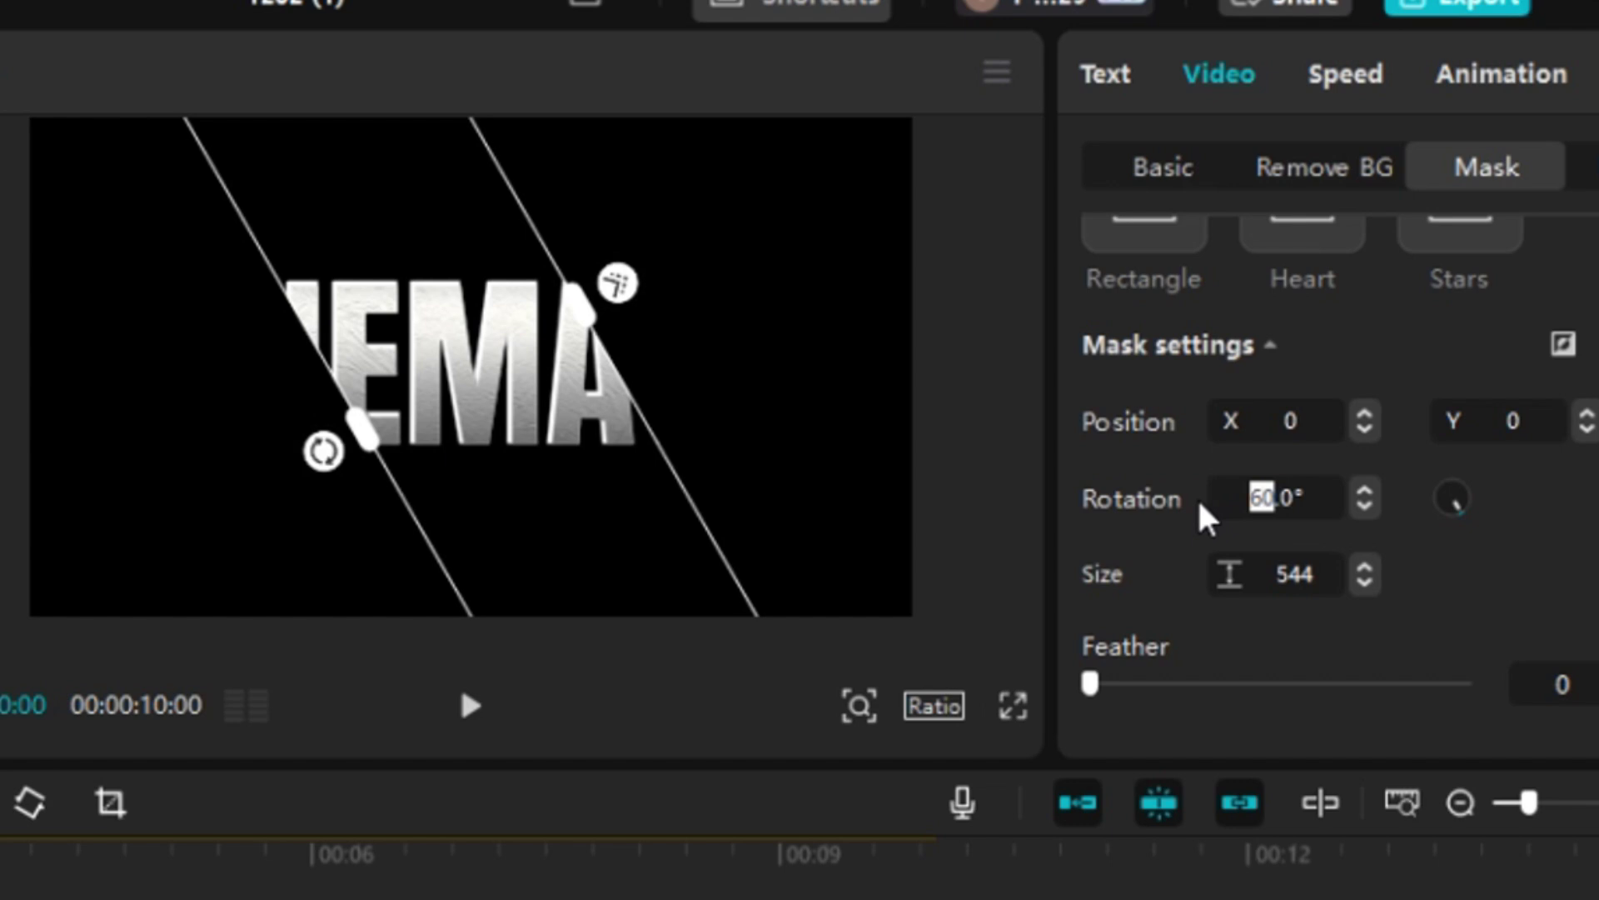
text(60)
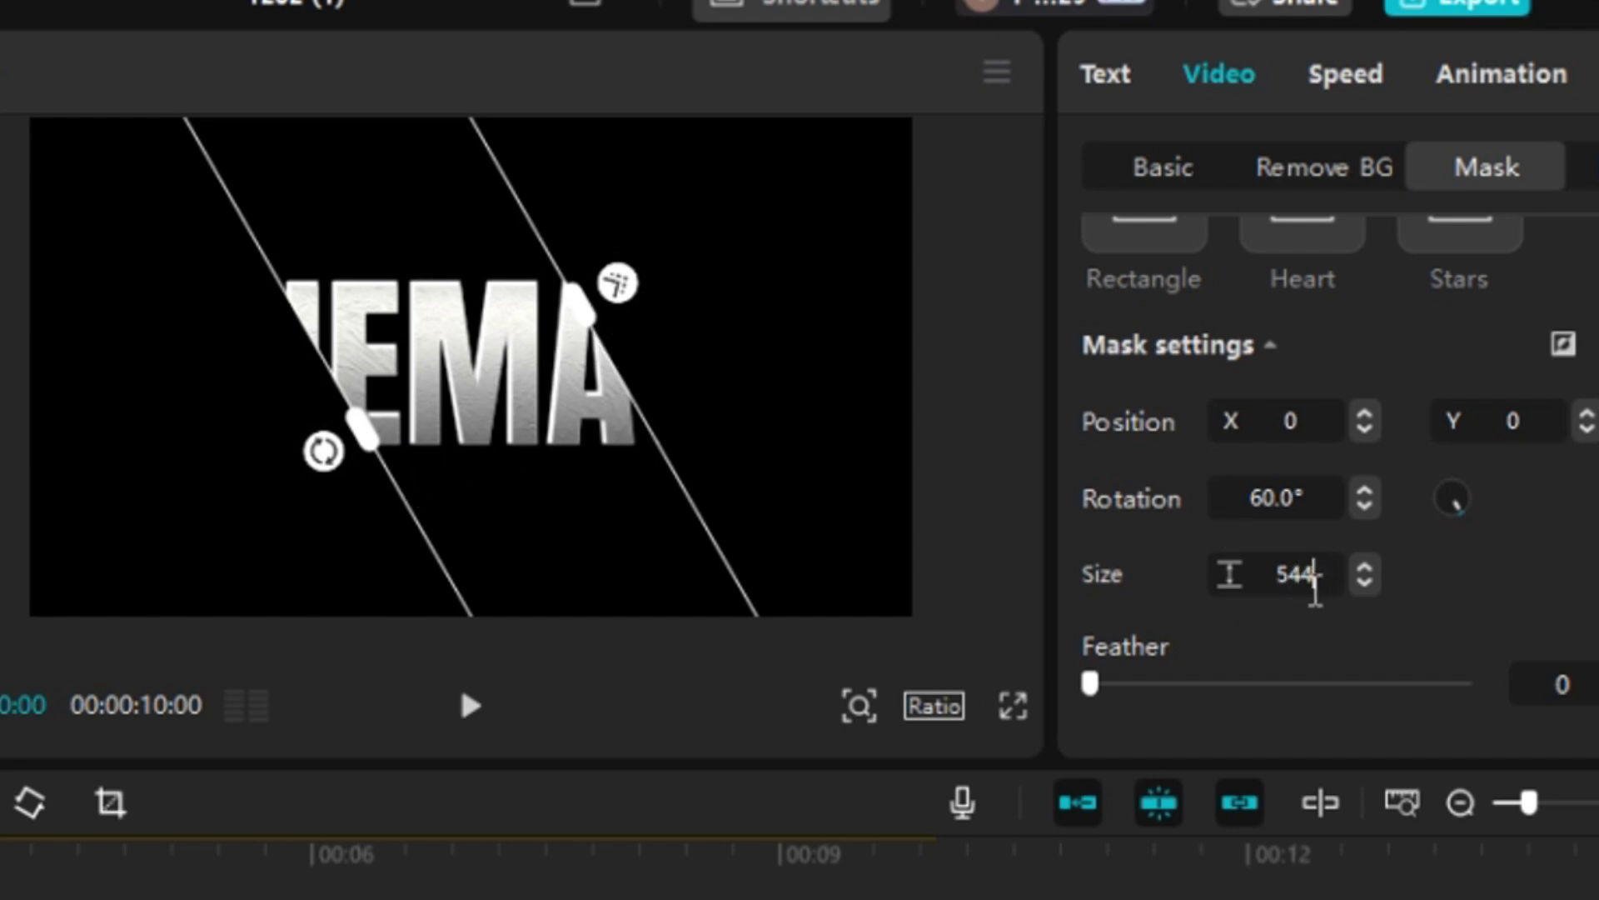
drag(1317, 581, 1216, 614)
text(200)
key(Return)
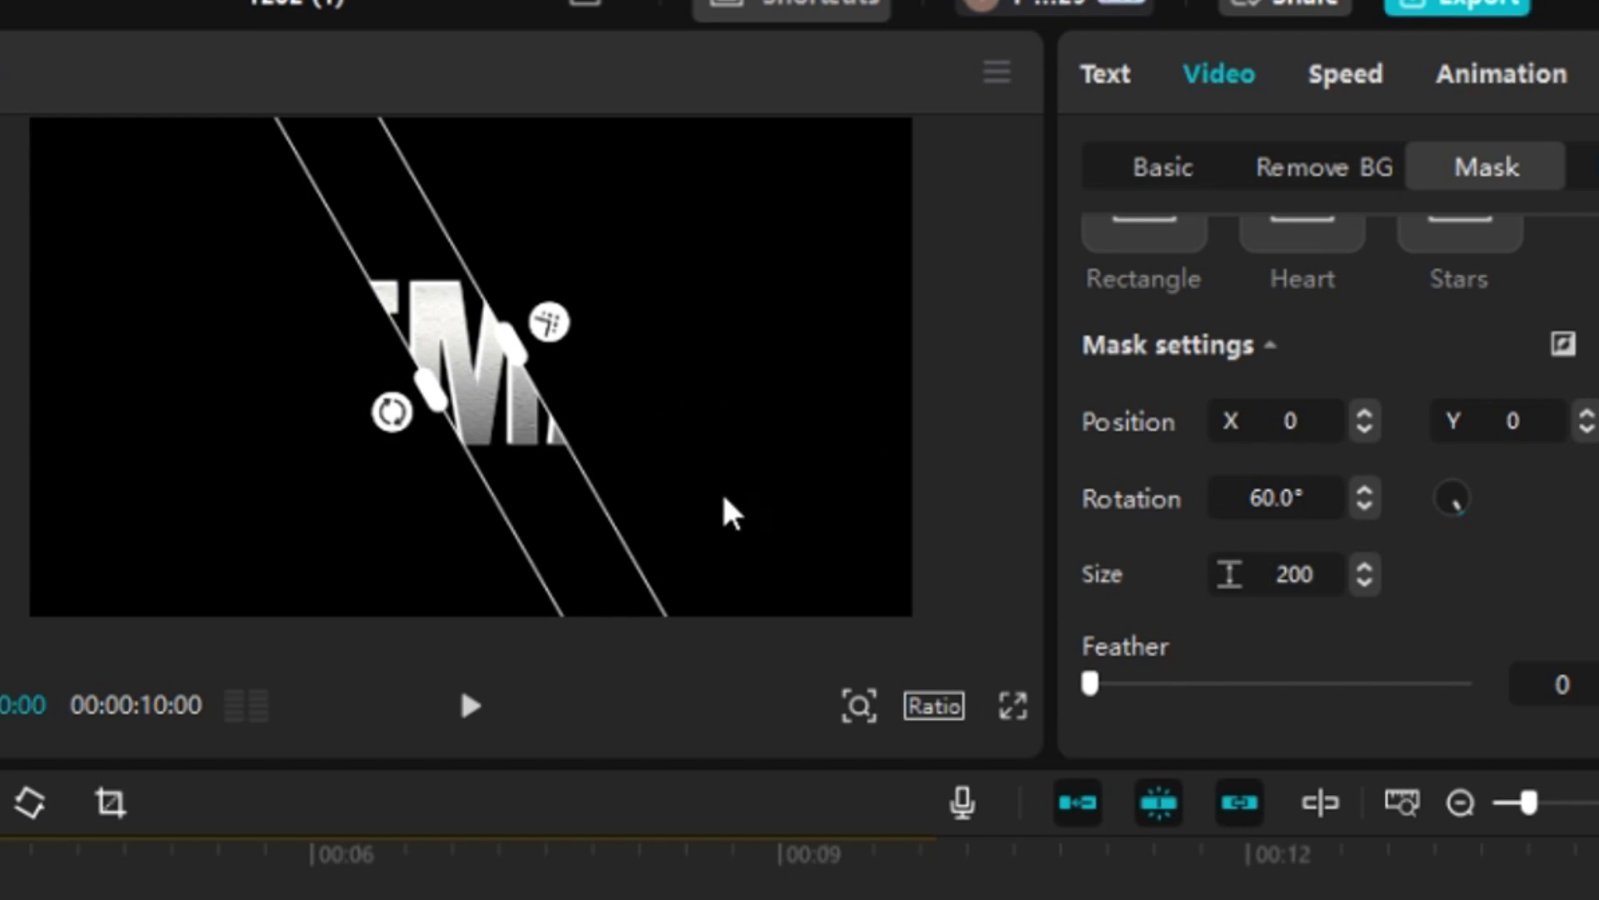
- Set the Mirror mask feather to 27 and move the band to the lower left, X -805, Y -409
drag(547, 317, 582, 311)
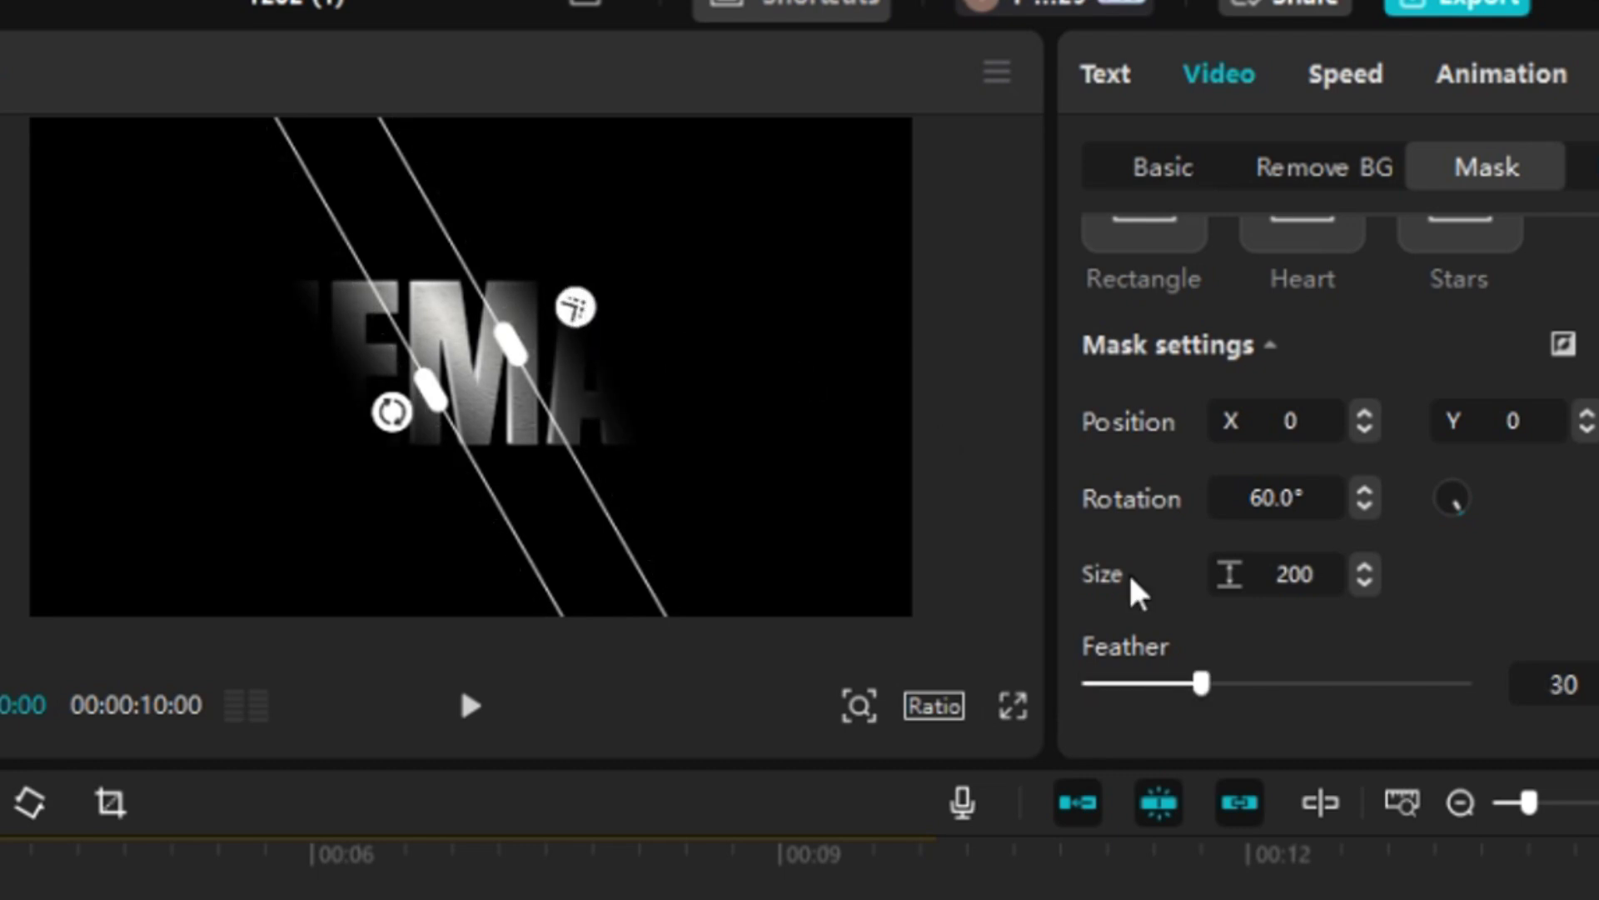
mouse_move(1201, 685)
mouse_down()
mouse_move(1092, 685)
mouse_move(1229, 697)
mouse_move(1181, 698)
mouse_move(1199, 701)
mouse_up()
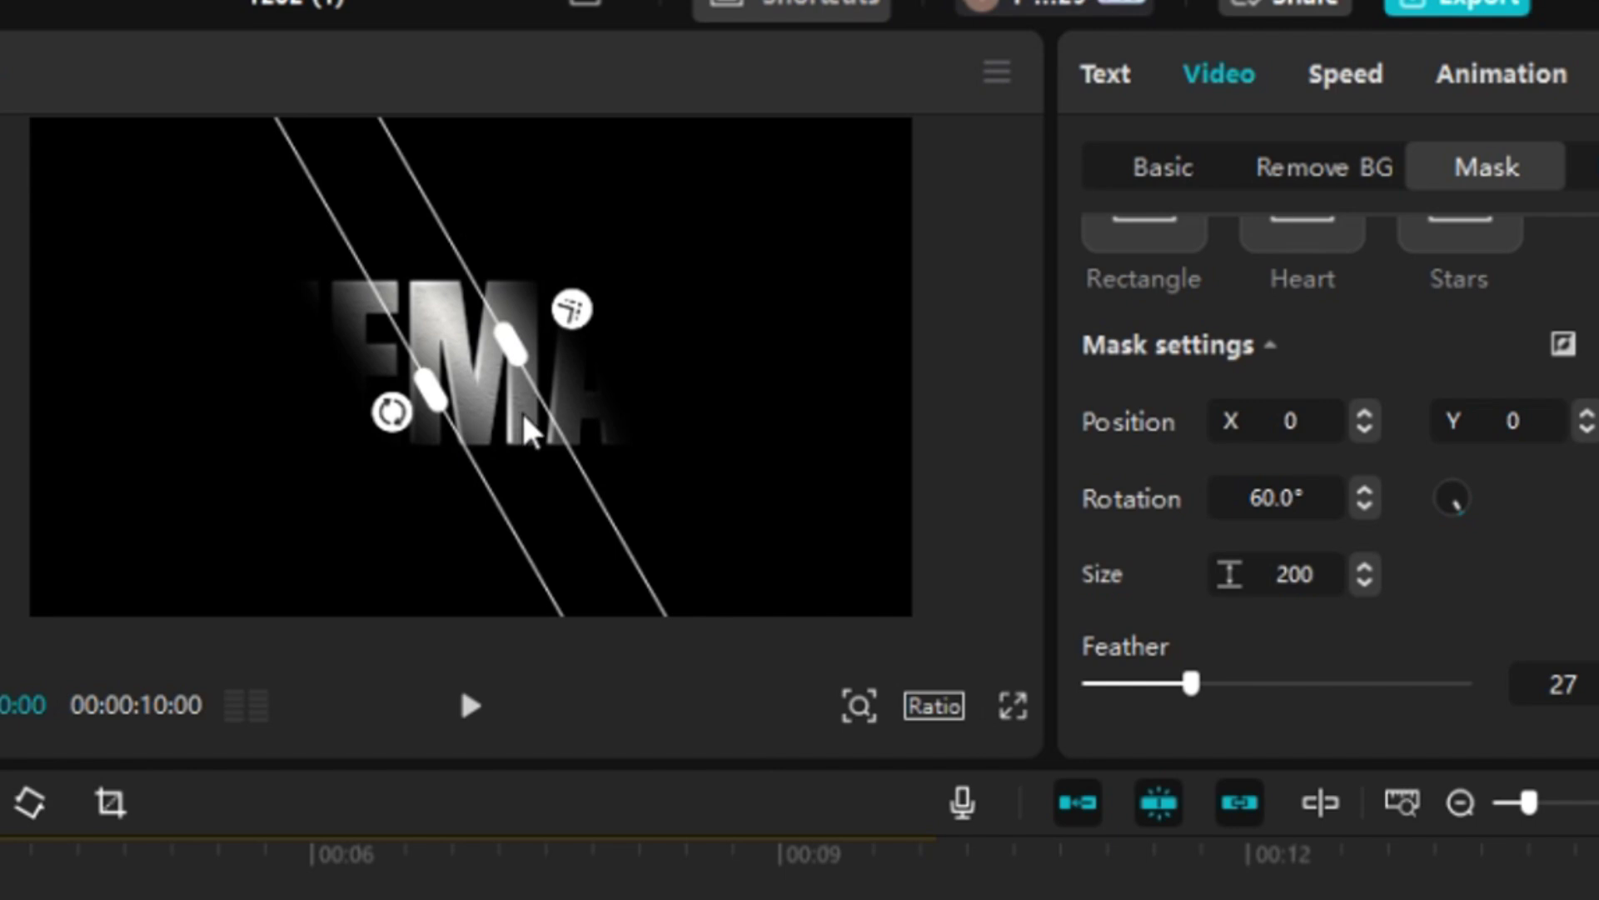
drag(523, 426, 151, 598)
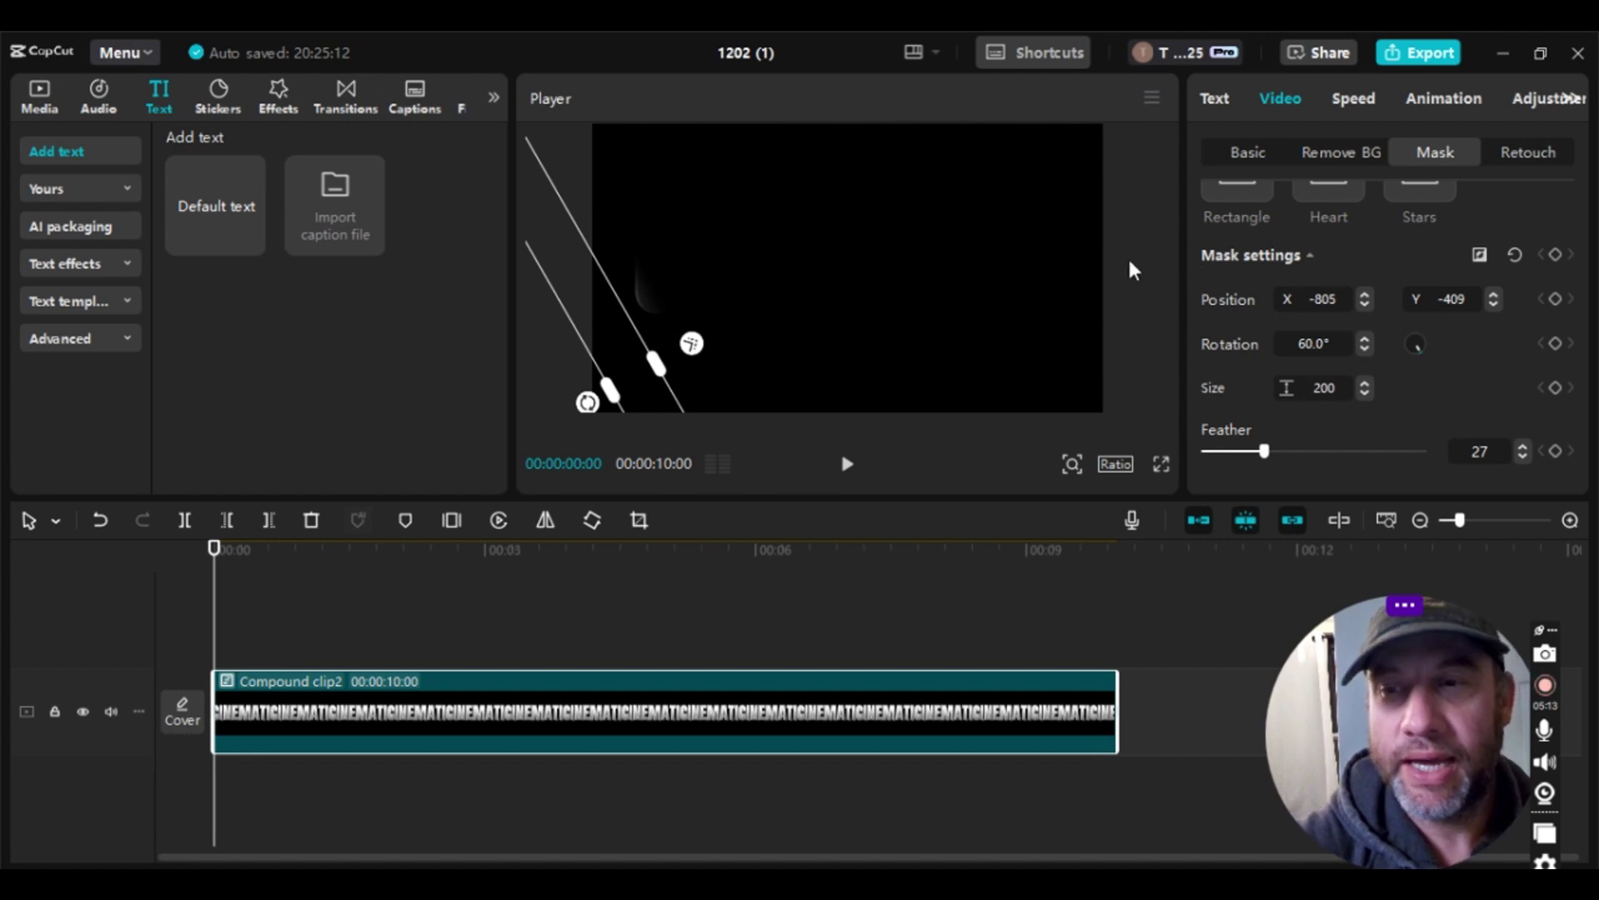
- Add the starting Mirror mask keyframe at 00:00 with the band at X -805, Y -409
click(1556, 251)
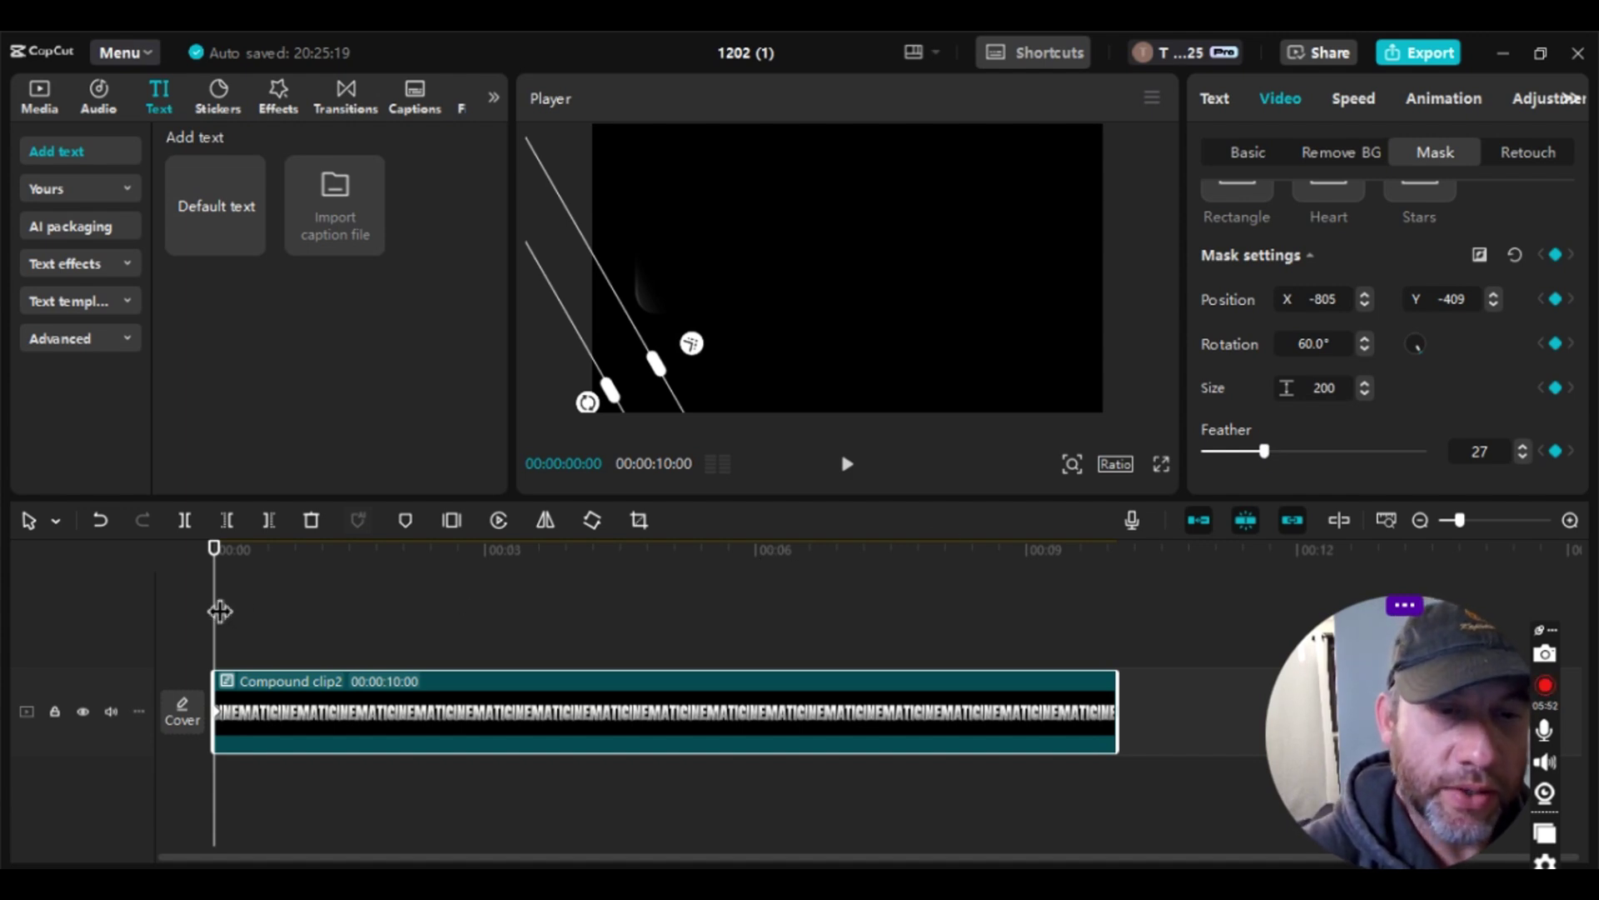
drag(220, 612, 494, 593)
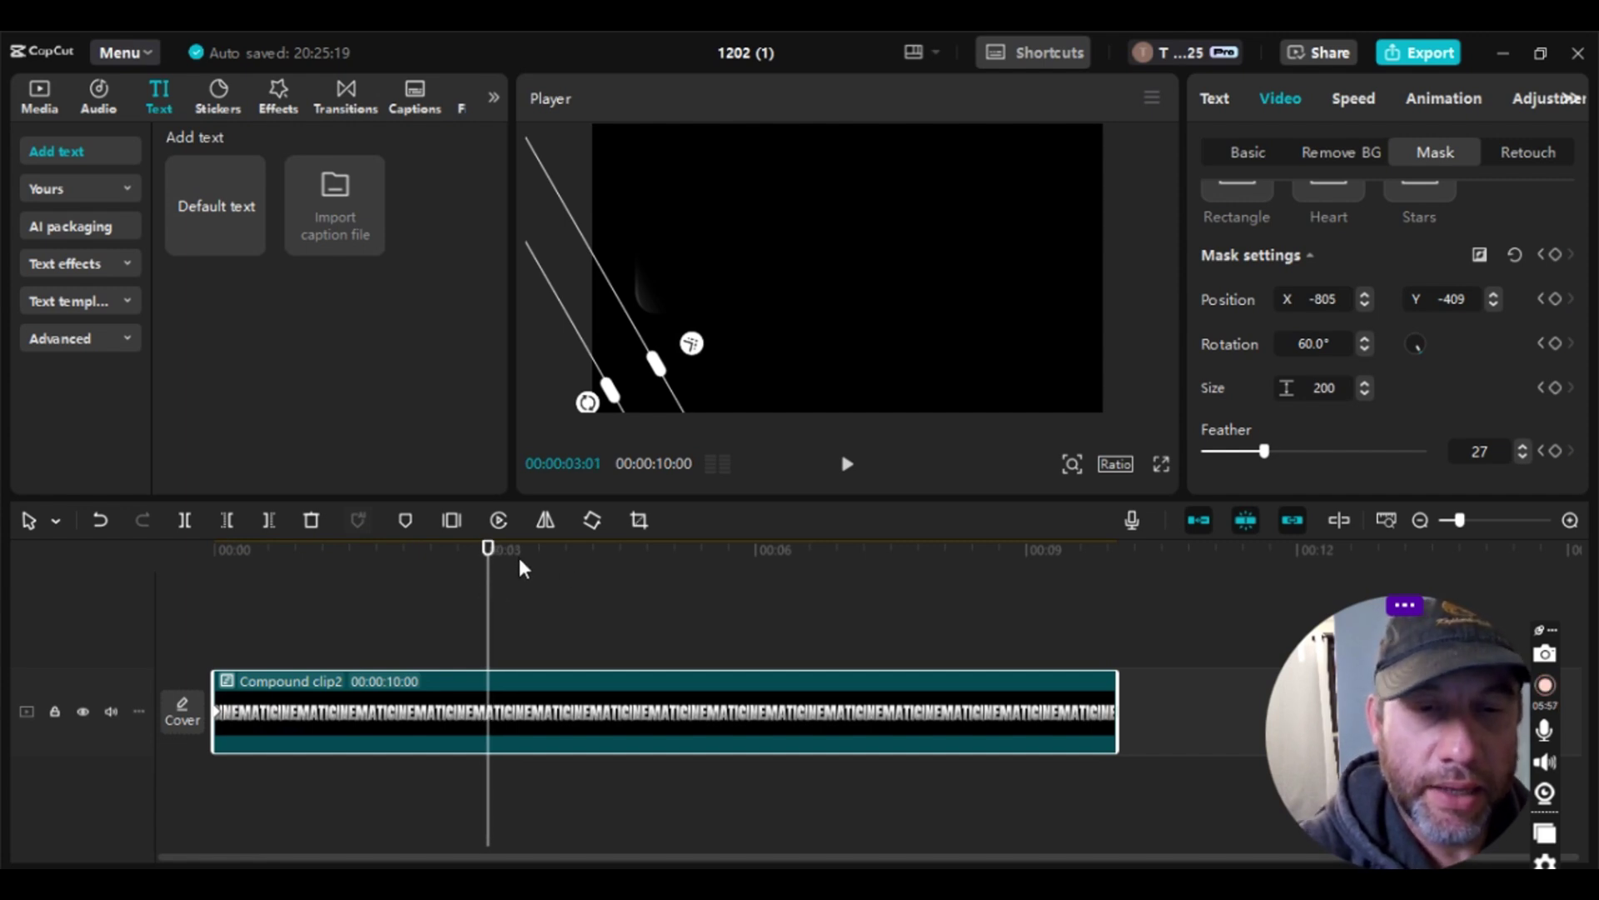
- At 00:00:03:00, move the mask band to the upper right (X 744, Y 544) and keyframe it
key(Left)
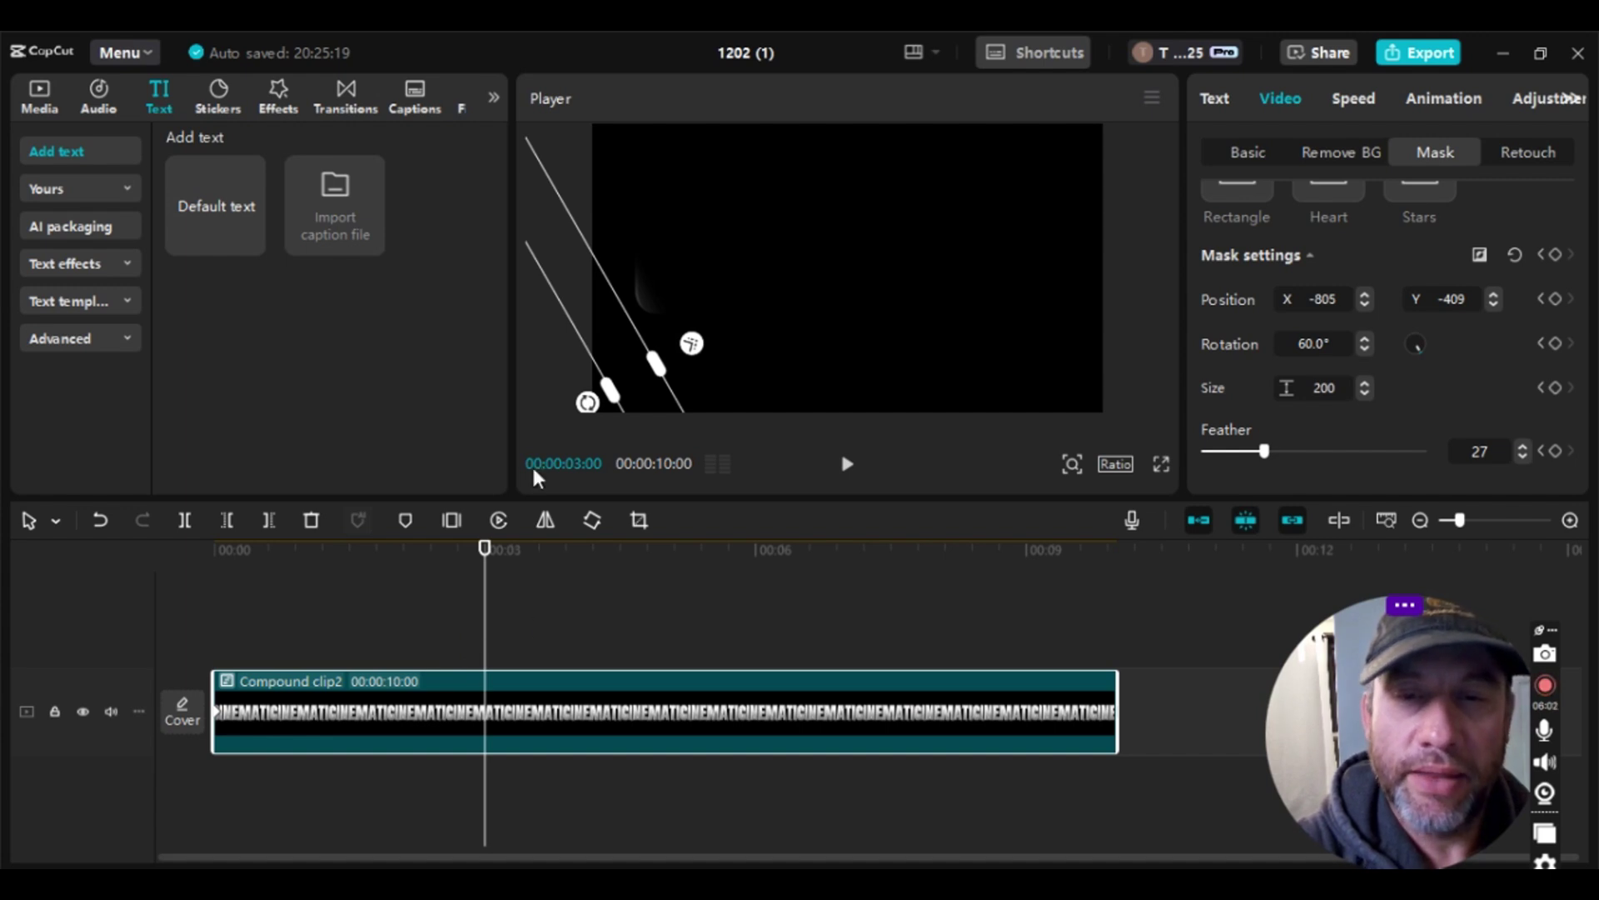
drag(625, 369, 1036, 105)
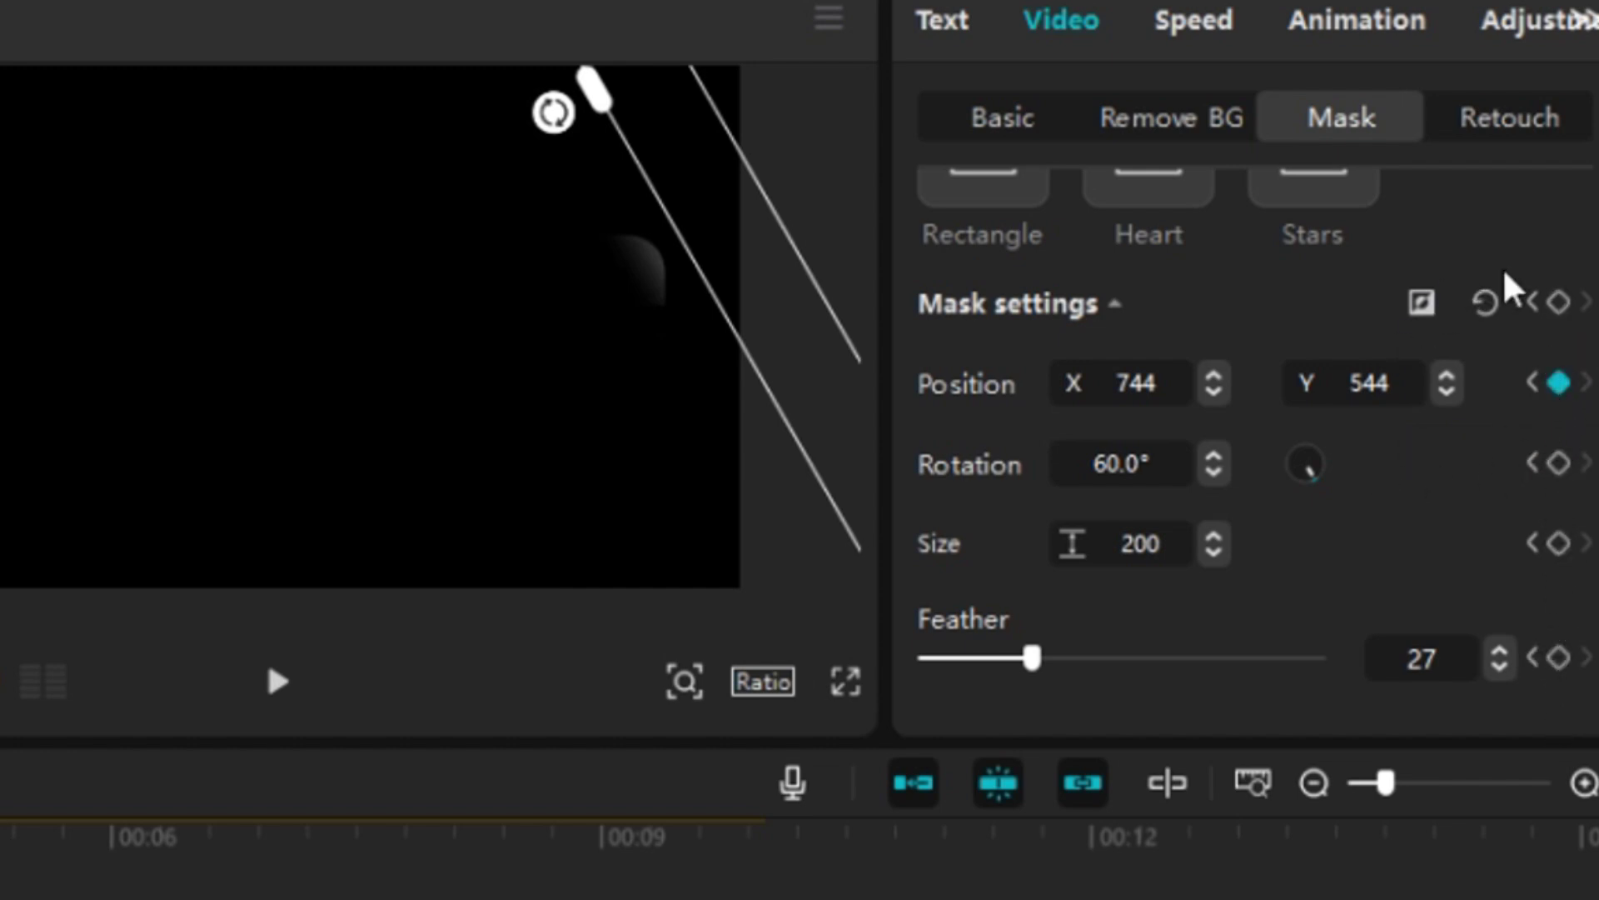
click(1559, 302)
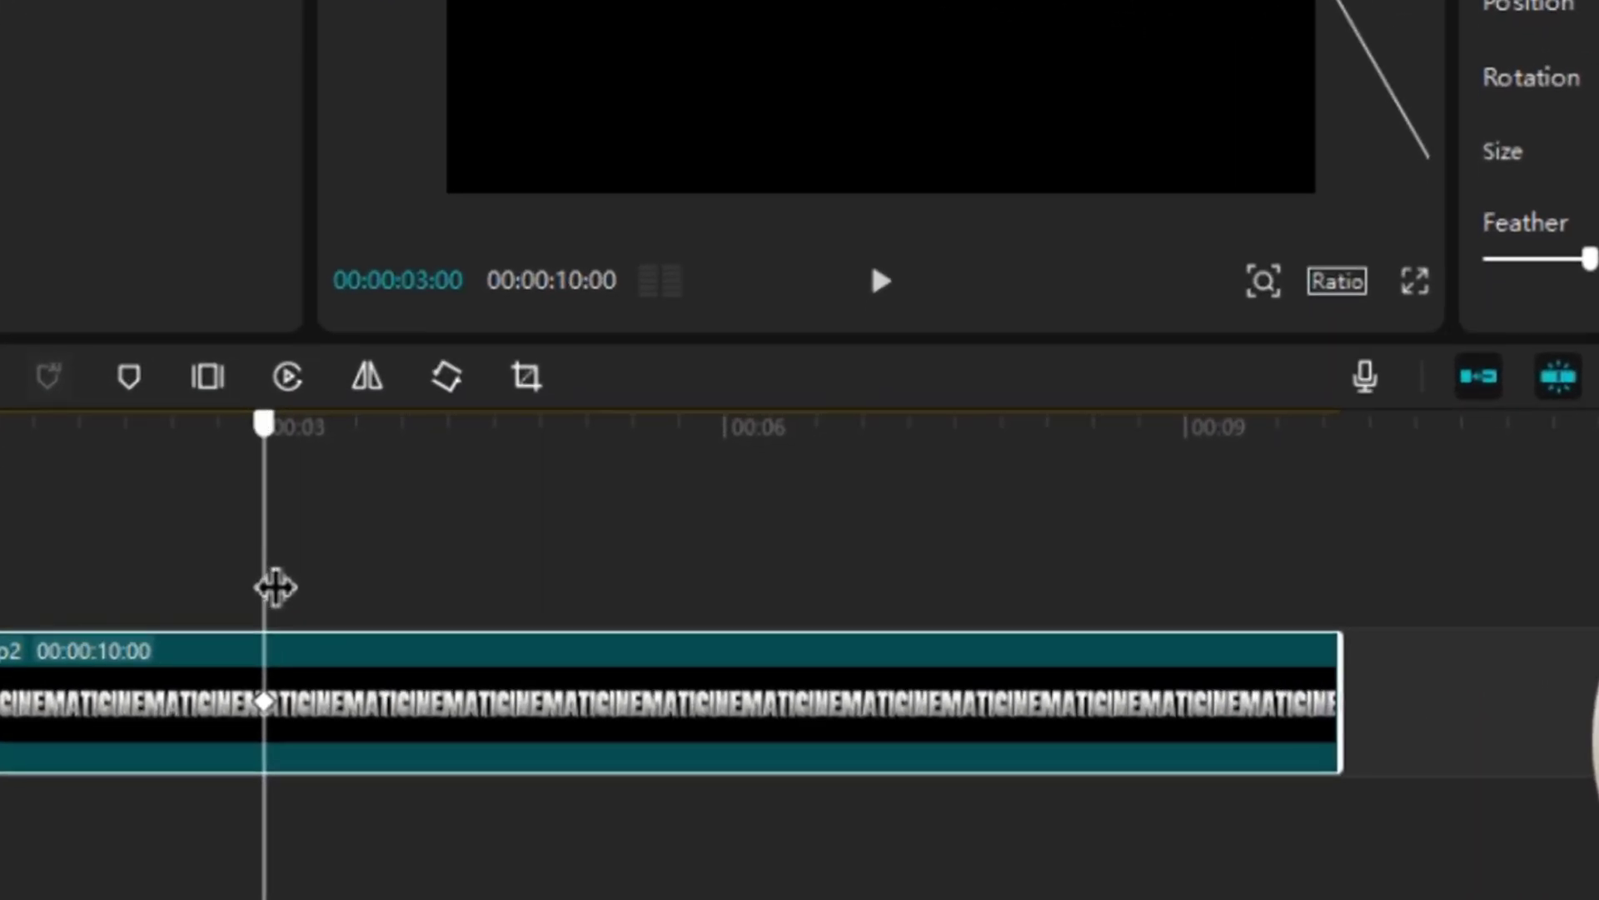
drag(275, 587, 736, 496)
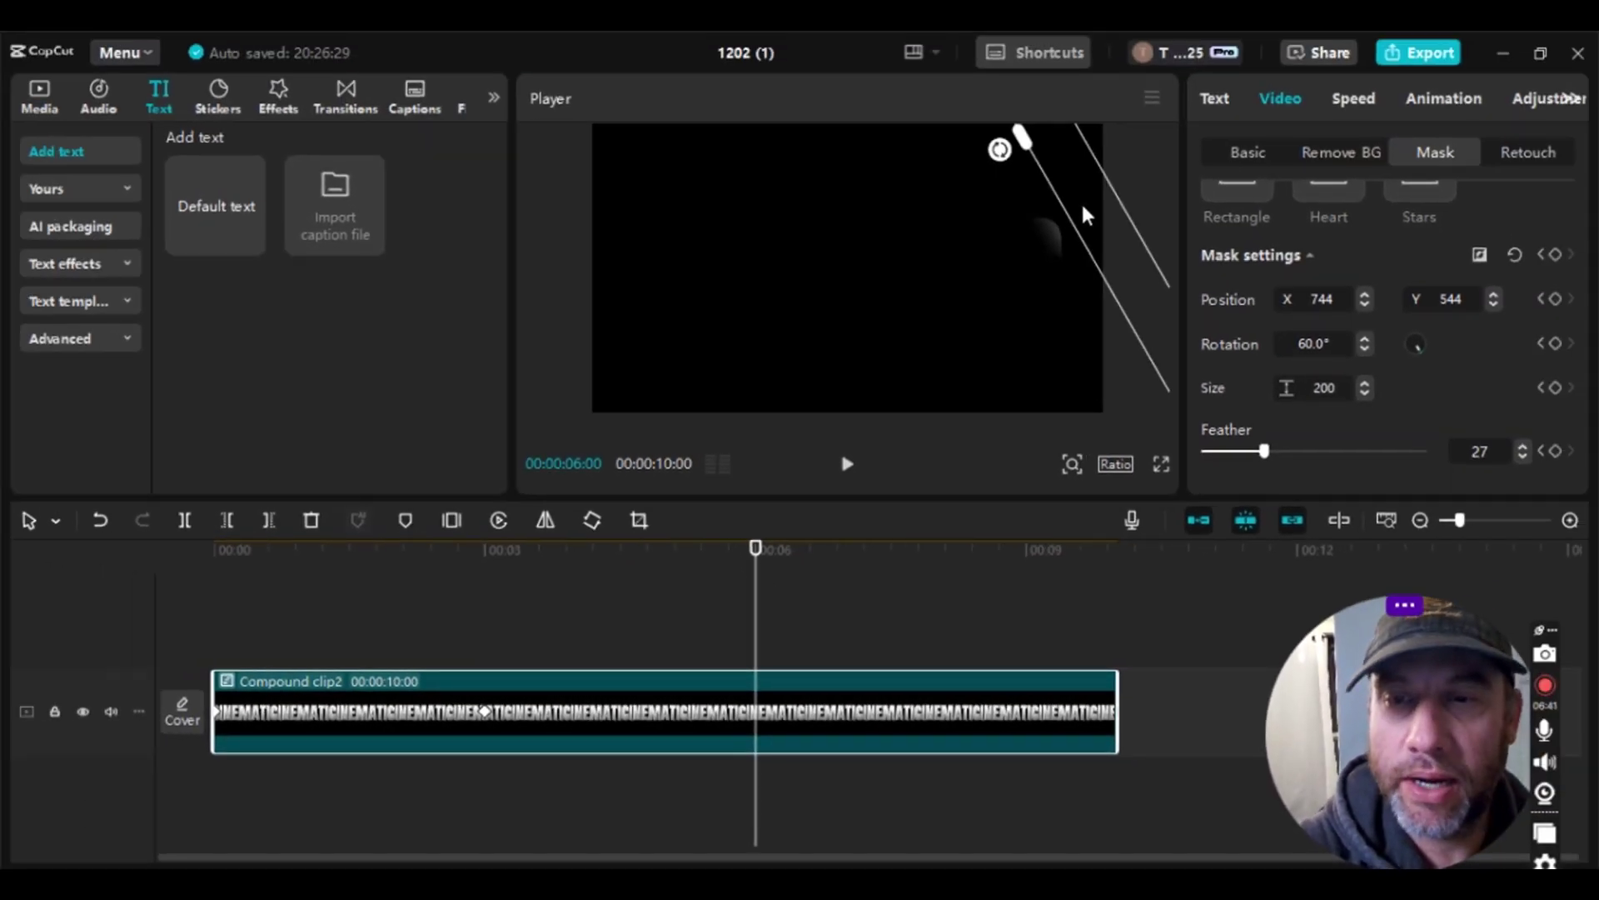
- At 00:00:06:00, keyframe the mask band back at the lower left, X -867, Y -306
drag(1083, 209, 654, 432)
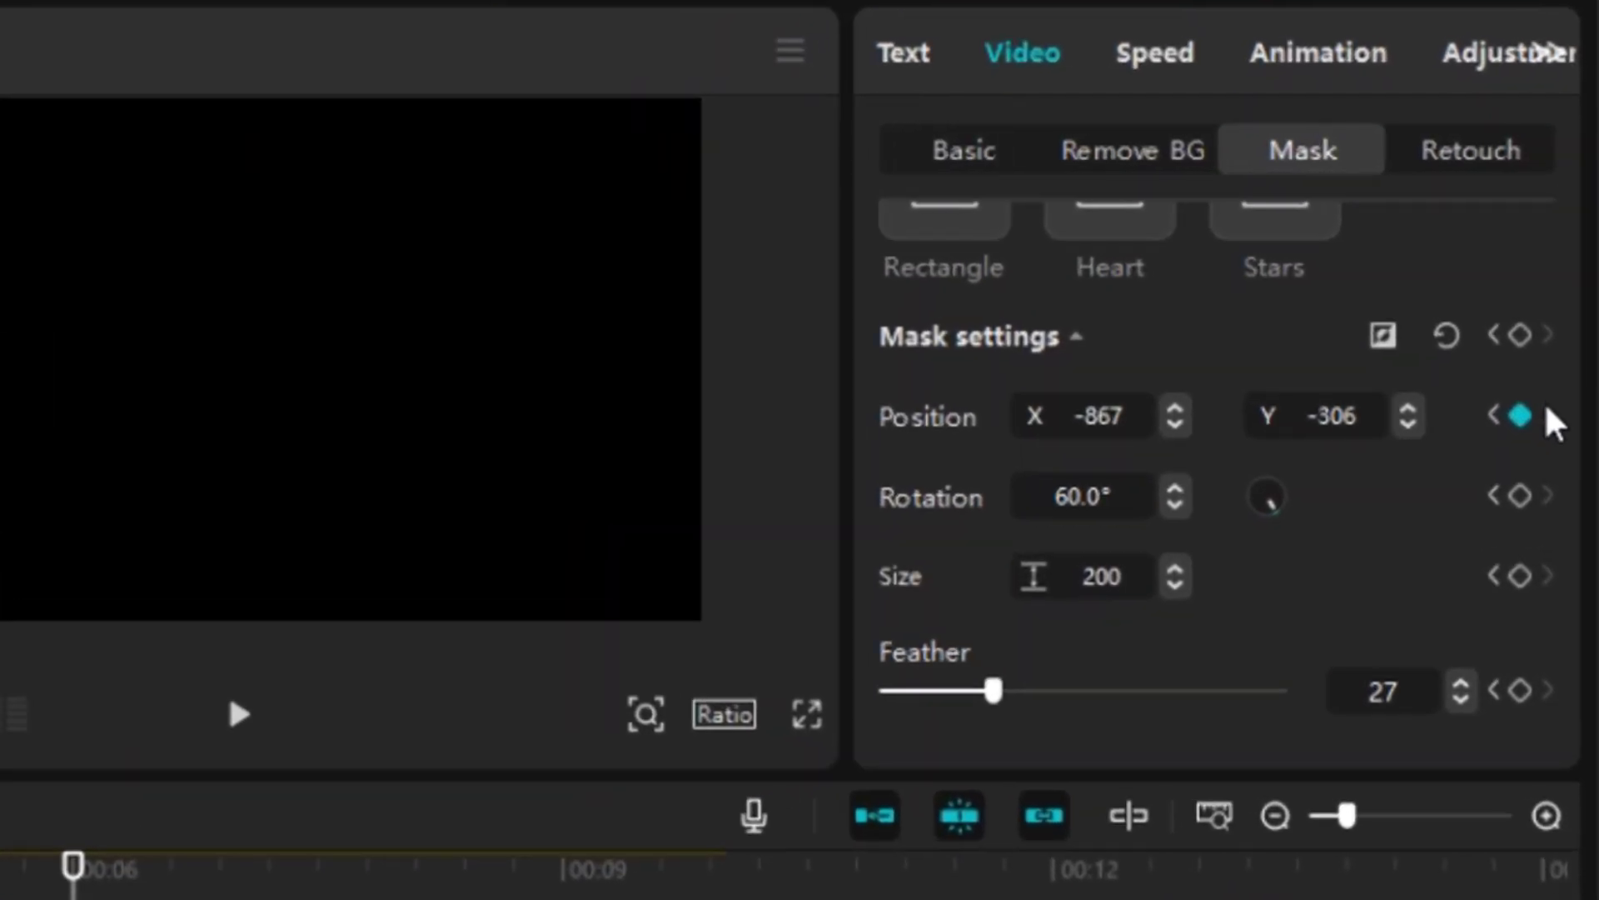
click(1520, 335)
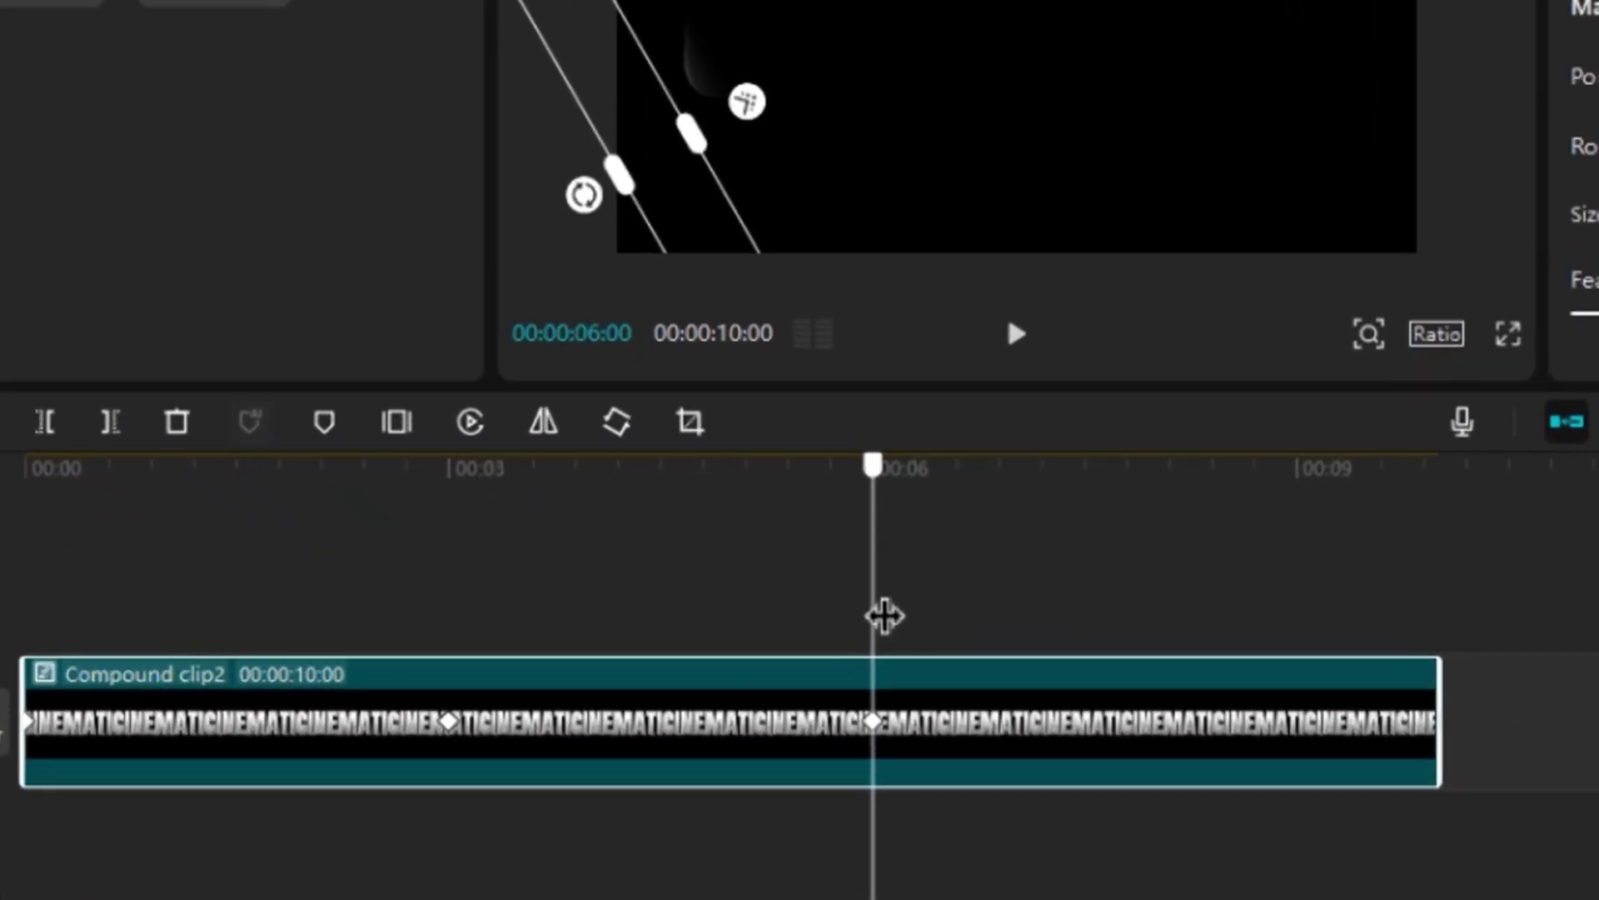
drag(884, 617, 1167, 578)
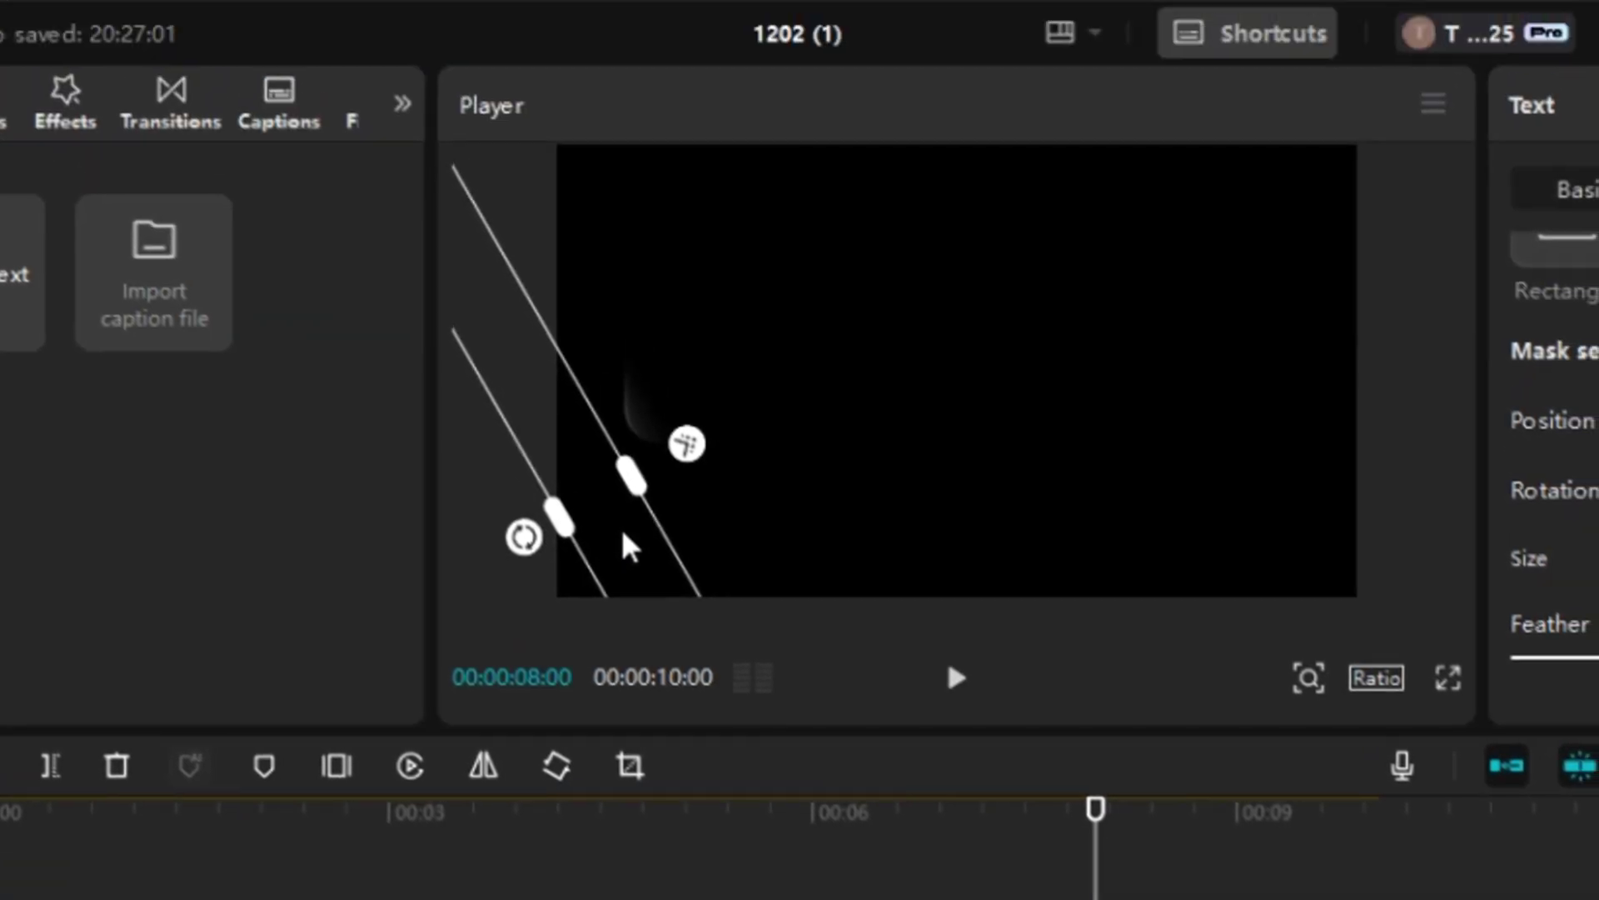
- At 00:00:08:00, centre the mask band on the CINEMATIC title at X 0, Y 0
drag(684, 204, 797, 157)
drag(733, 491, 981, 414)
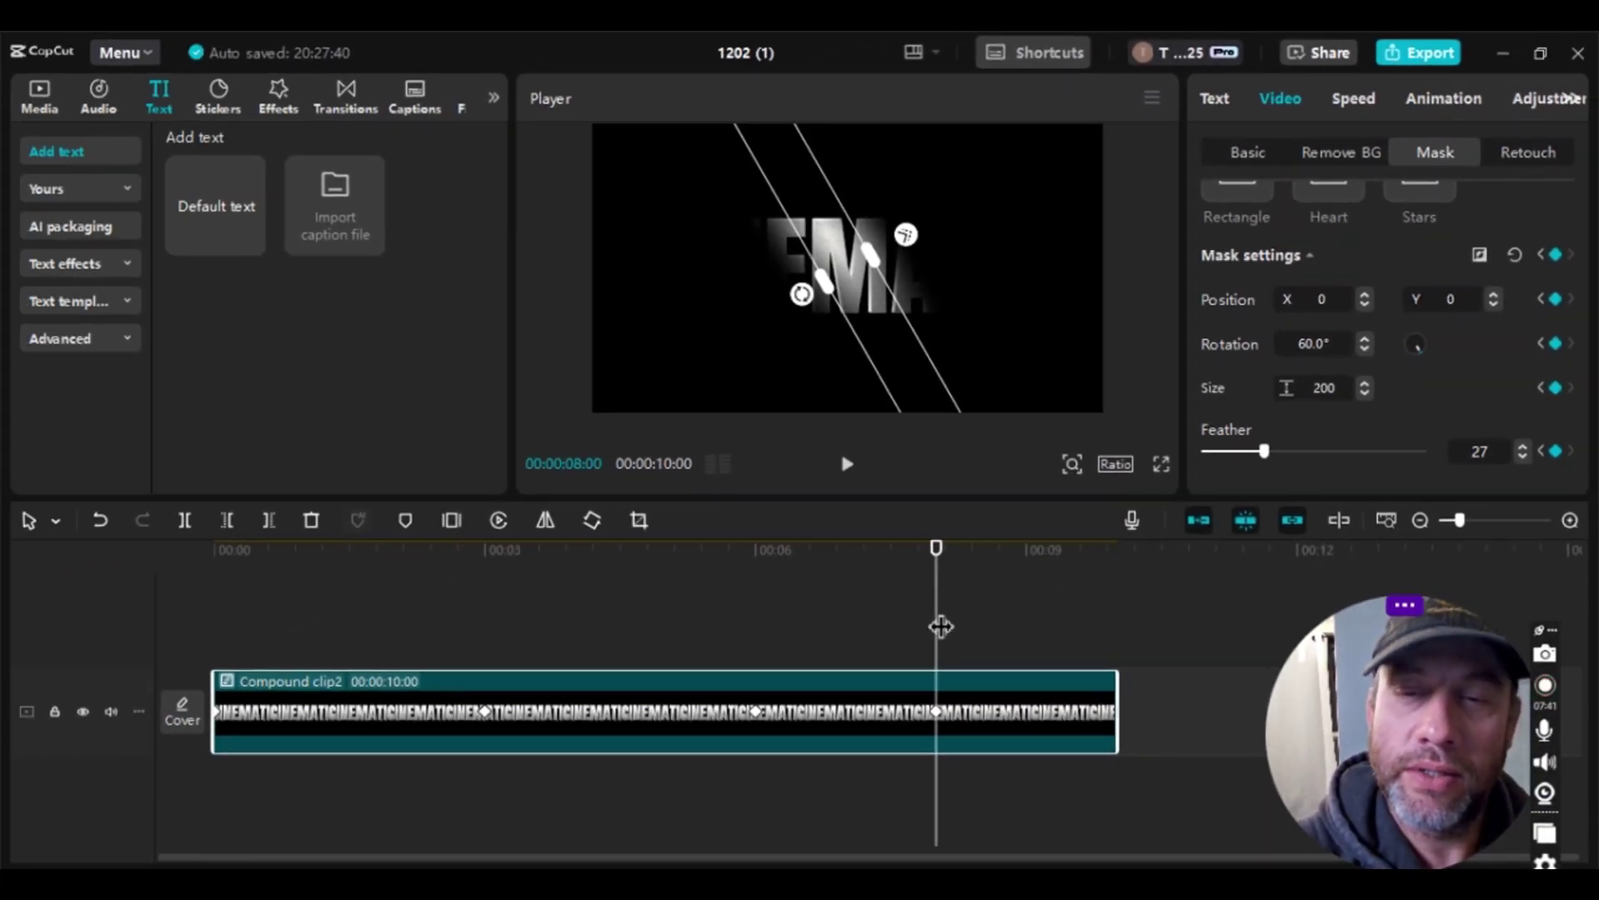
drag(941, 627, 1134, 583)
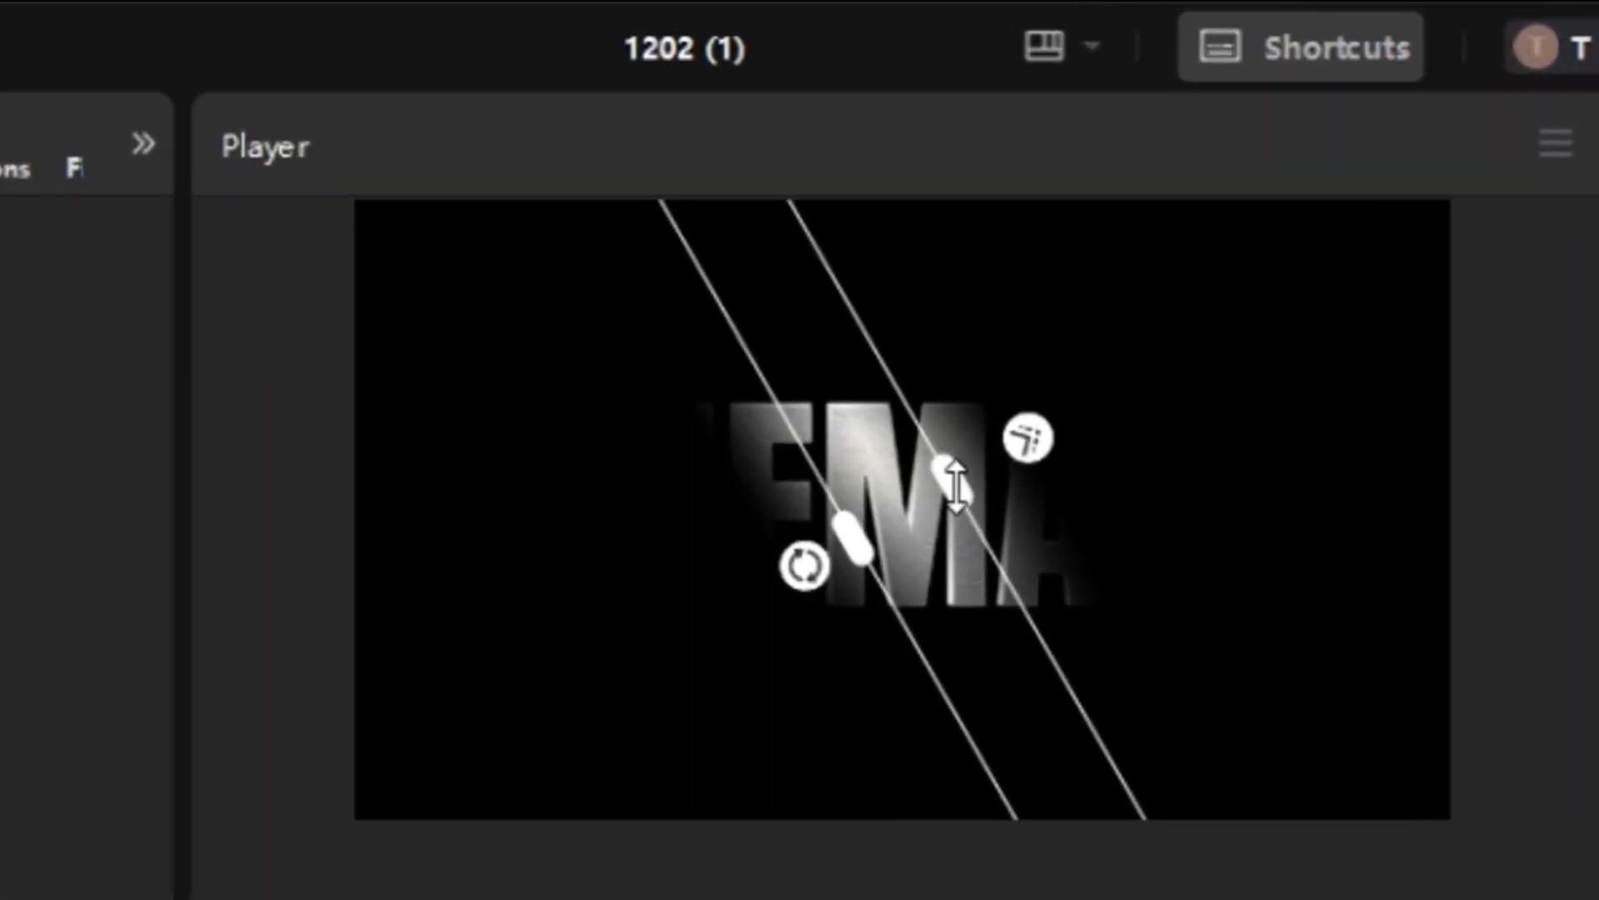
- At 00:00:10:00, widen the Mirror mask to size 1671, then scrub back to review
drag(872, 257, 872, 257)
drag(960, 500, 1447, 73)
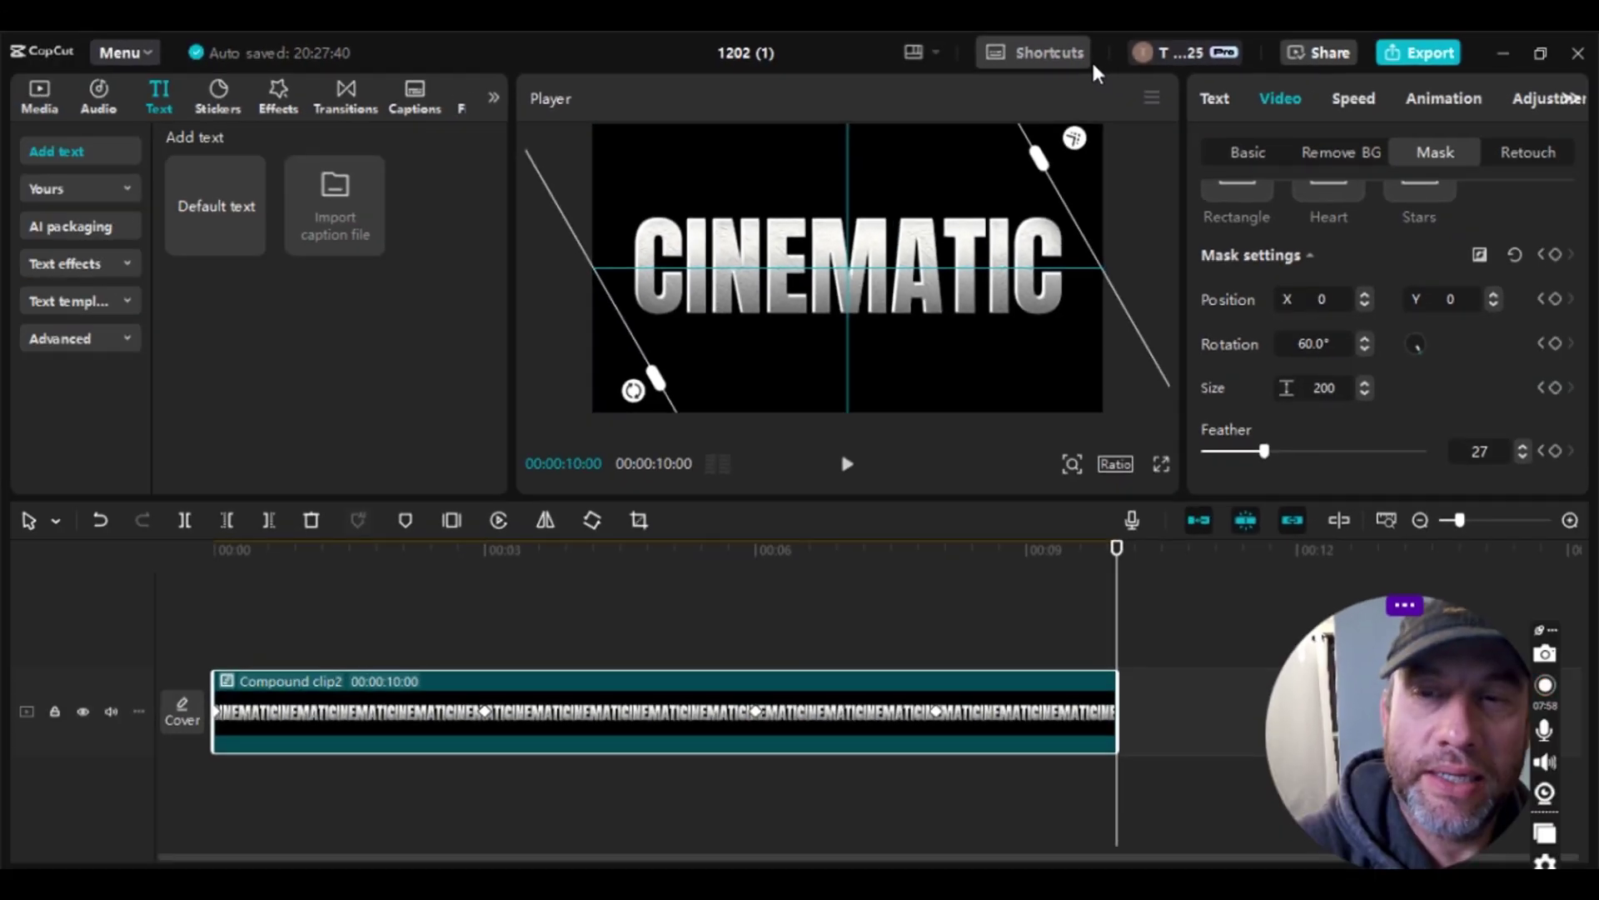
drag(1093, 59, 1092, 58)
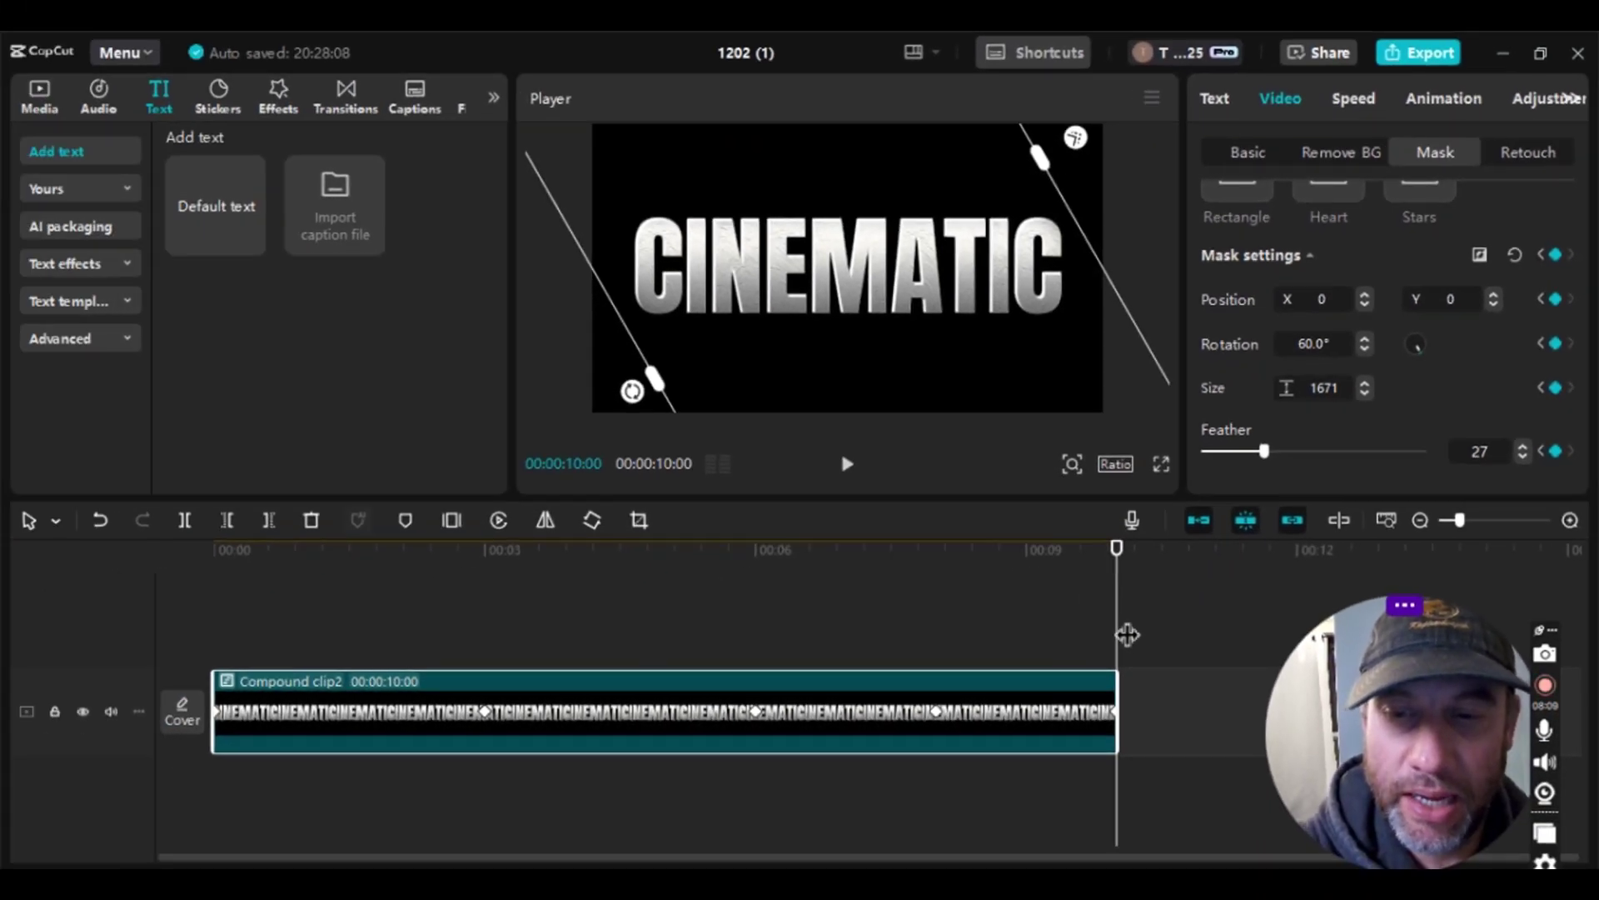
drag(1126, 634, 217, 817)
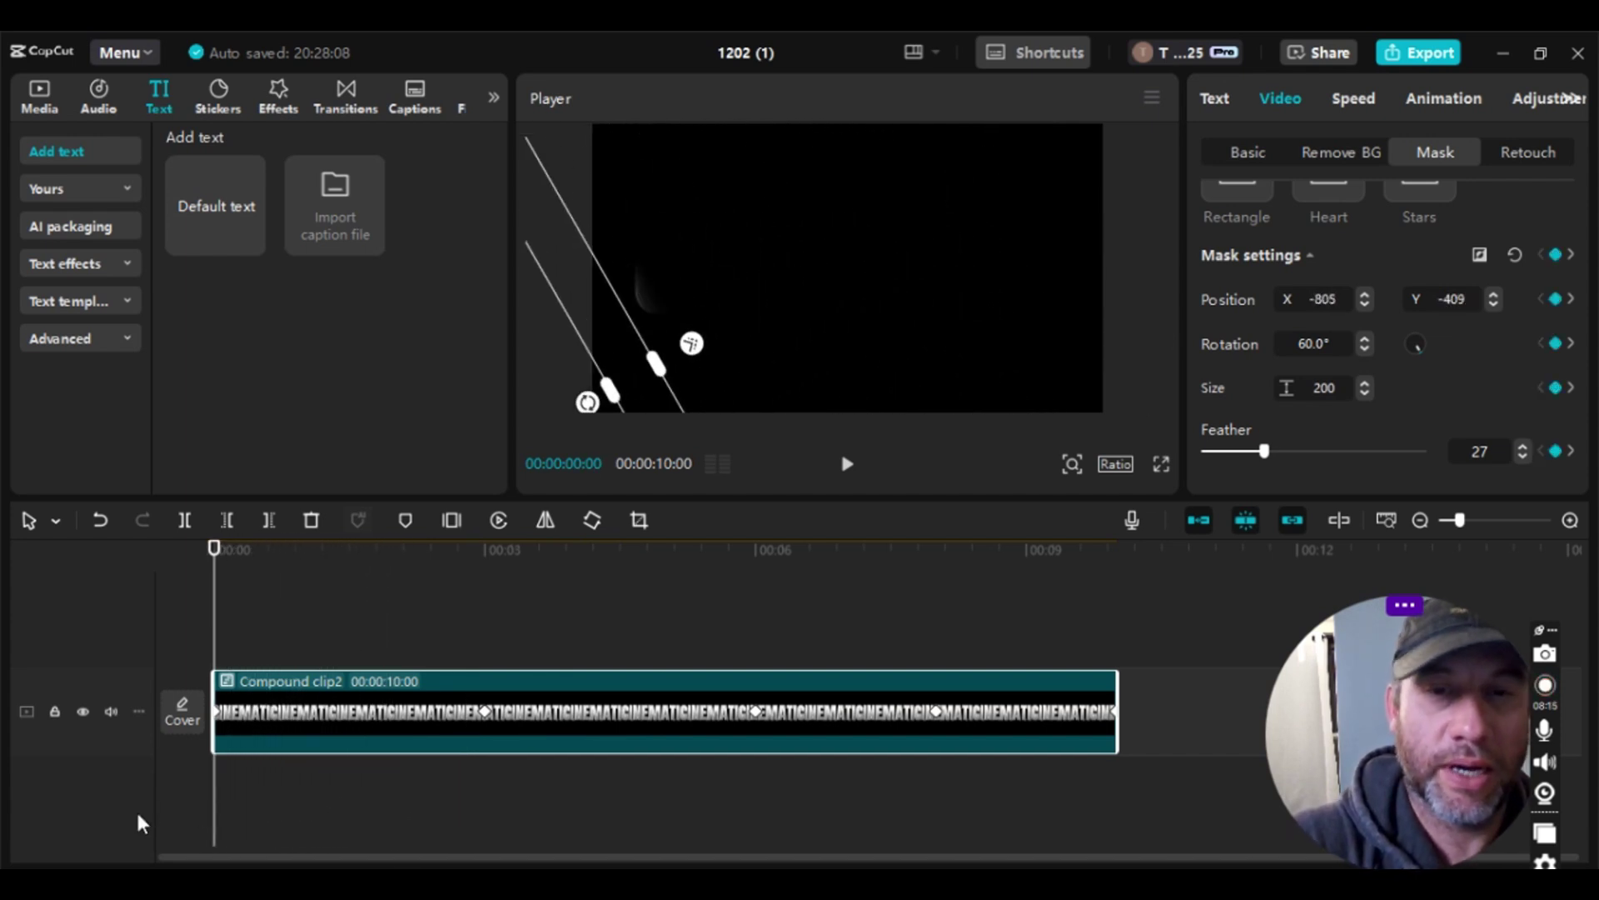
click(1166, 464)
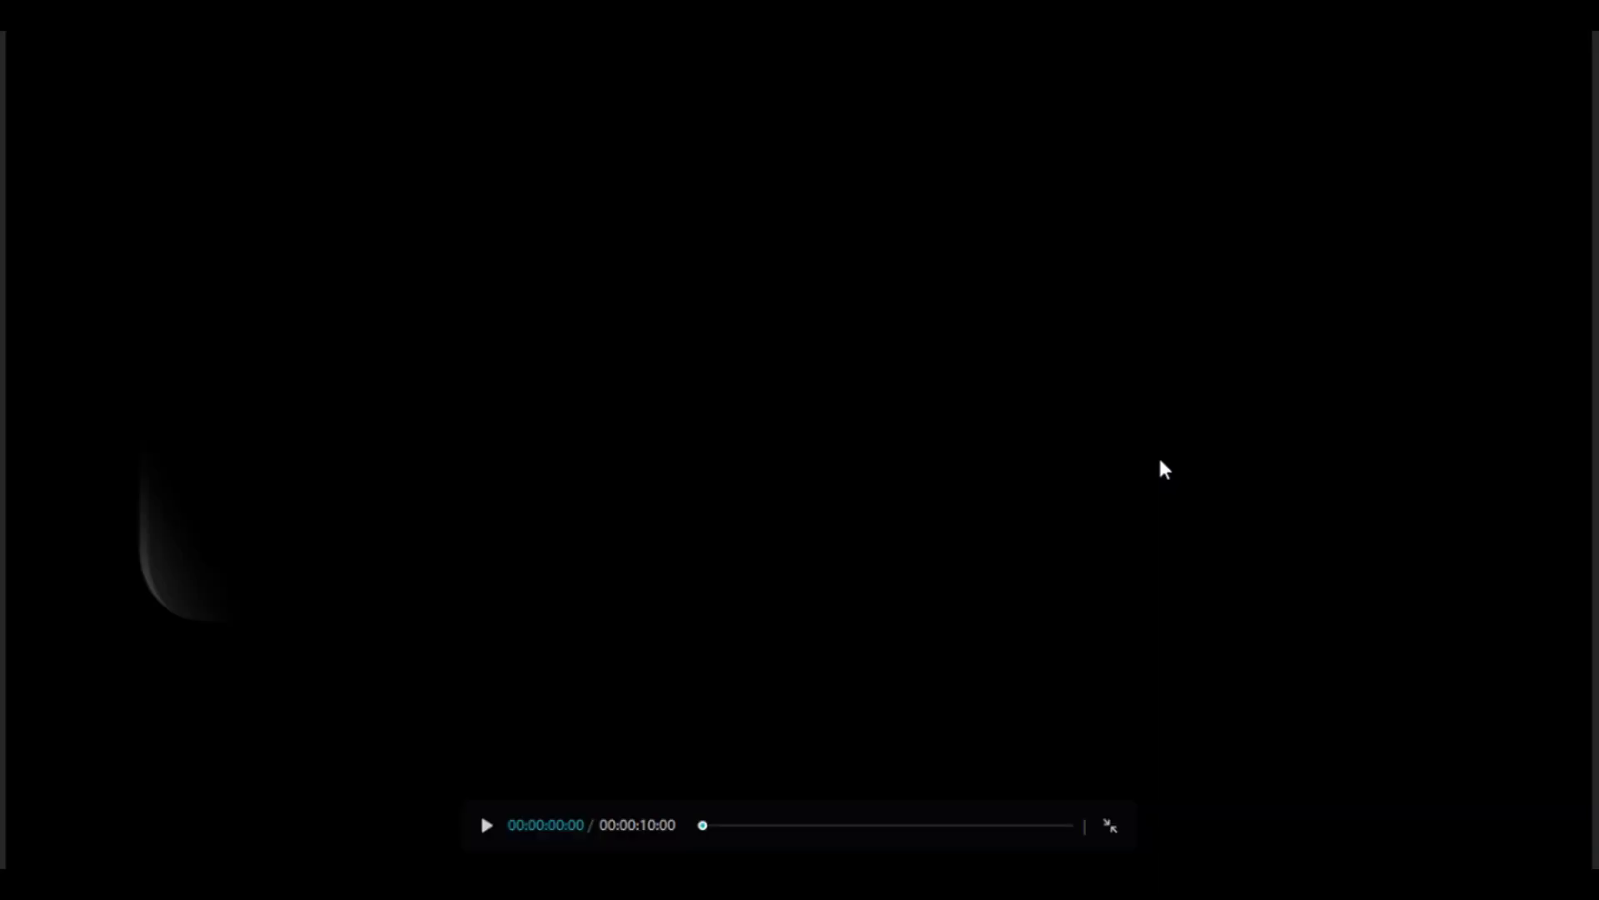
click(490, 836)
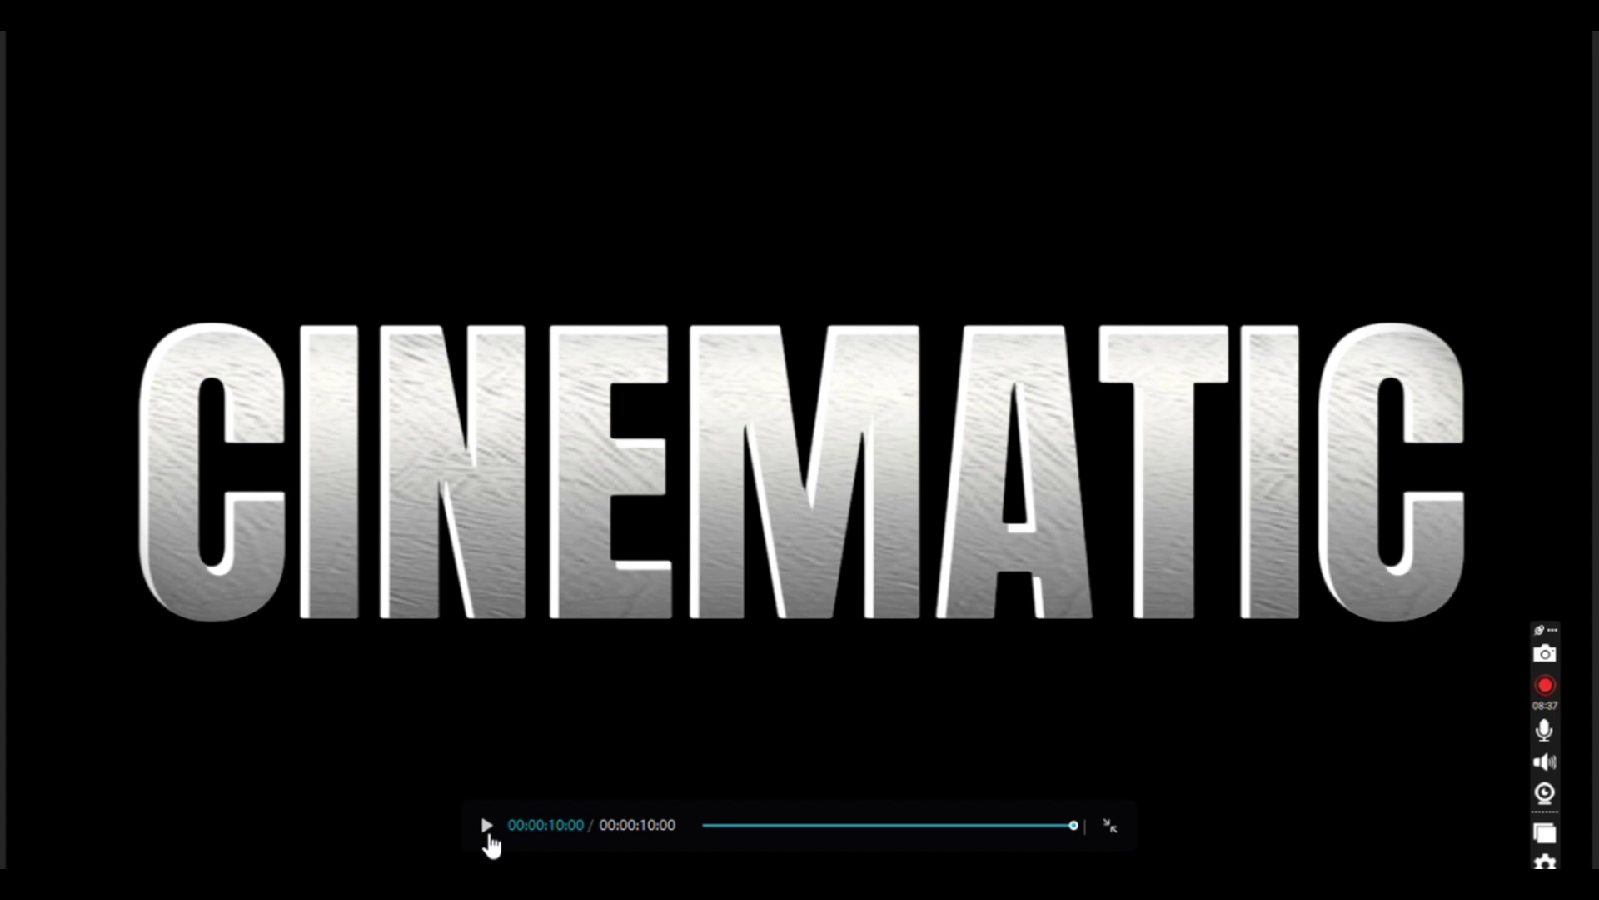
key(Escape)
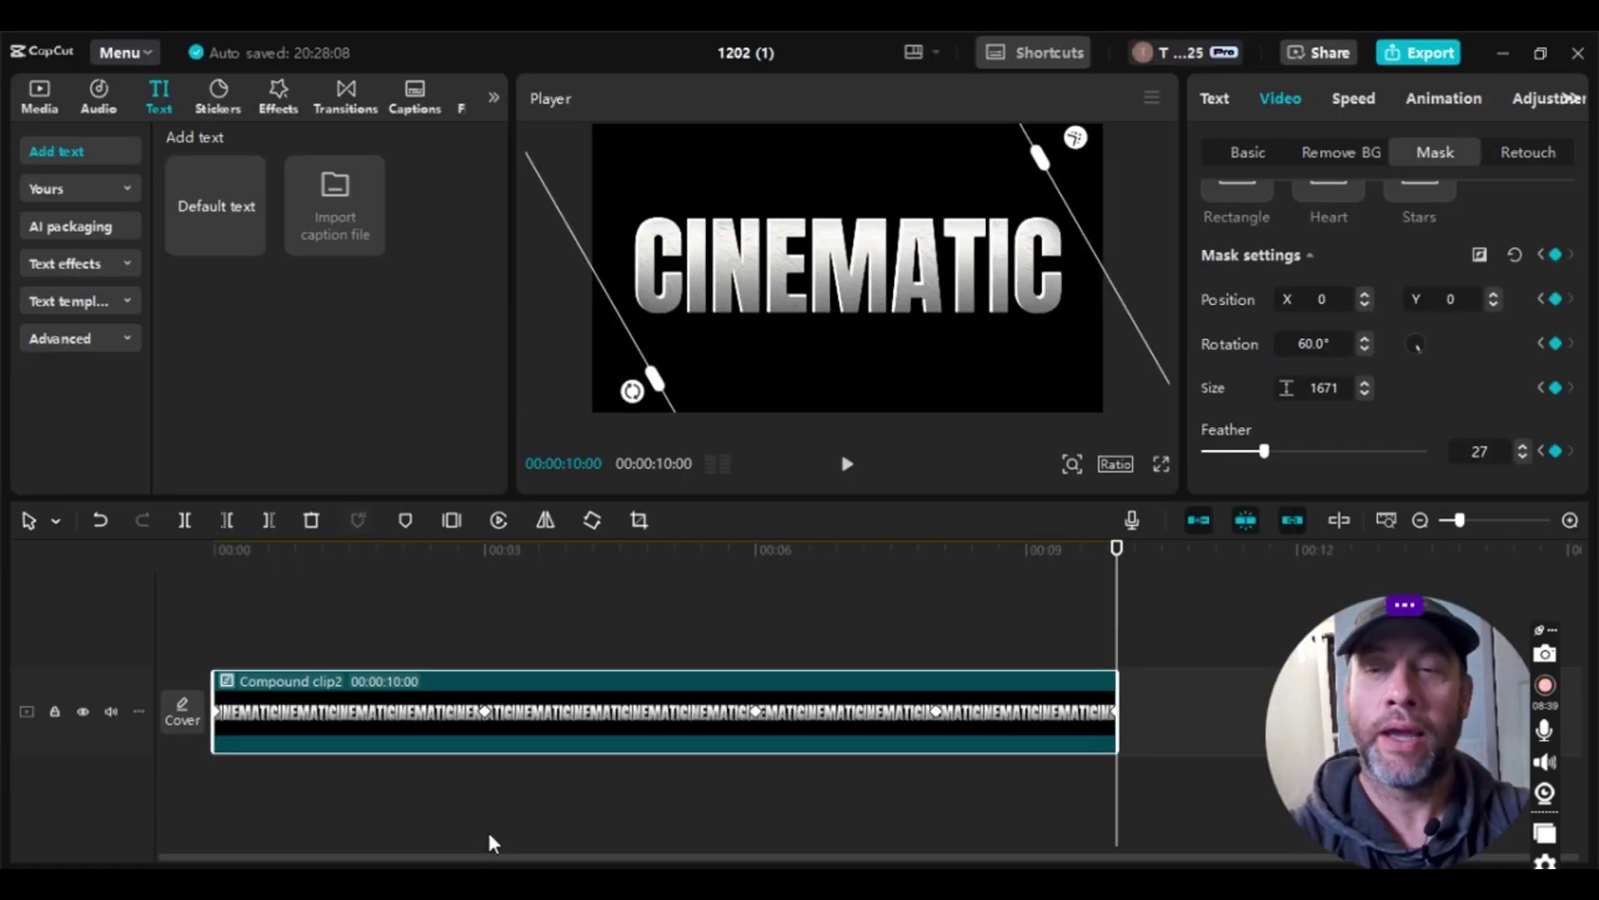